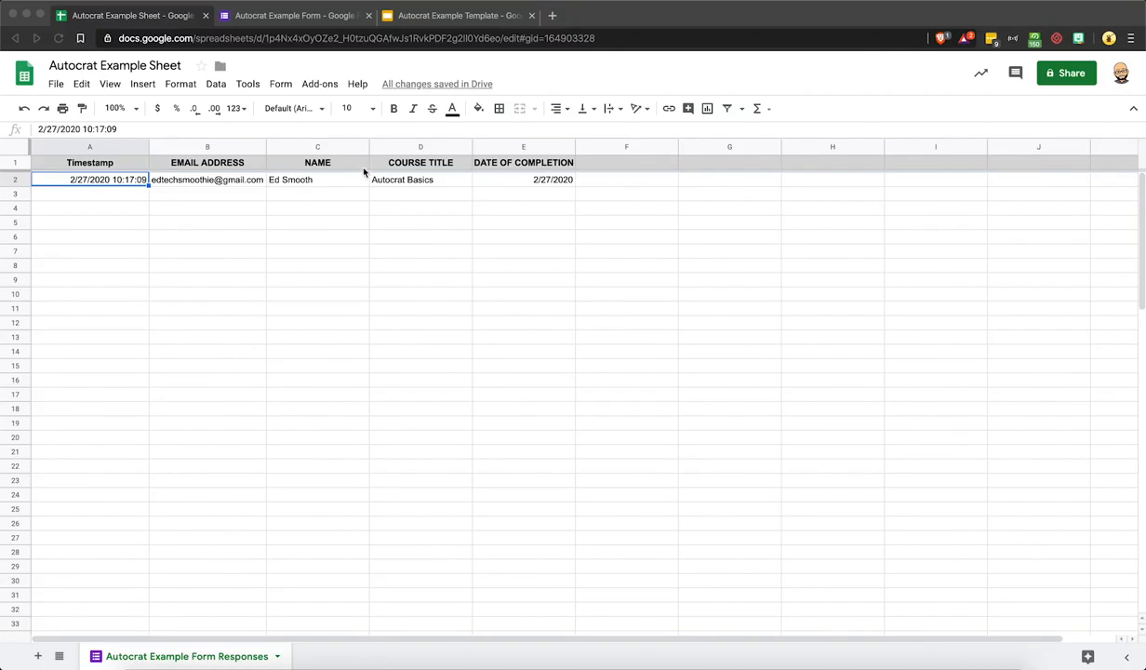
Search the add-ons marketplace for Autocrat and view its details
left_click(320, 87)
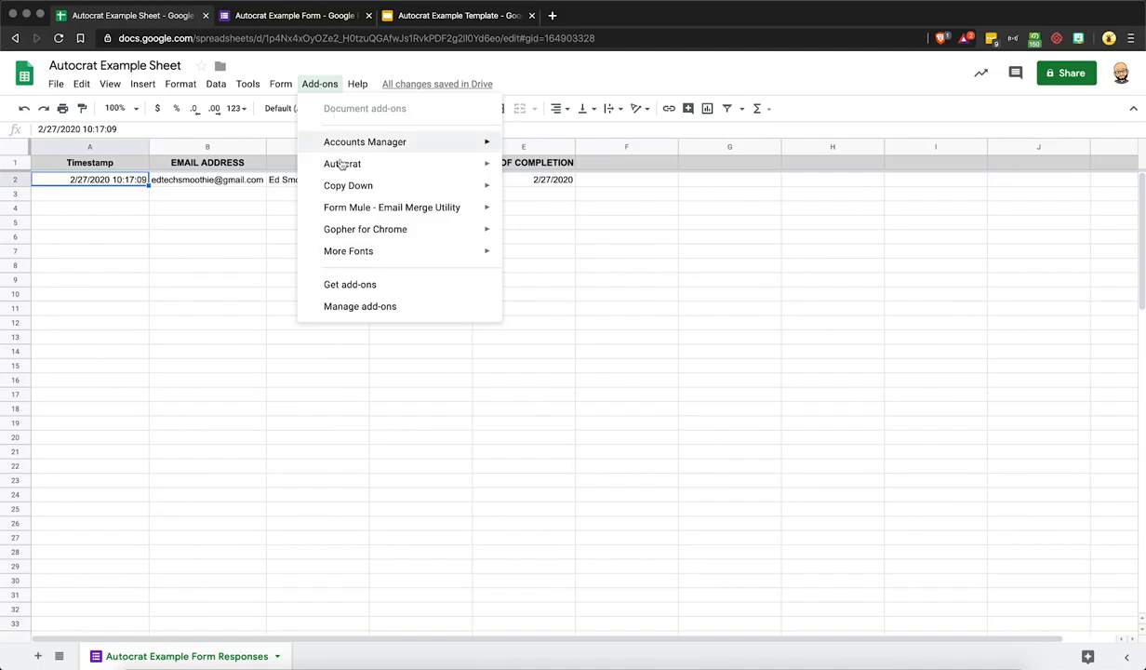
mouse_move(341, 172)
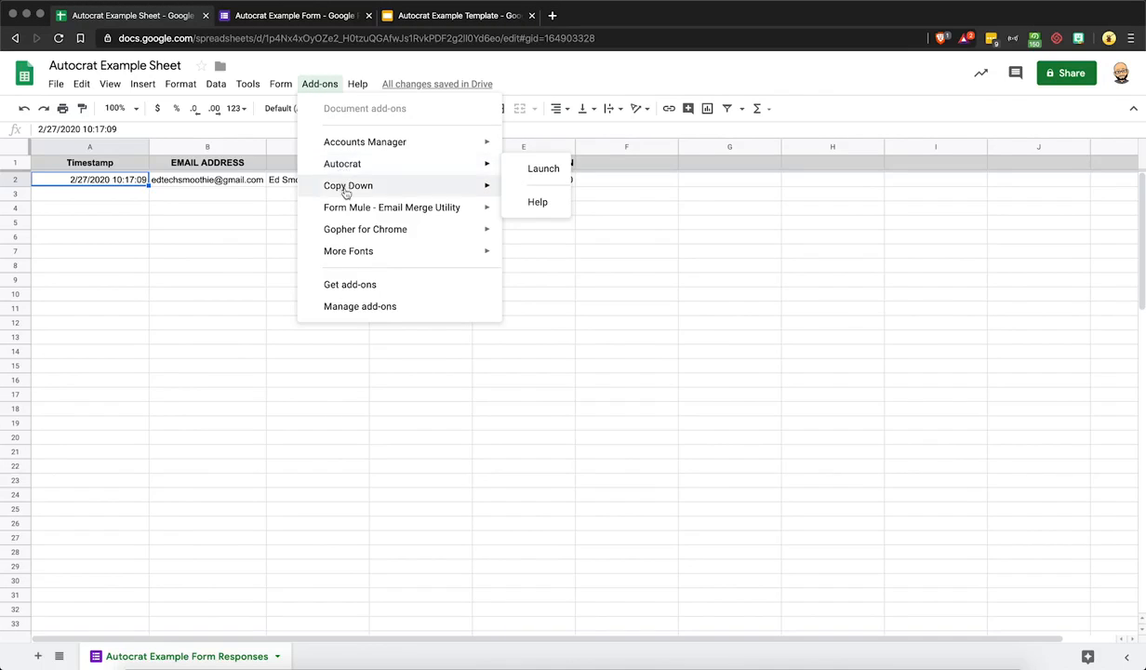
left_click(357, 286)
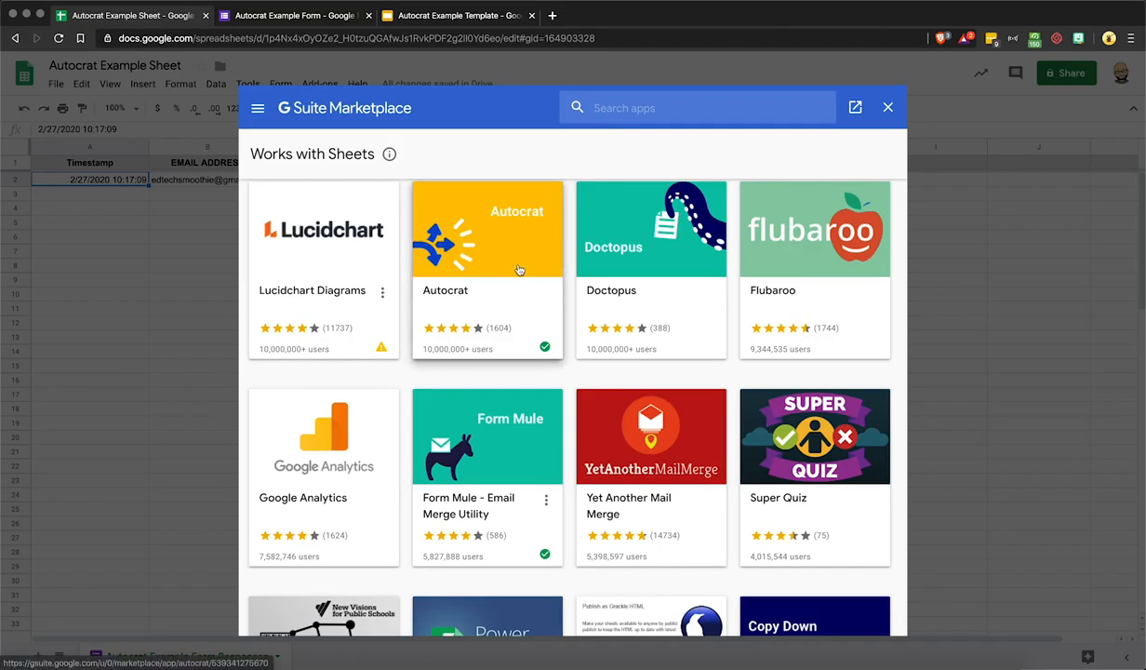
left_click(627, 119)
type("Autocr")
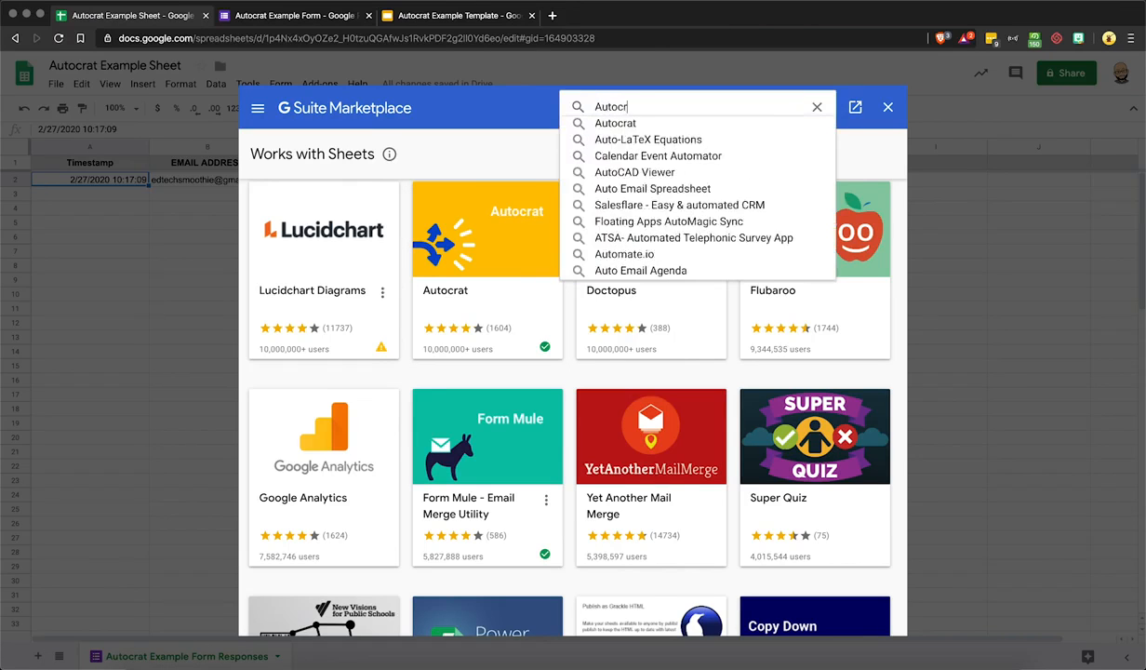
type("at")
key("Return")
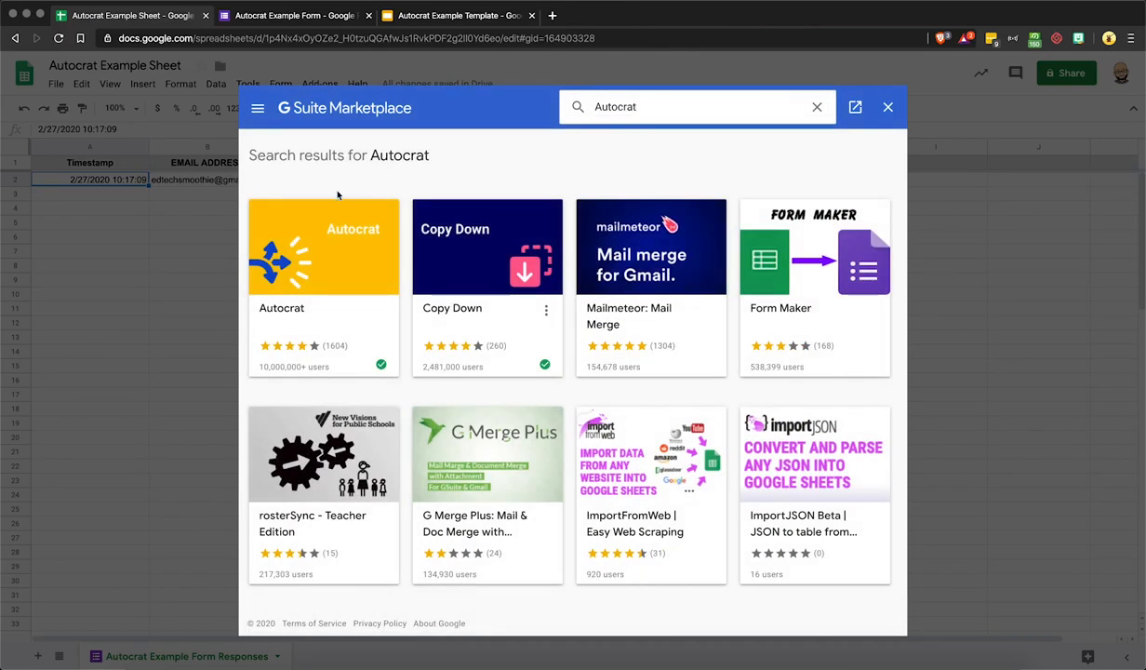
left_click(309, 219)
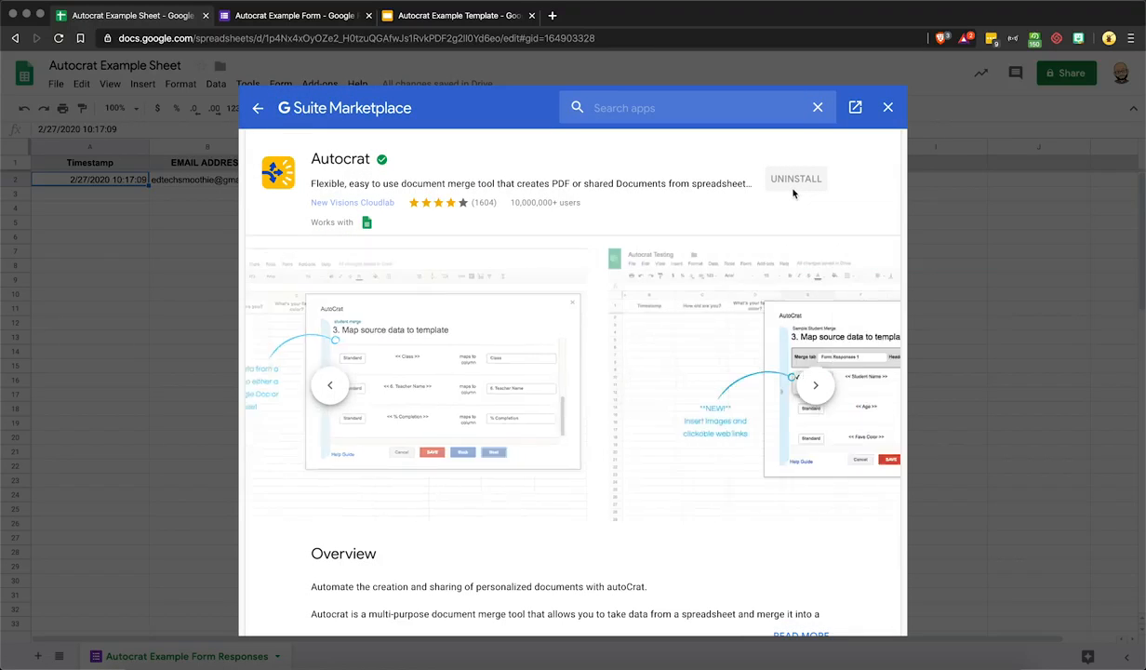
Close the marketplace and check the installed add-ons list without launching anything
left_click(888, 110)
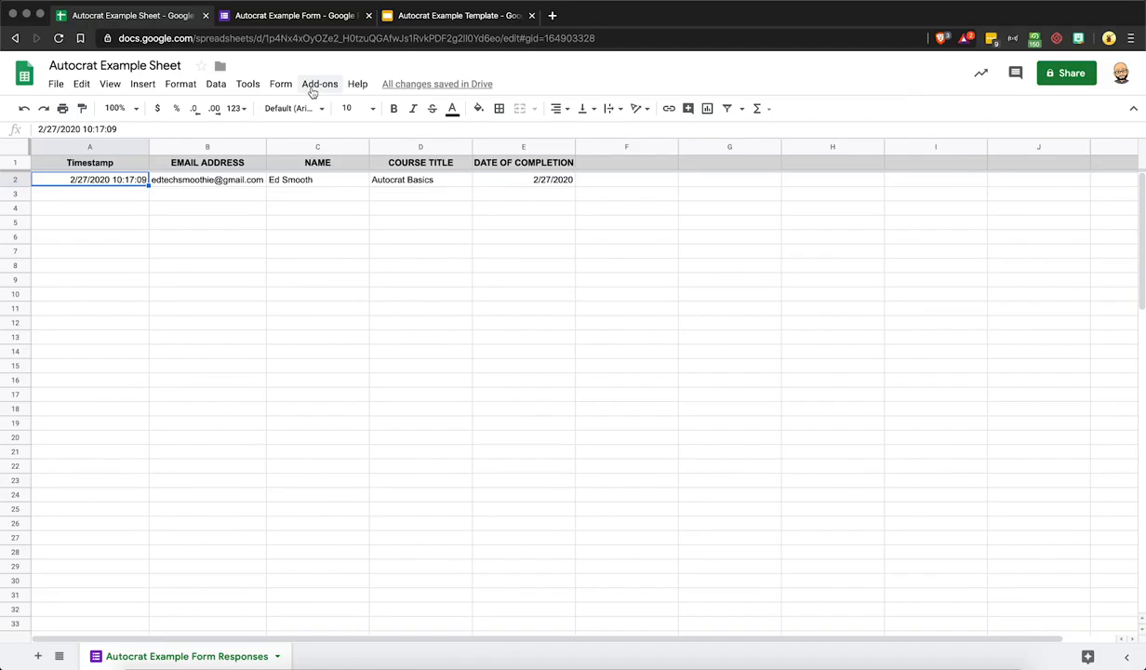
left_click(313, 89)
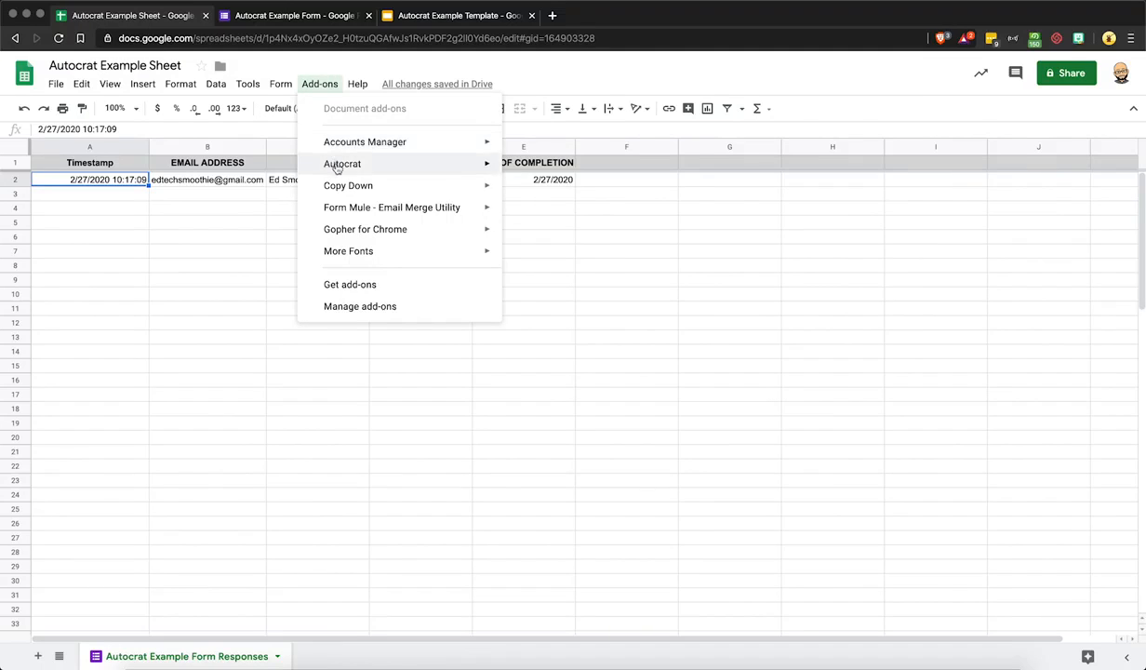
mouse_move(337, 166)
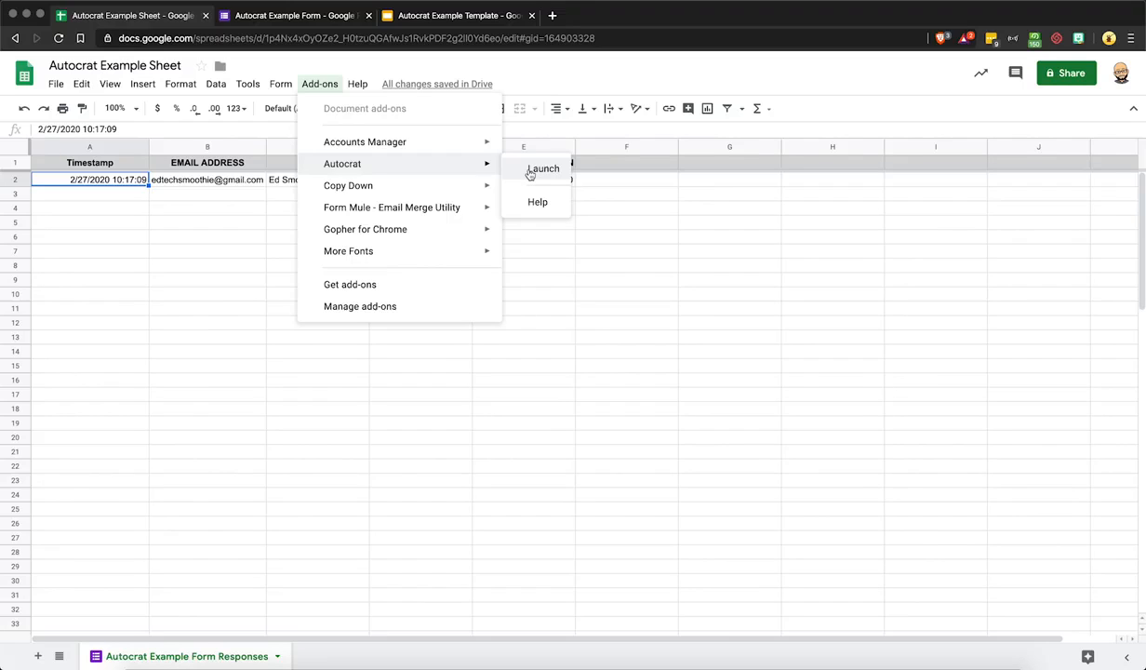
left_click(541, 275)
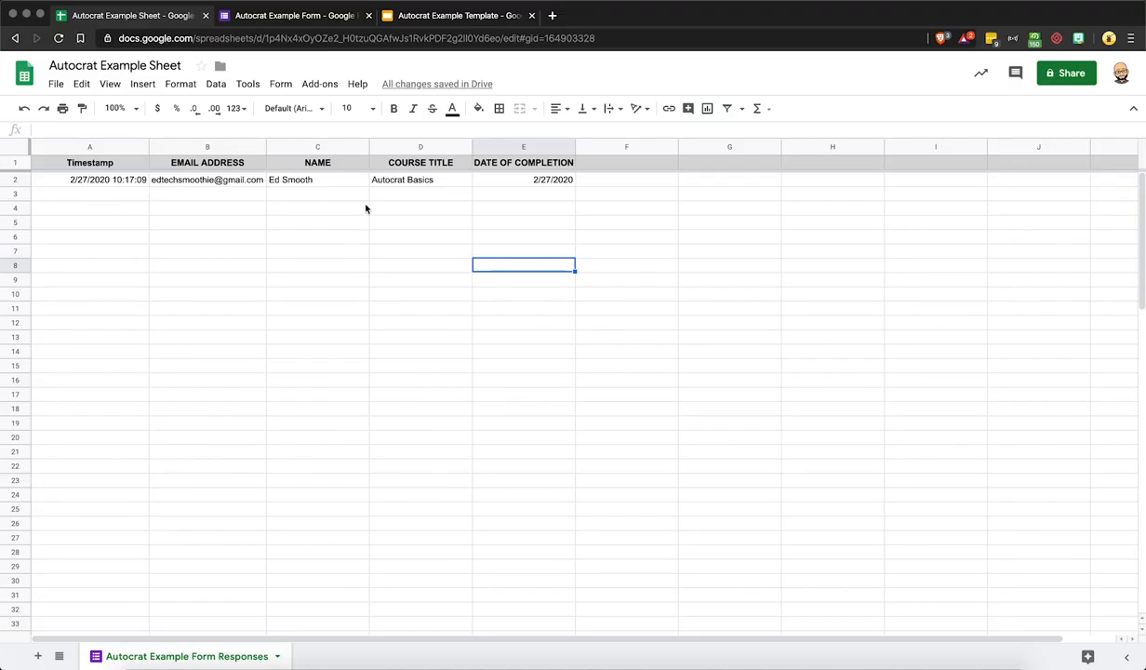
Bring up the Autocrat Example Template certificate showing its <<NAME>>, <<COURSE NAME>> and <<DATE OF COMPLETION>> placeholders
left_click(444, 16)
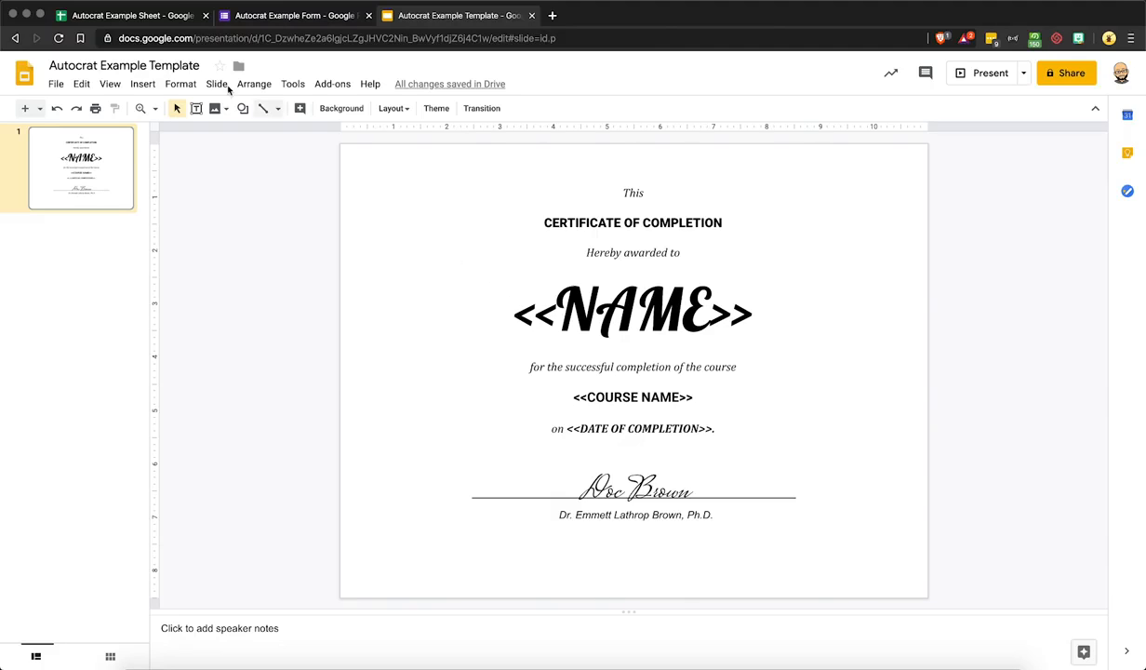
left_click(151, 15)
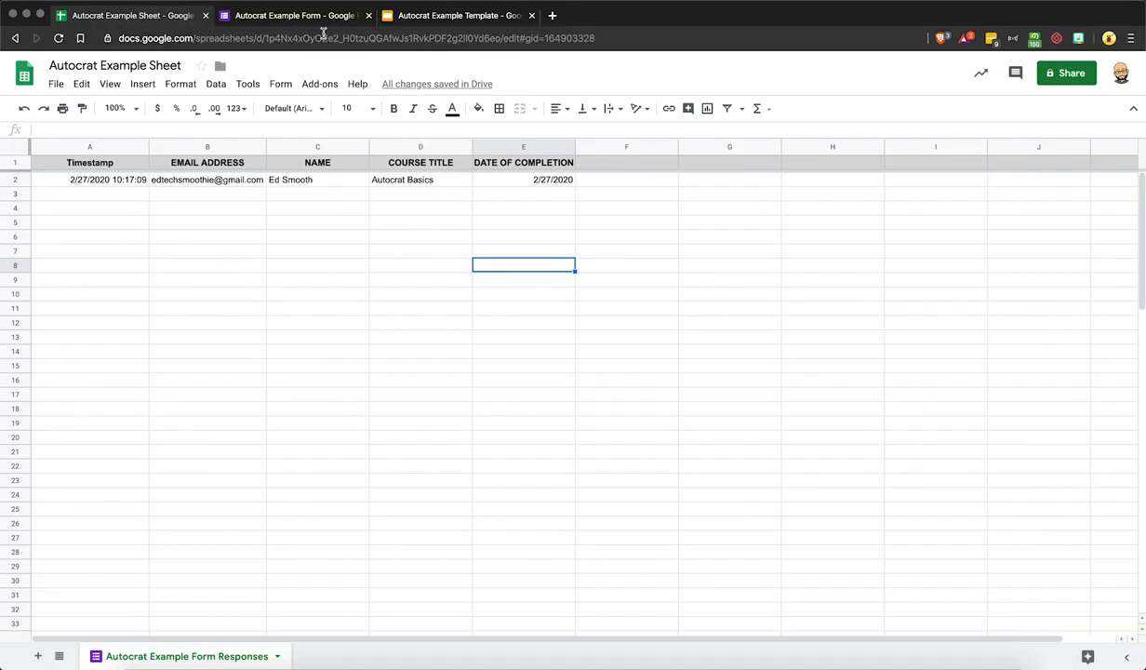
left_click(439, 16)
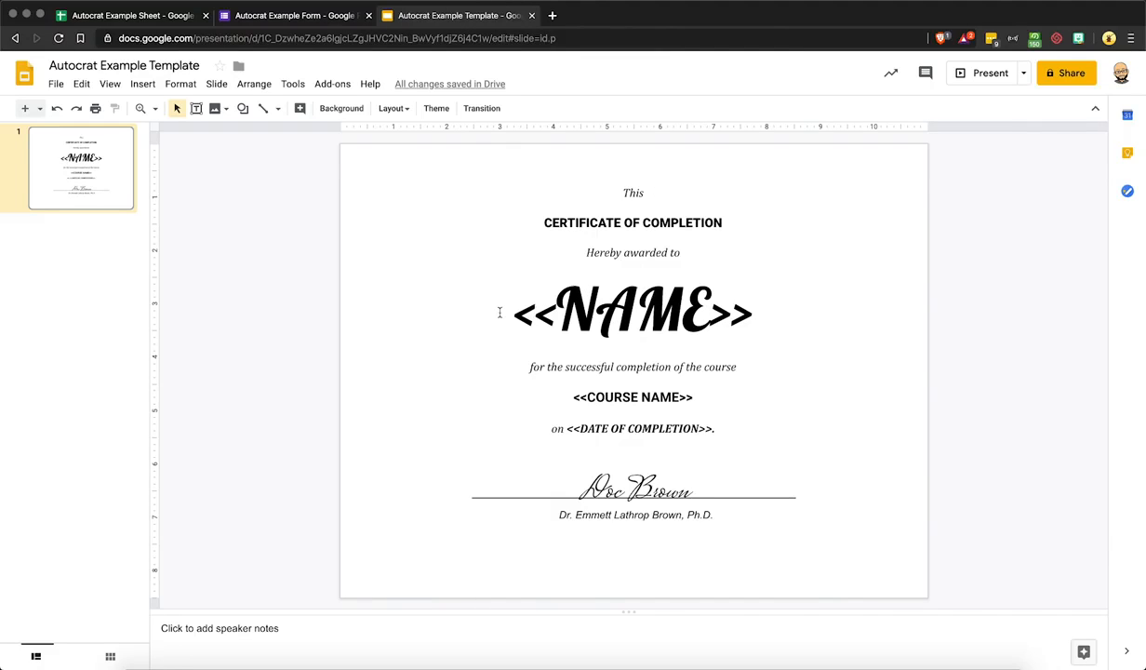
left_click_drag(504, 312, 558, 313)
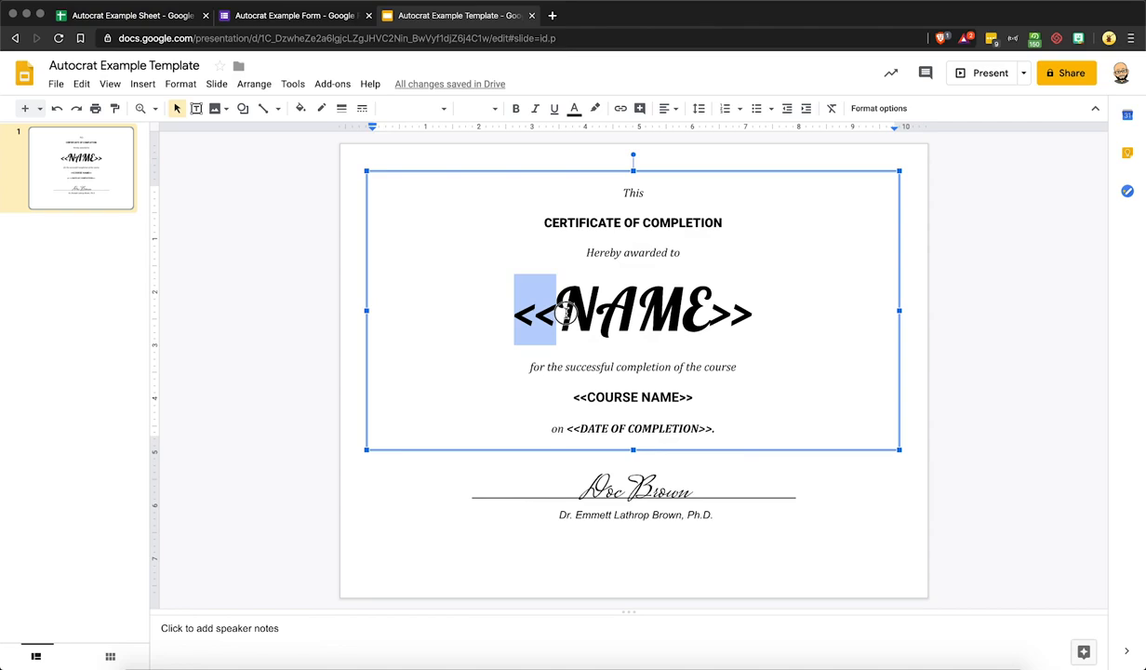
left_click_drag(710, 312, 745, 312)
left_click_drag(556, 308, 709, 313)
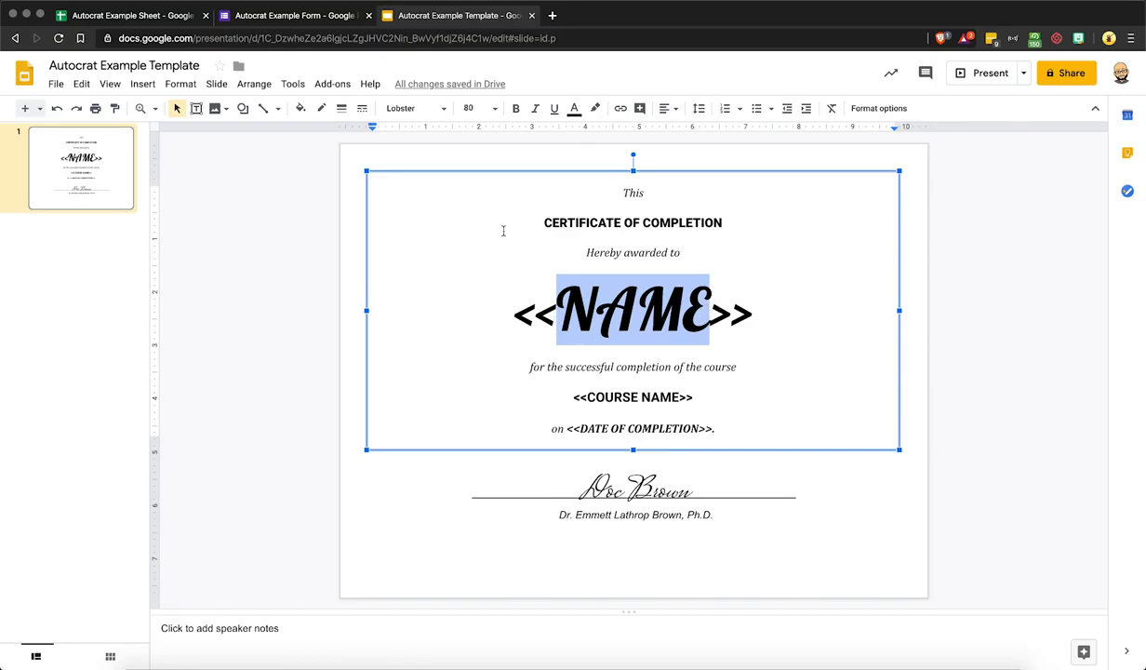
left_click(181, 18)
left_click(316, 164)
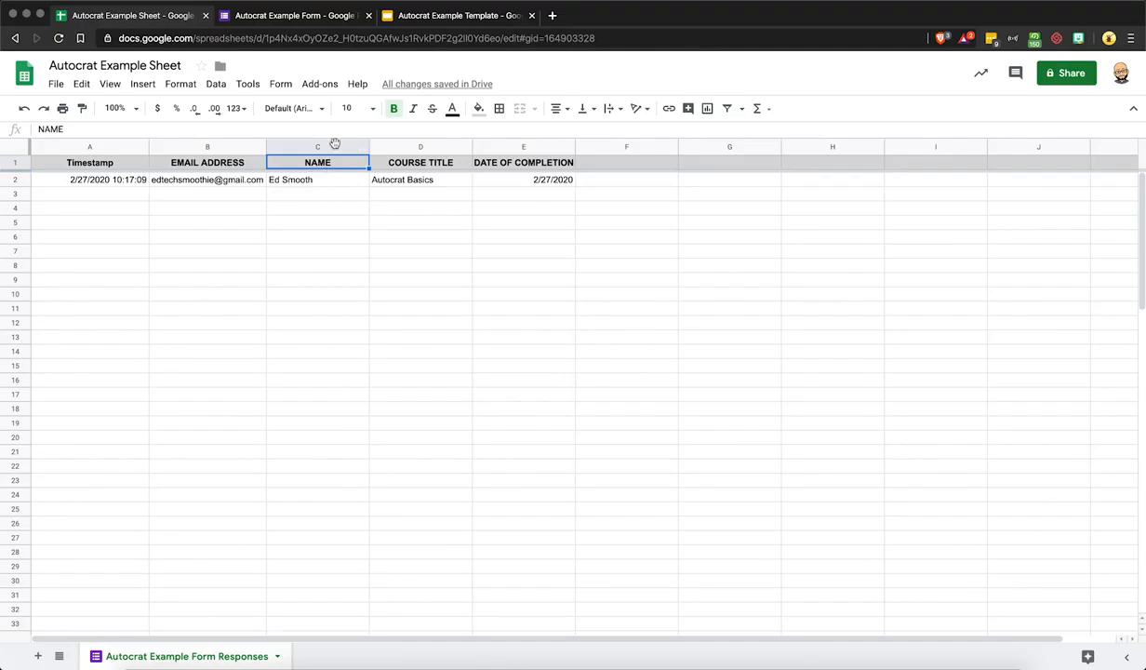
left_click(420, 19)
left_click_drag(549, 307, 696, 307)
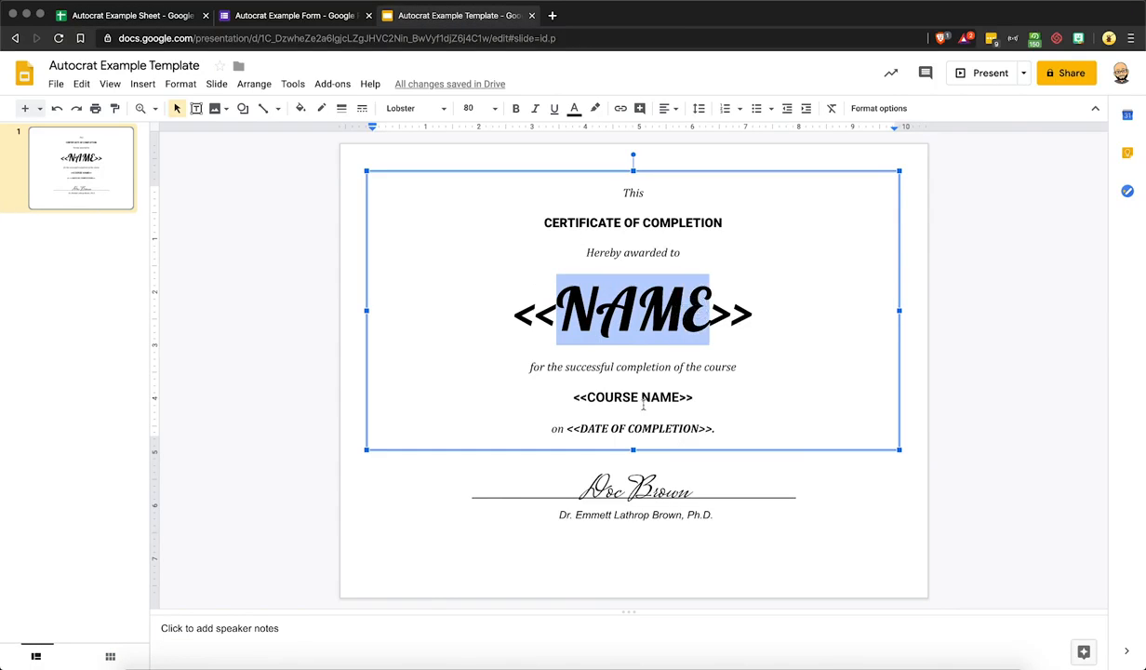
left_click_drag(586, 397, 678, 398)
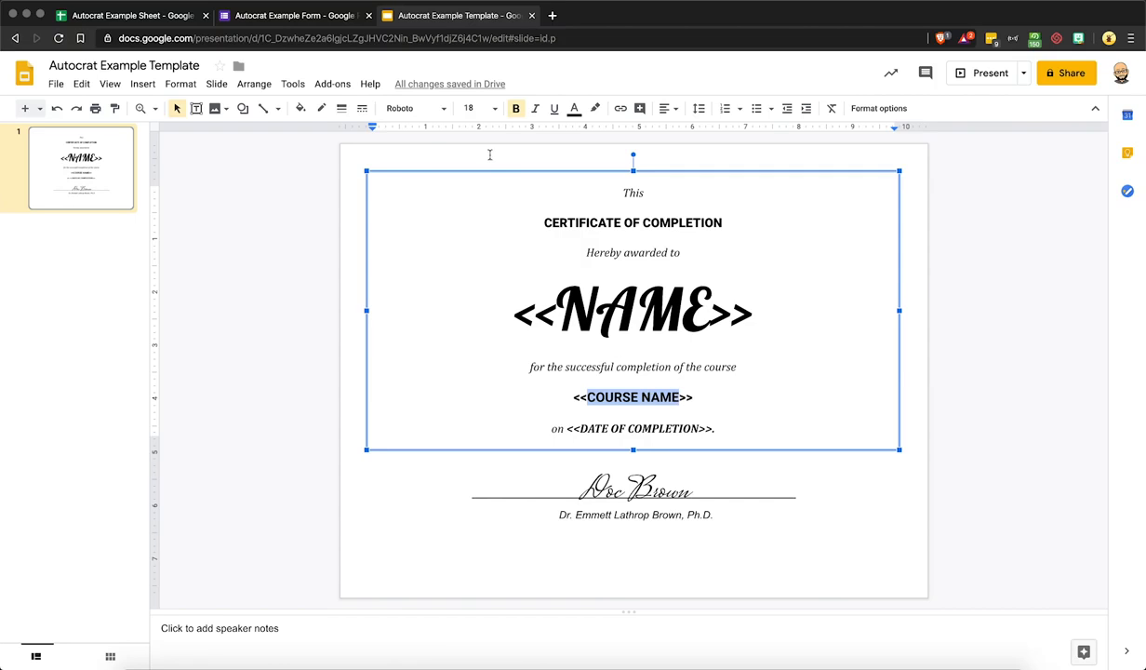
left_click(179, 18)
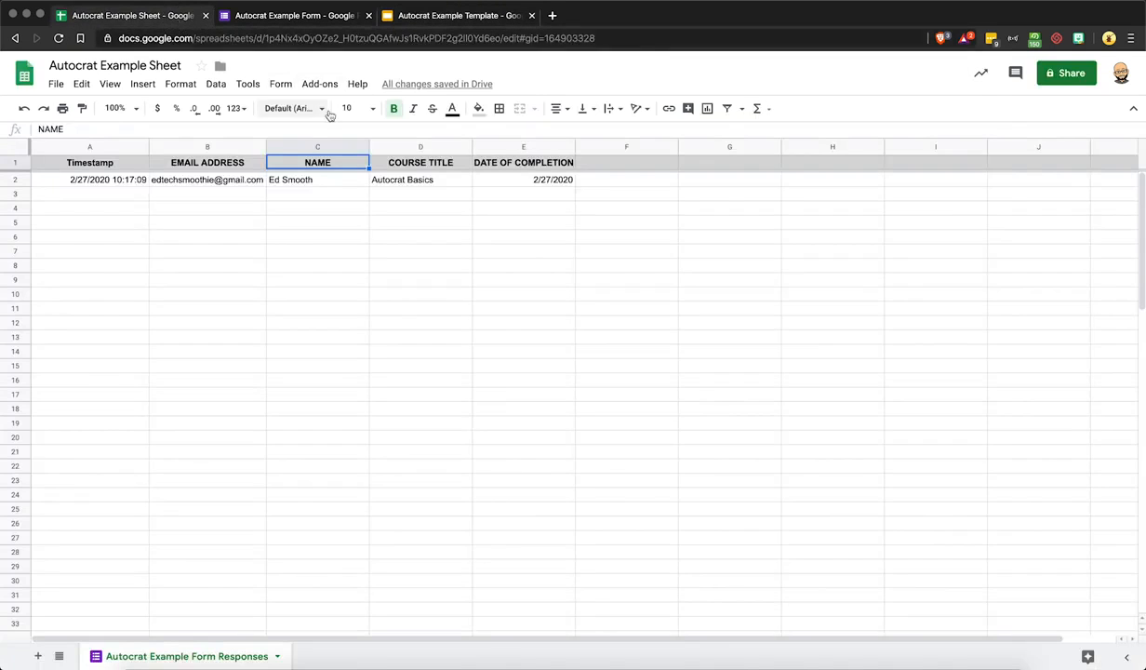
left_click(415, 166)
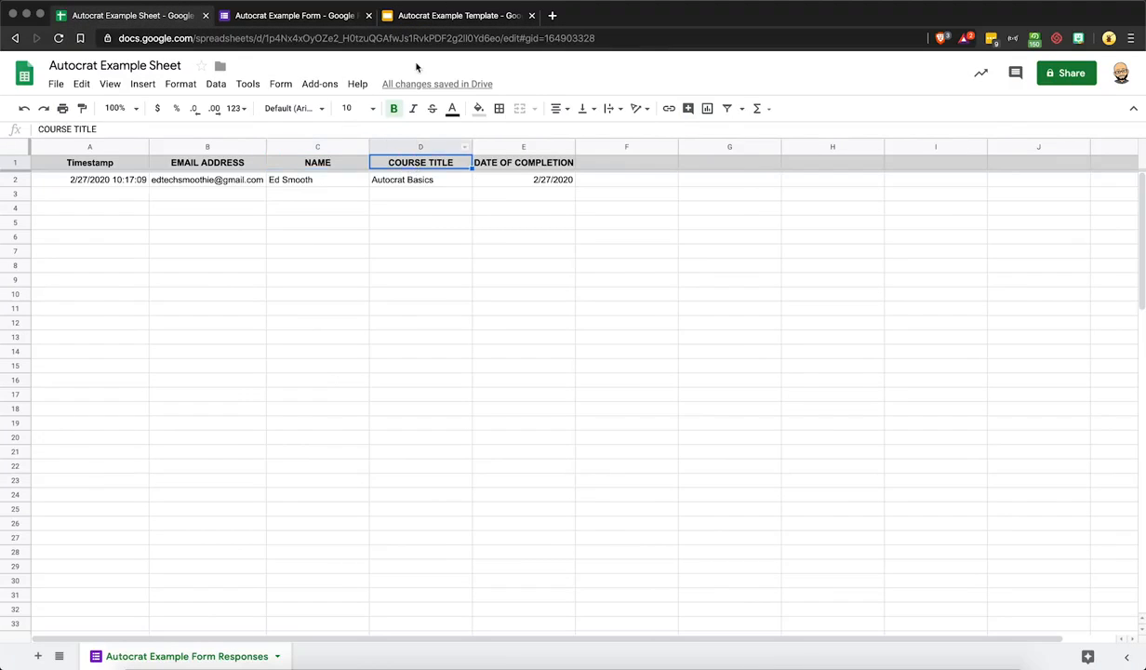
left_click(417, 18)
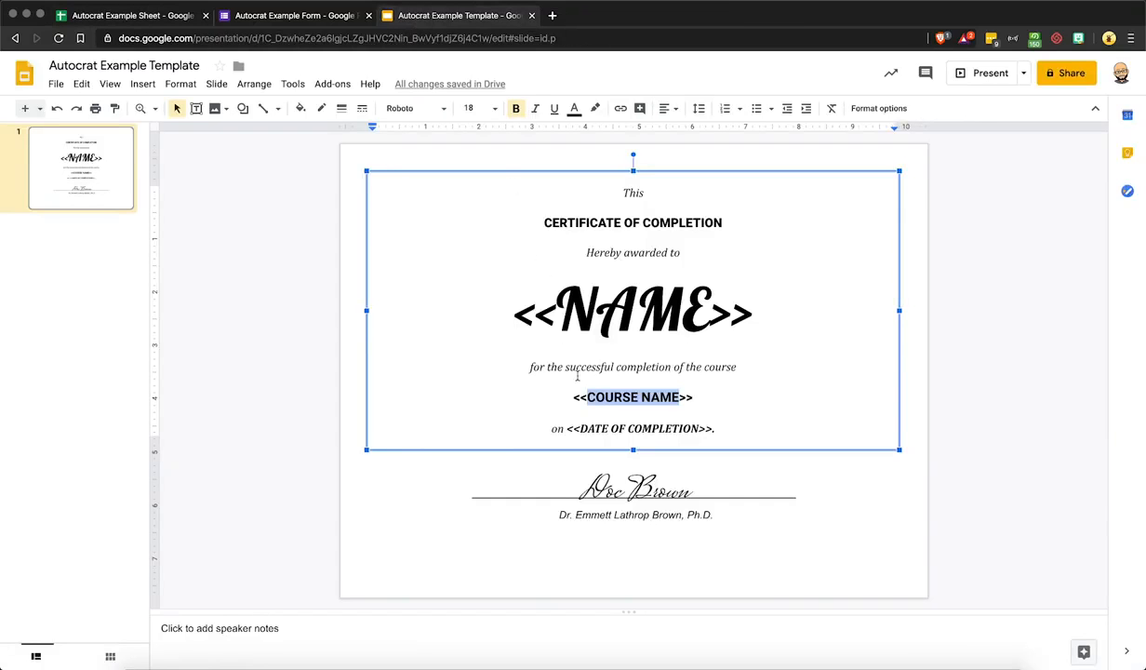
left_click_drag(584, 428, 698, 429)
left_click(192, 19)
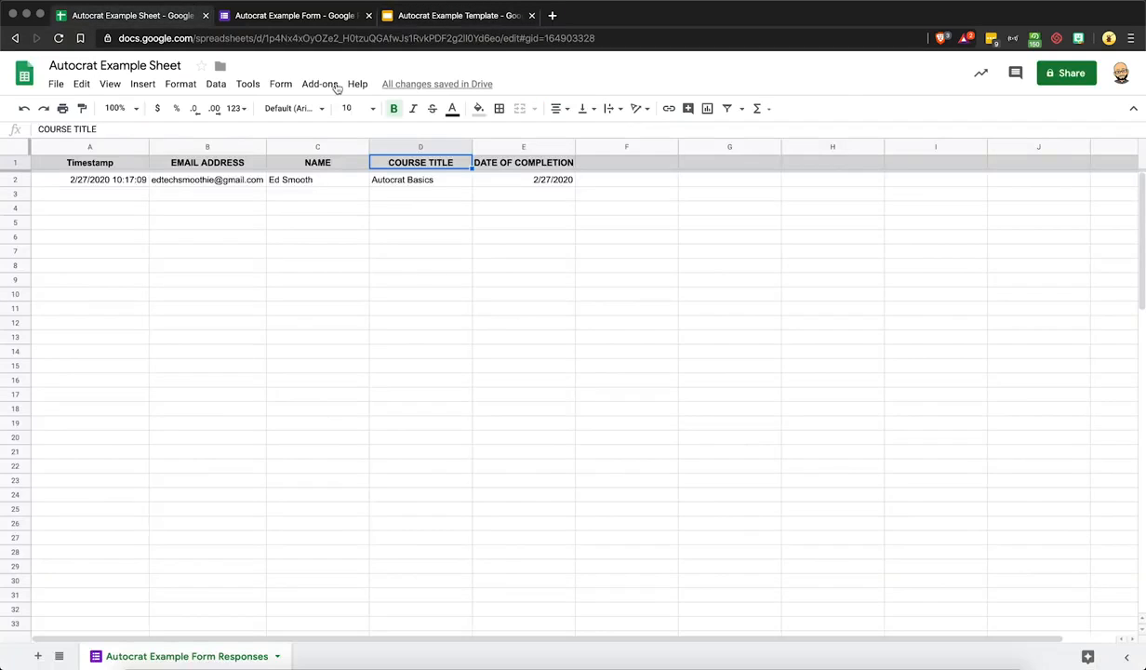
left_click(506, 167)
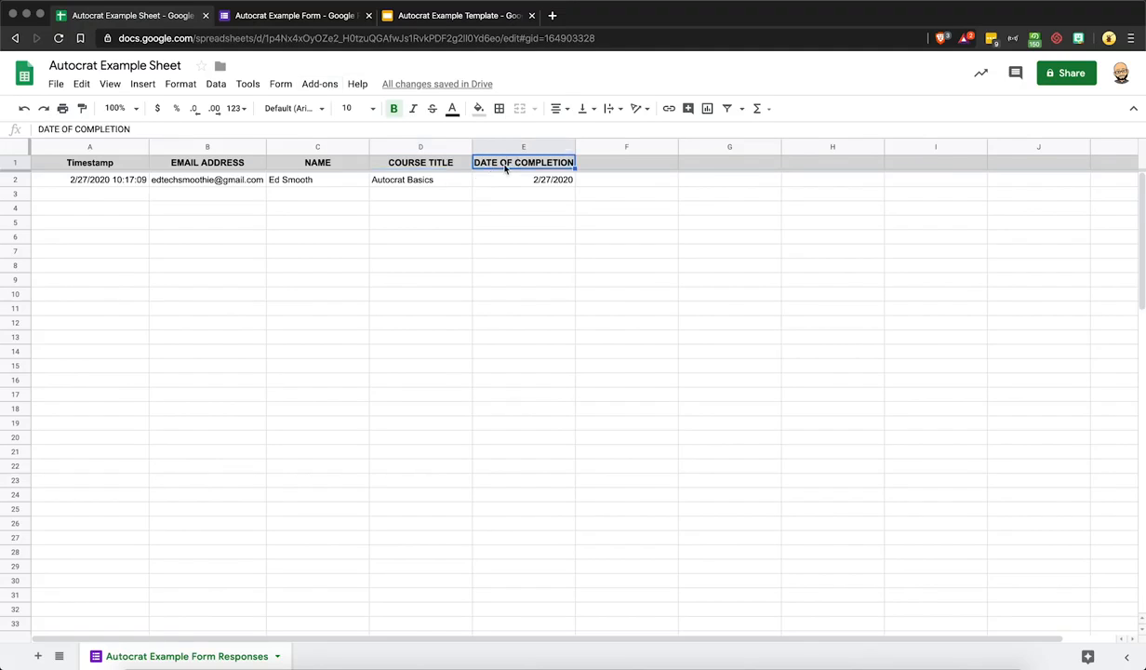
left_click(447, 16)
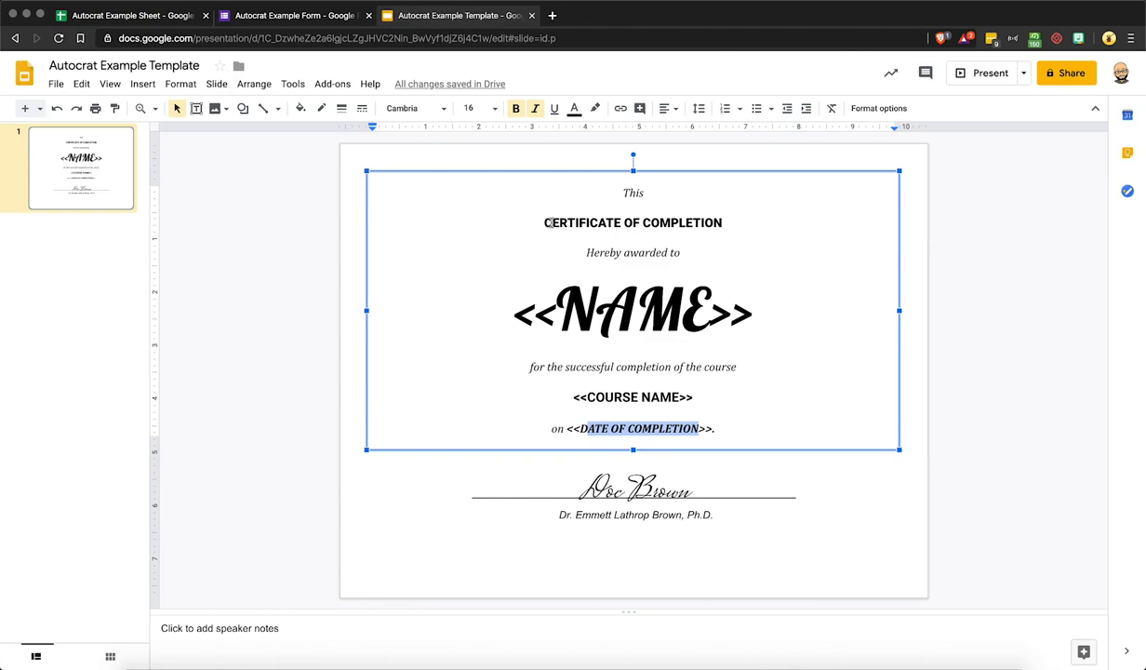
left_click_drag(511, 322, 764, 300)
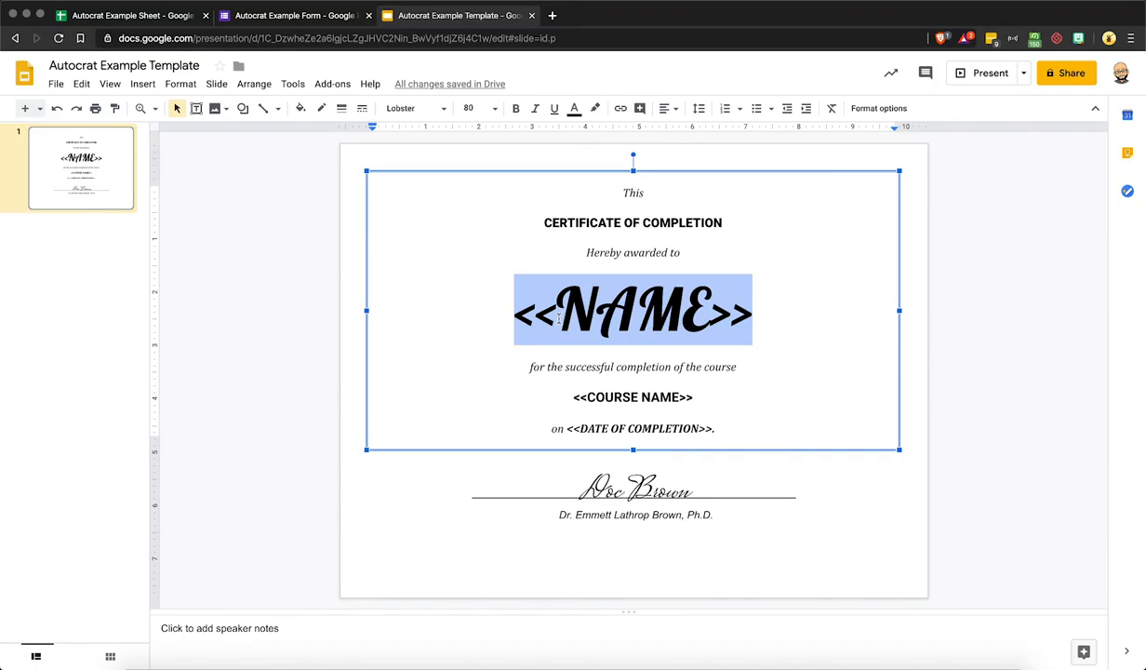
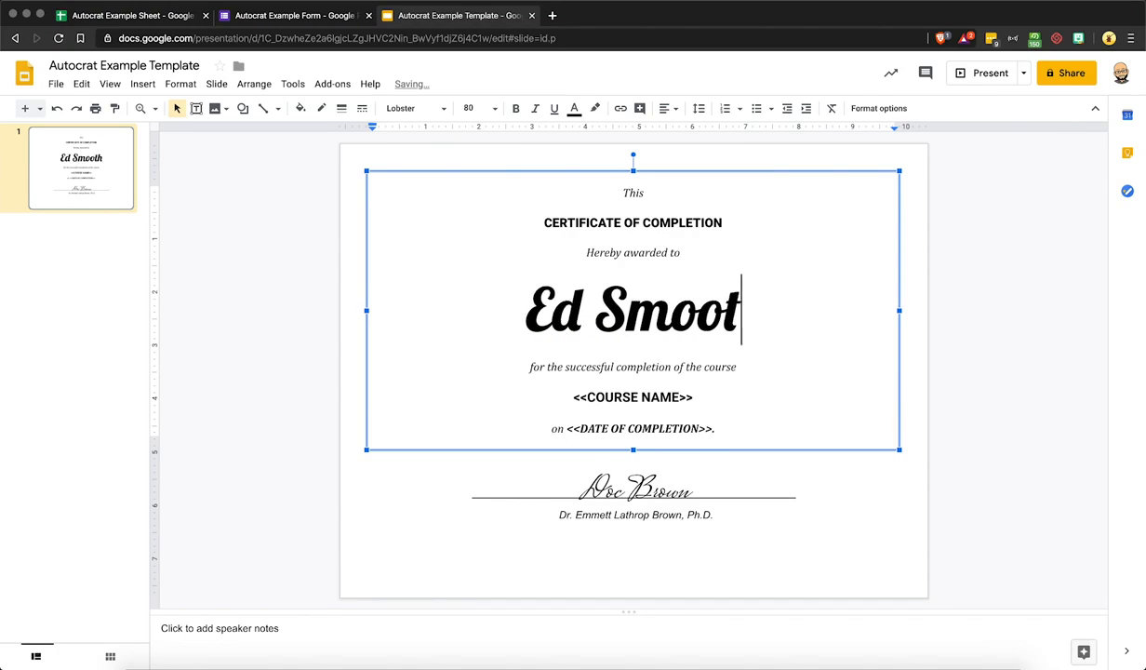
type("<<NAME>>")
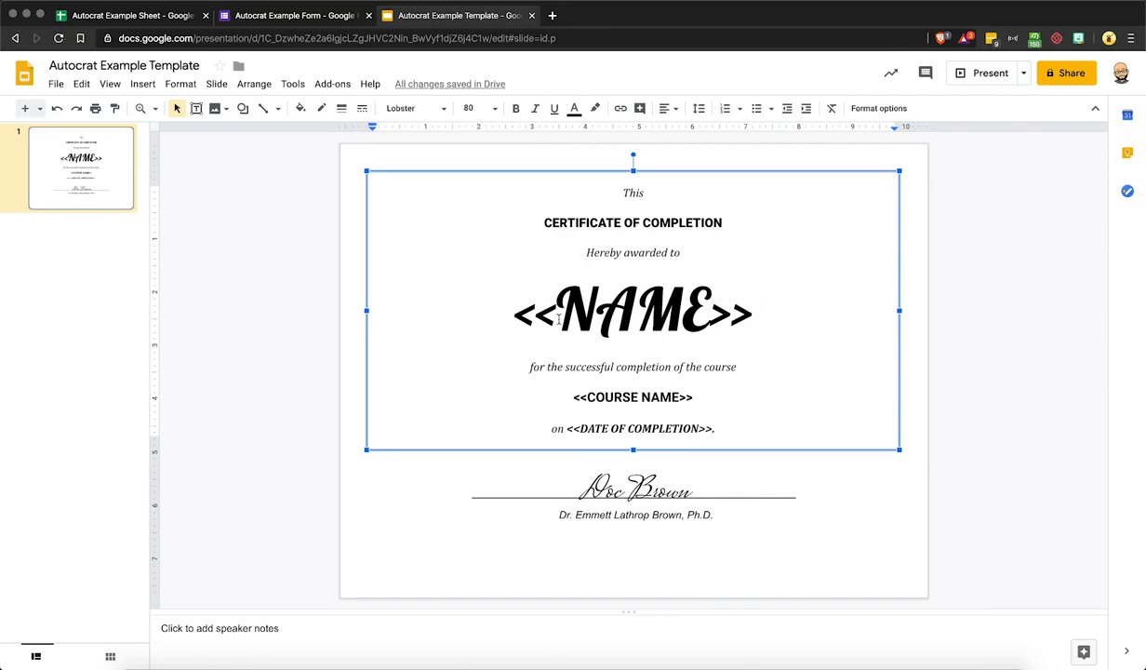
Colour the whole <<NAME>> placeholder red
left_click_drag(557, 309, 709, 312)
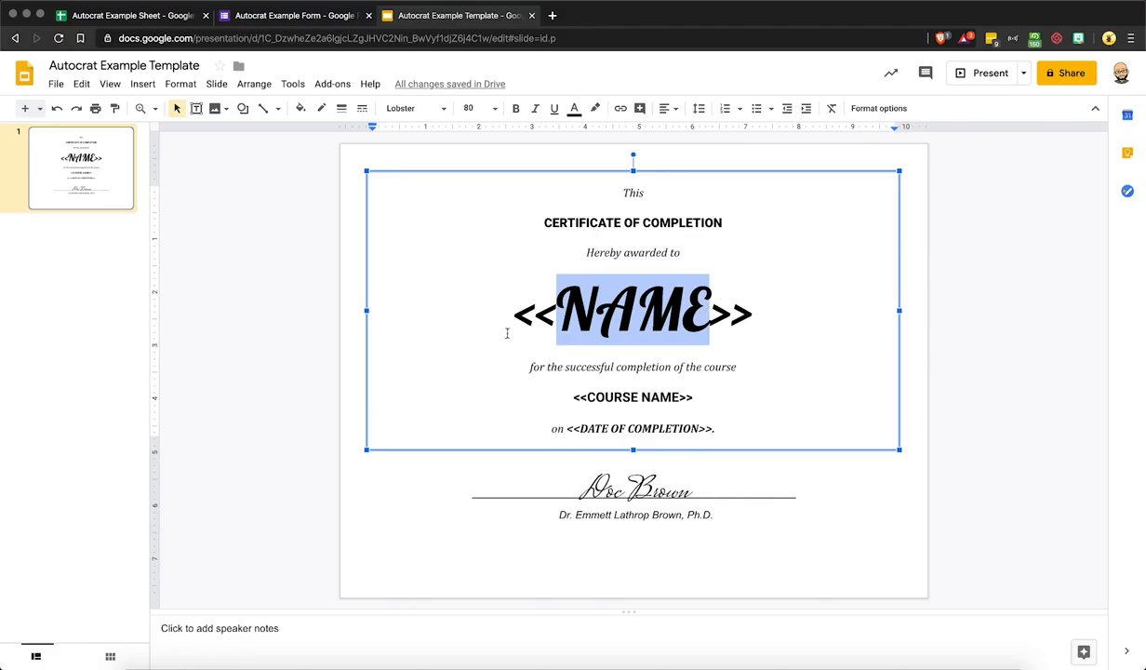
left_click_drag(506, 328, 767, 319)
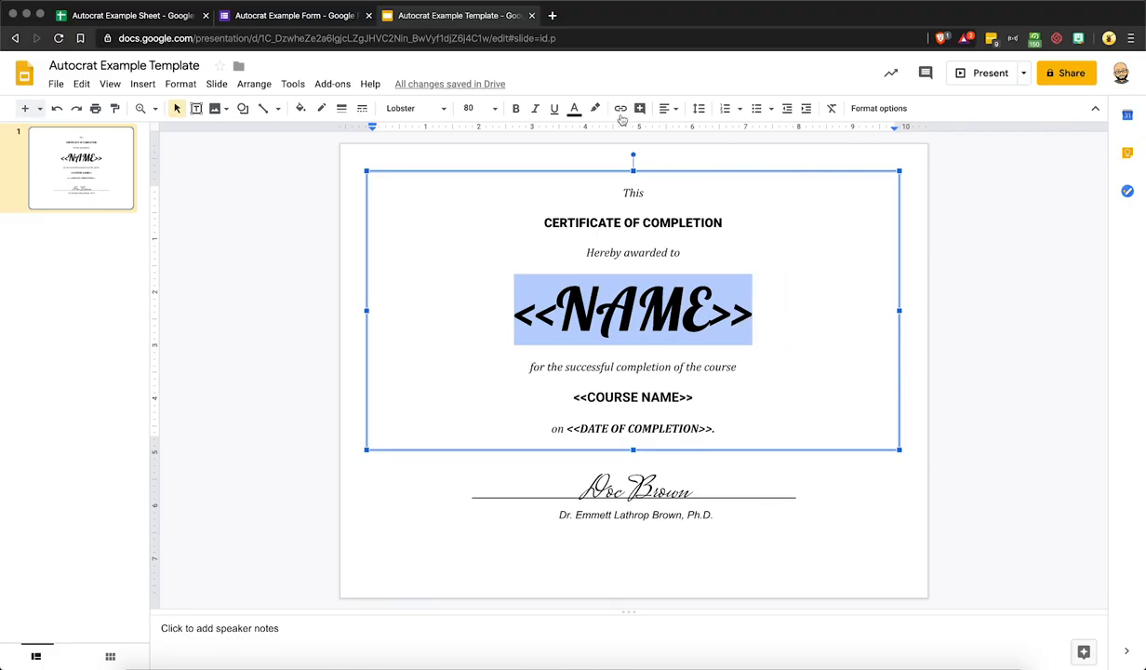
left_click(574, 108)
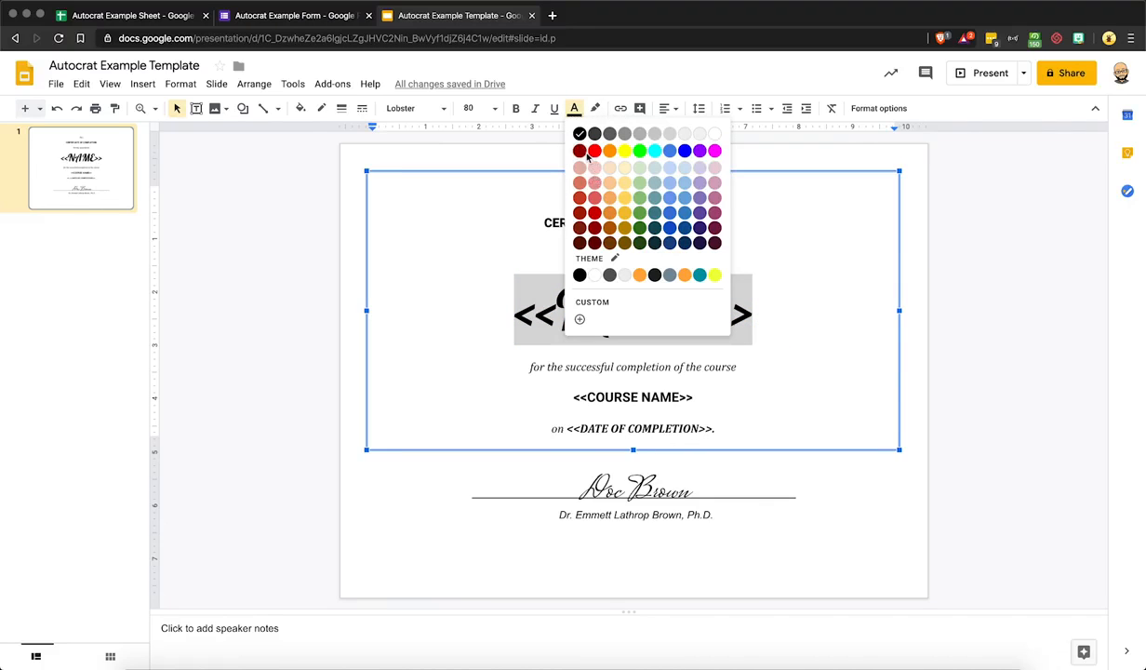
left_click(594, 151)
left_click(590, 268)
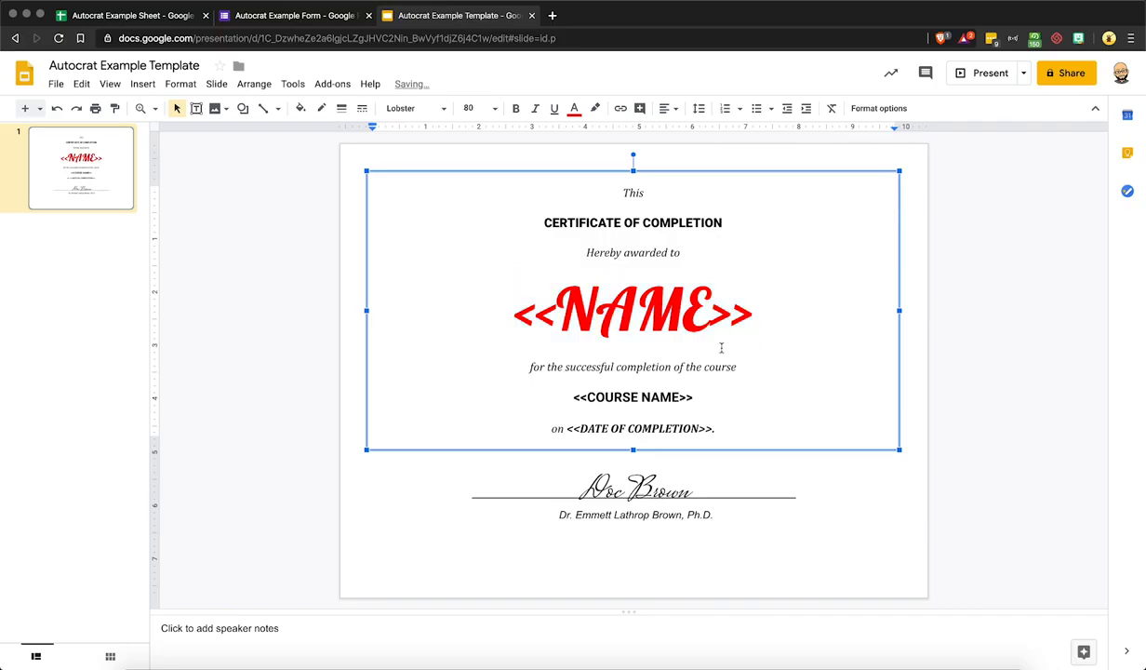
left_click_drag(507, 307, 750, 315)
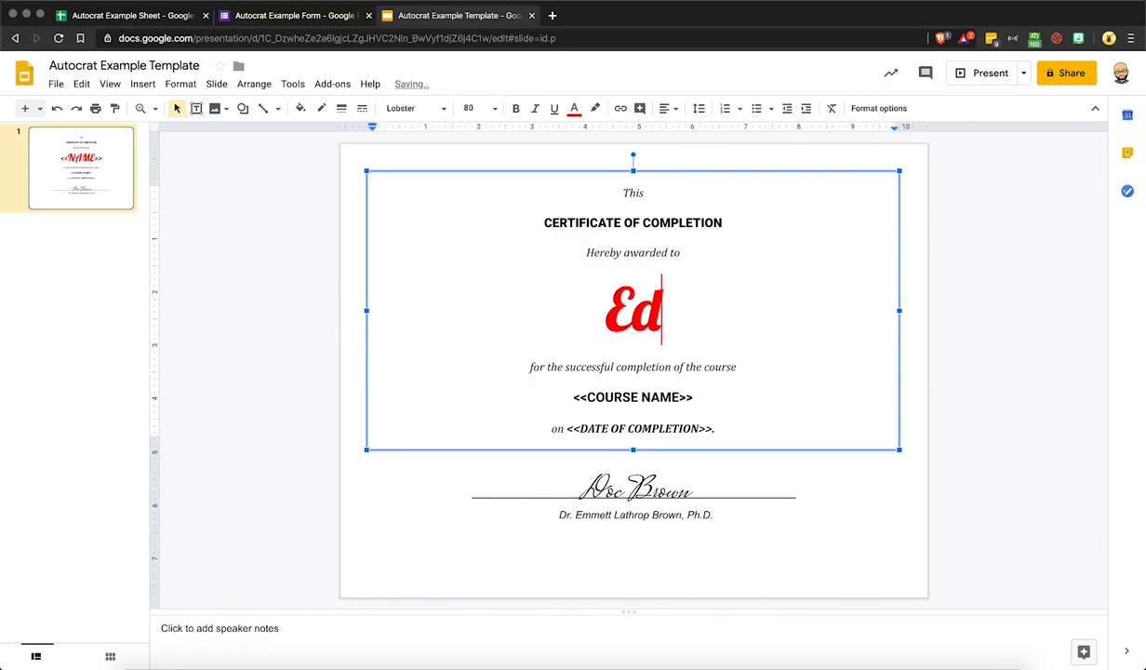
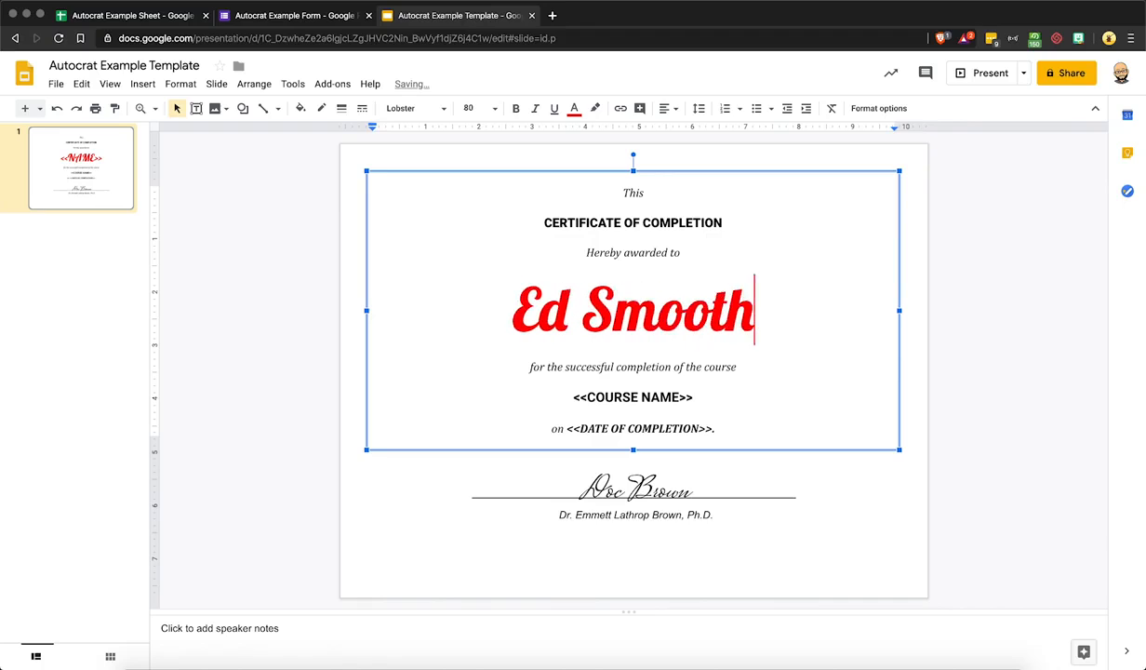
triple_click(751, 317)
type("ED")
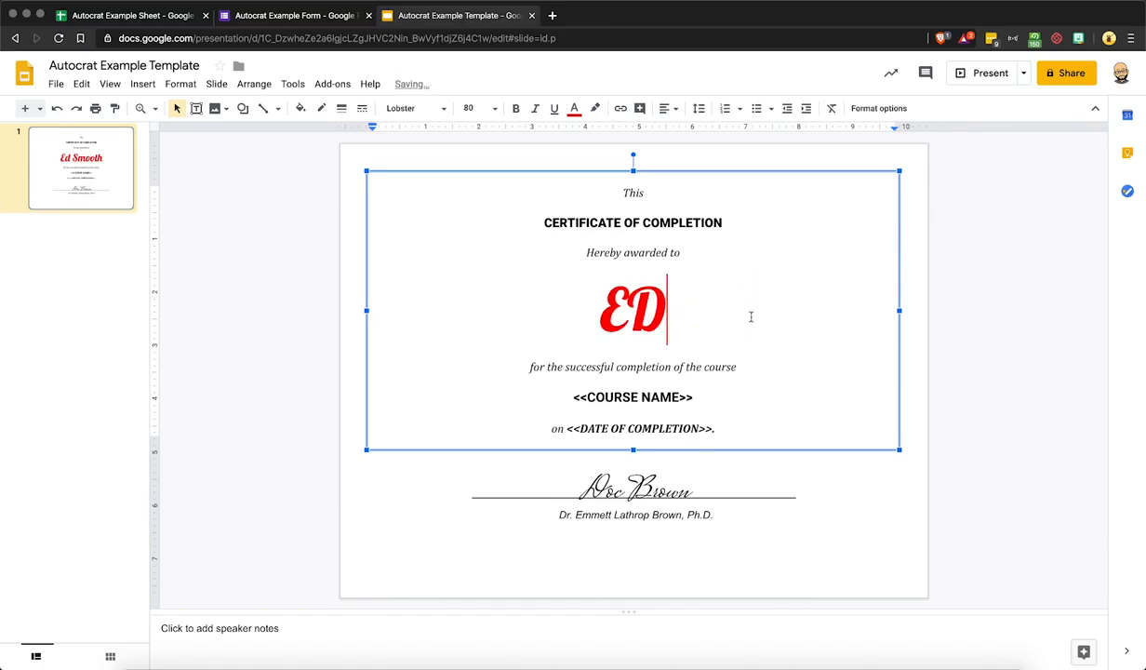
key("super+z")
key("super+z")
key("super+z")
left_click(711, 316)
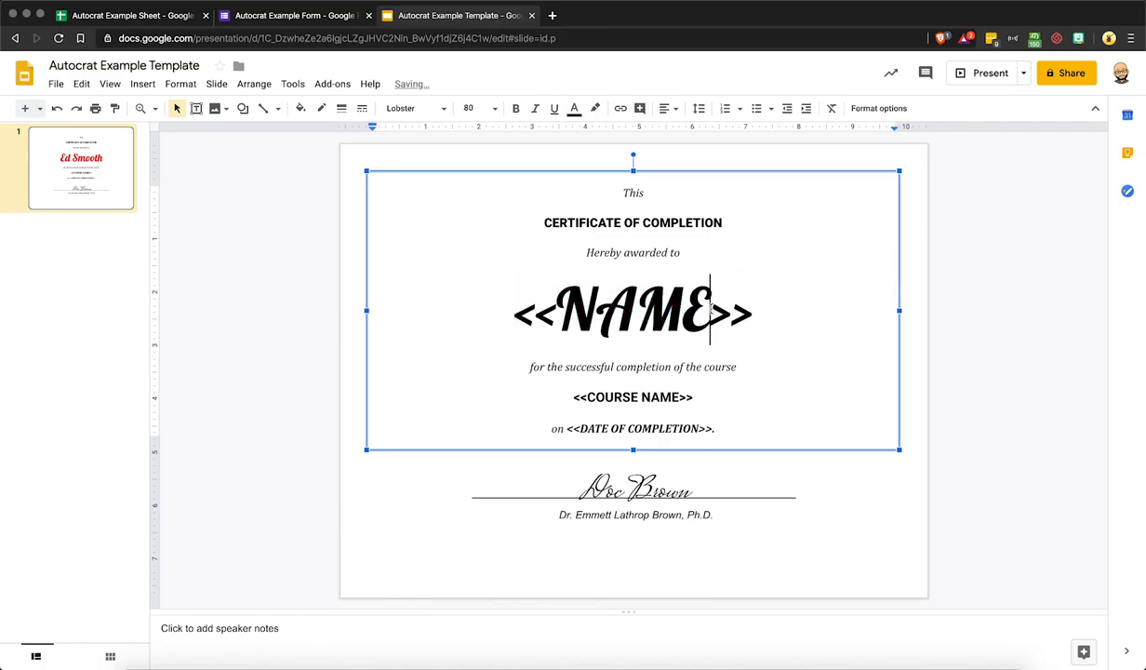
left_click(255, 374)
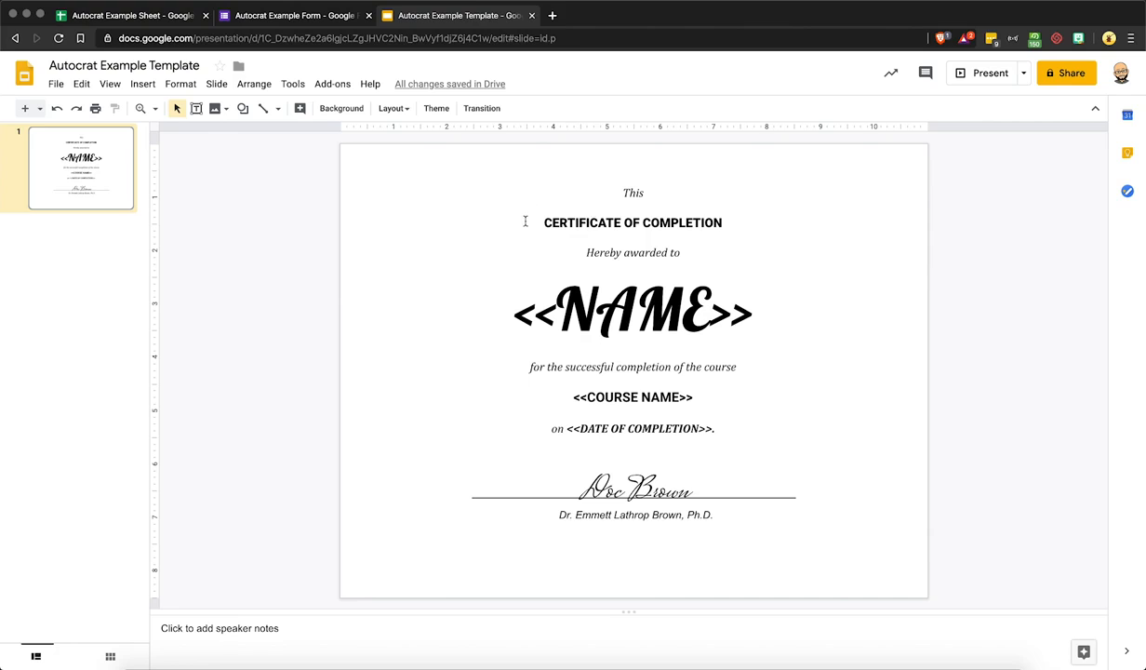
left_click(160, 18)
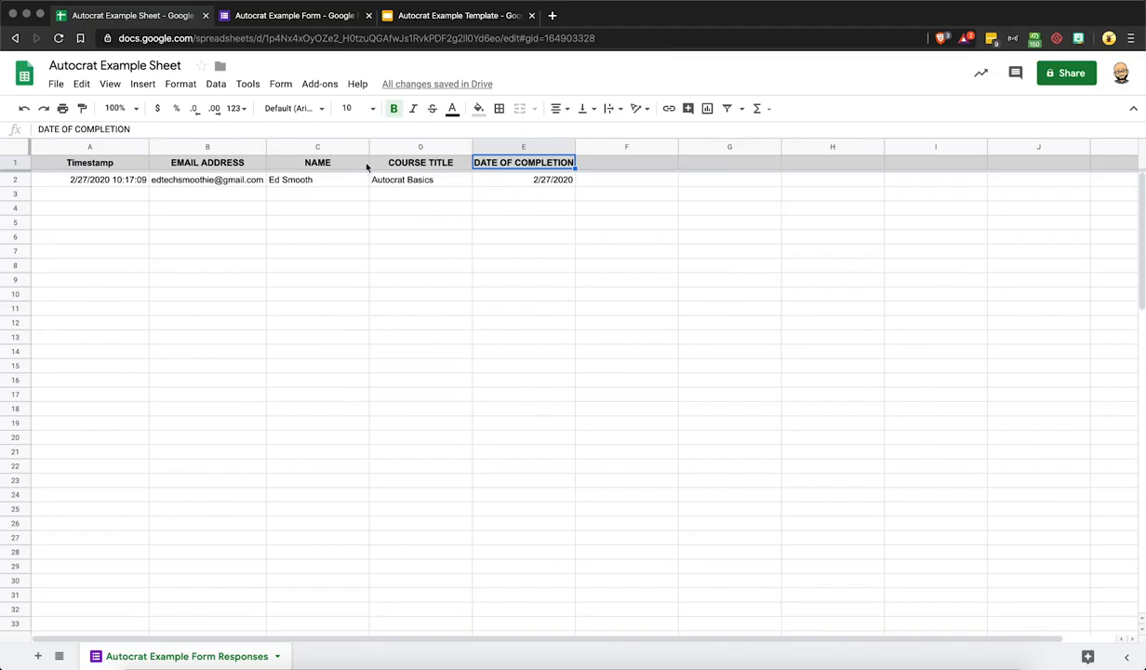
Launch Autocrat from Add-ons, create a new job named 'Certificate Merge', and continue
left_click(317, 84)
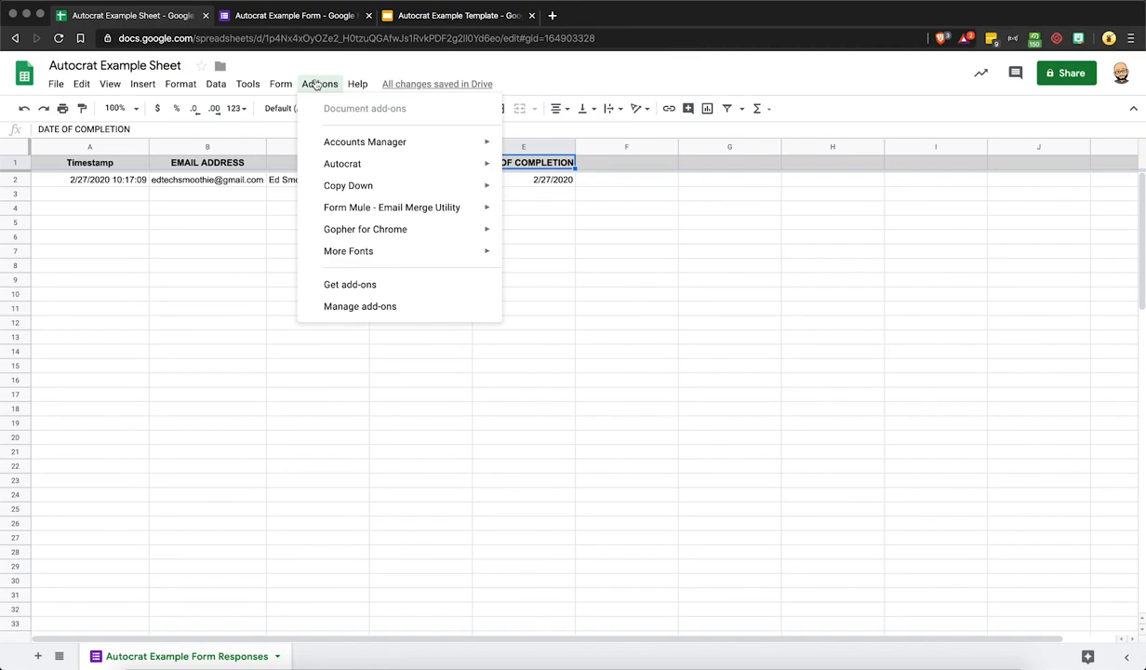
mouse_move(336, 163)
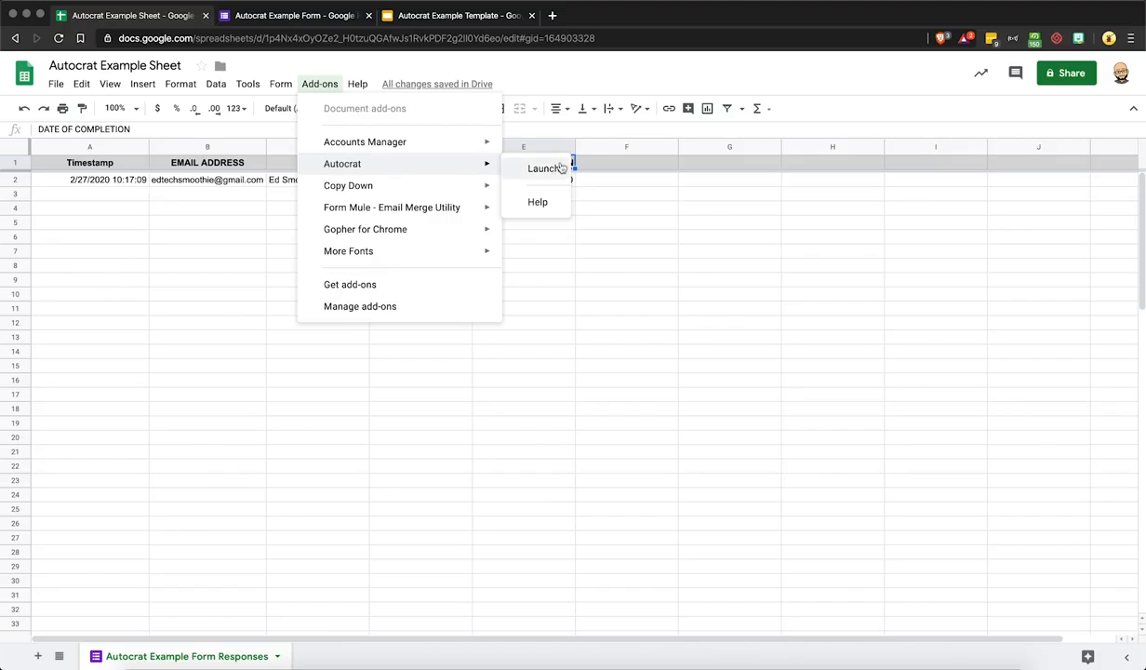
left_click(544, 168)
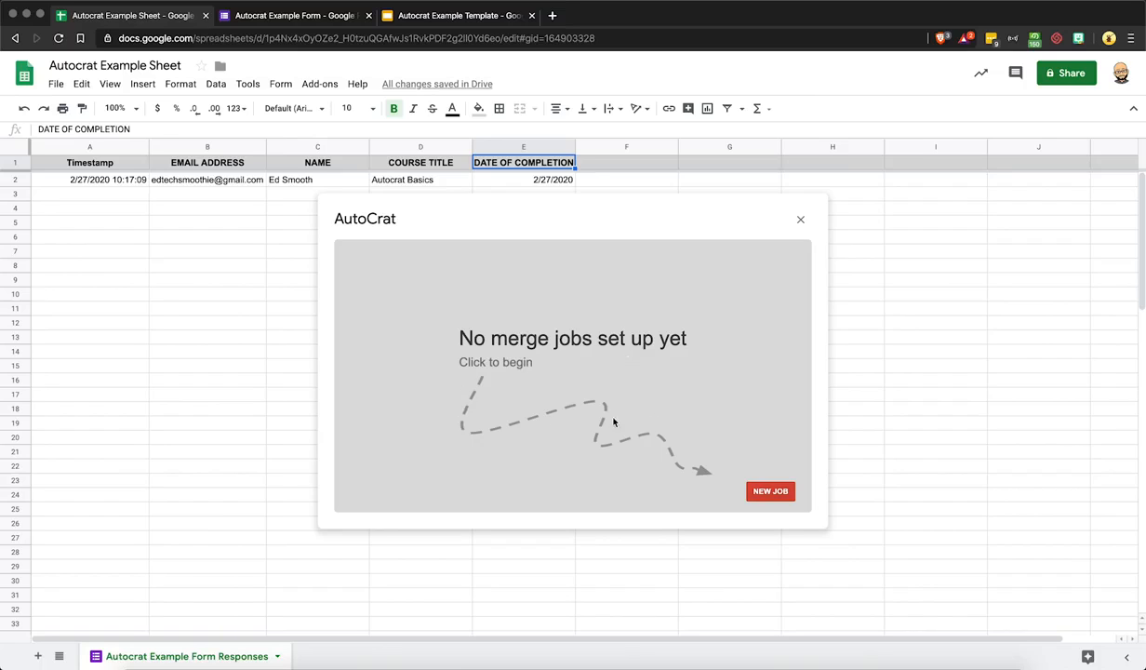
left_click(755, 489)
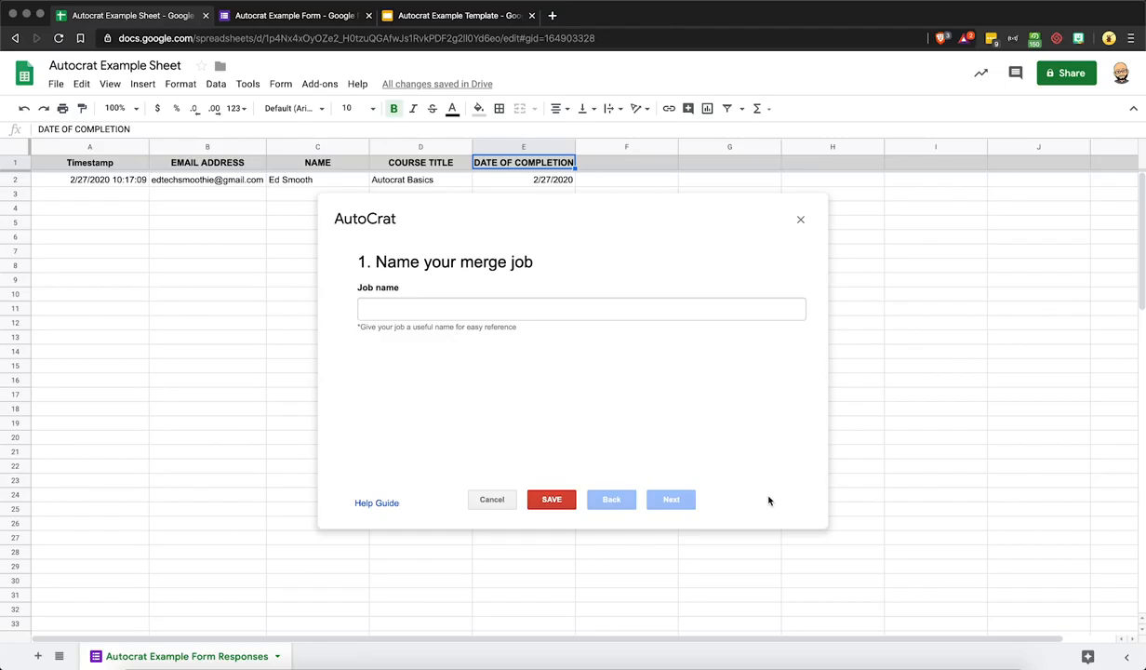
left_click(510, 310)
type("C")
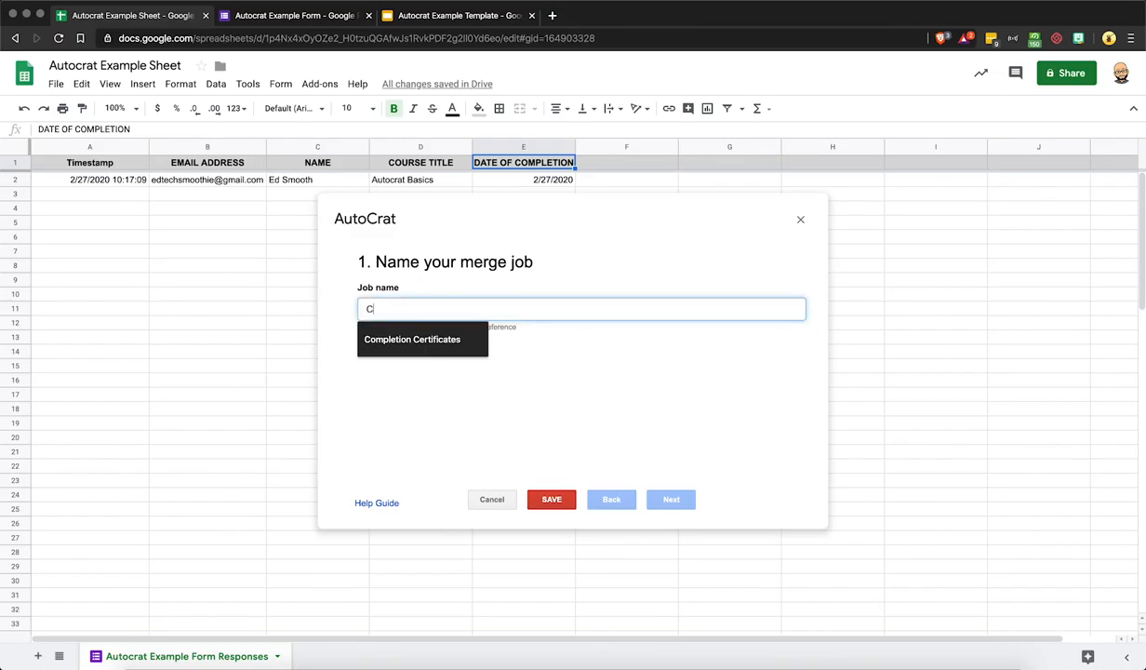
type("ertificate Merge")
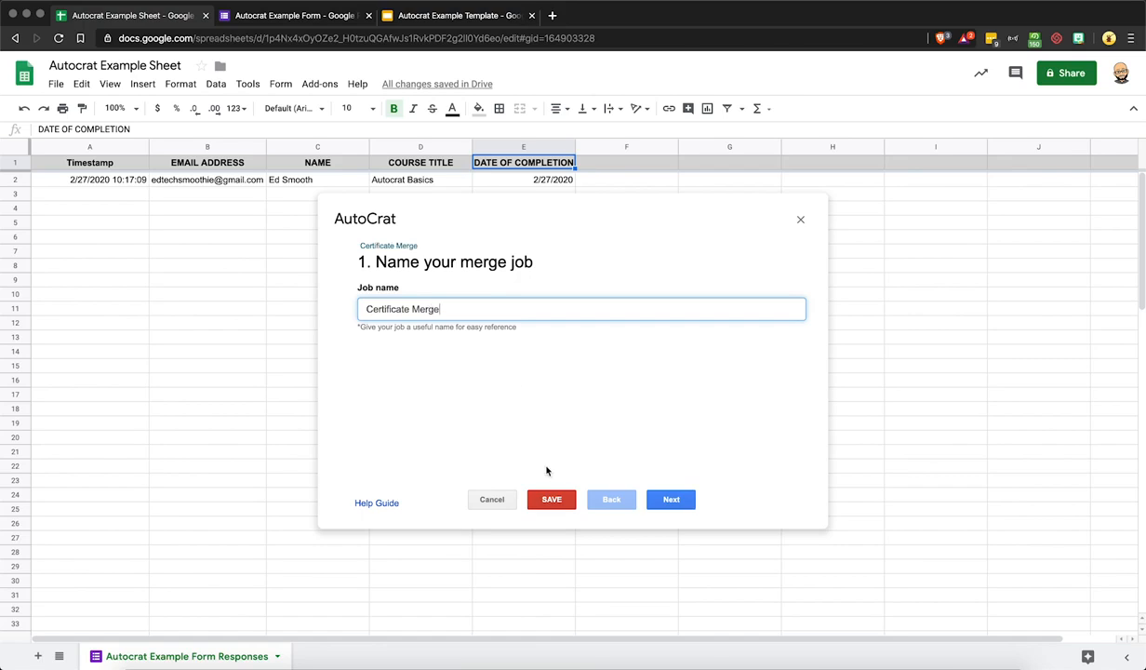
left_click(664, 501)
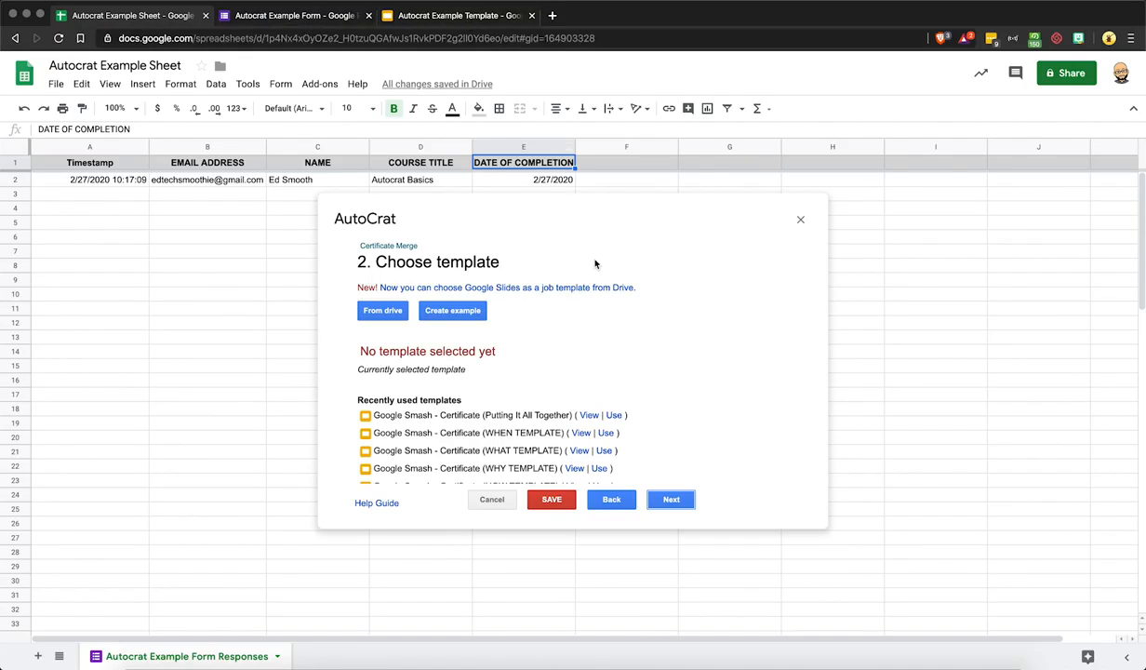
Pick Autocrat Example Template from Drive as the job's template and continue to mapping
left_click(392, 313)
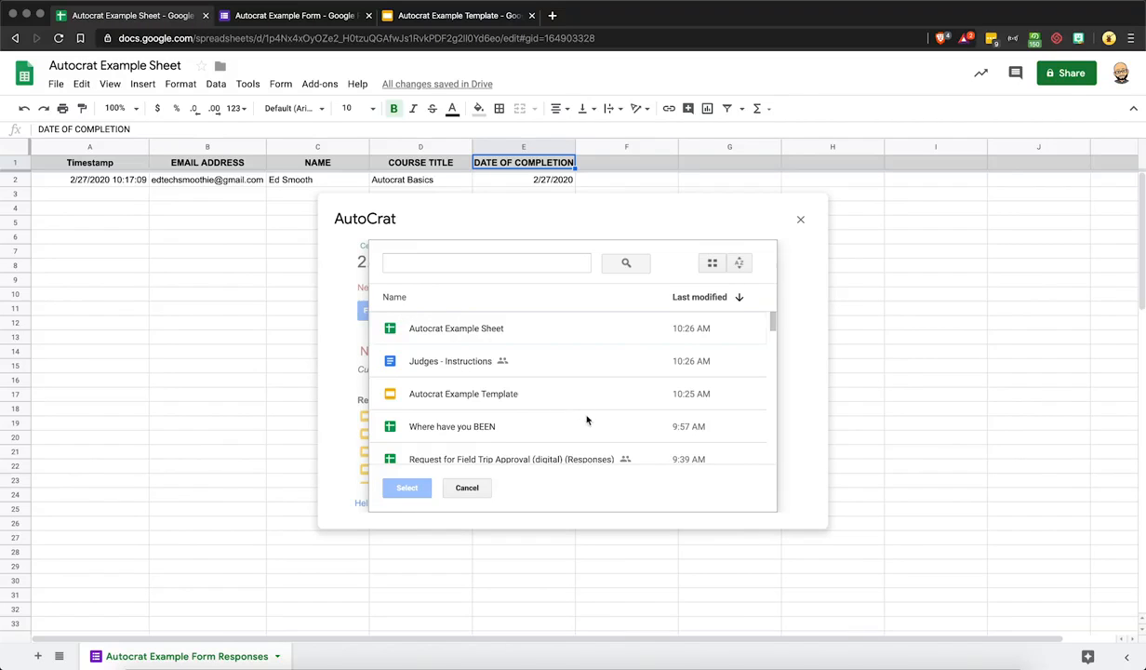
left_click(502, 400)
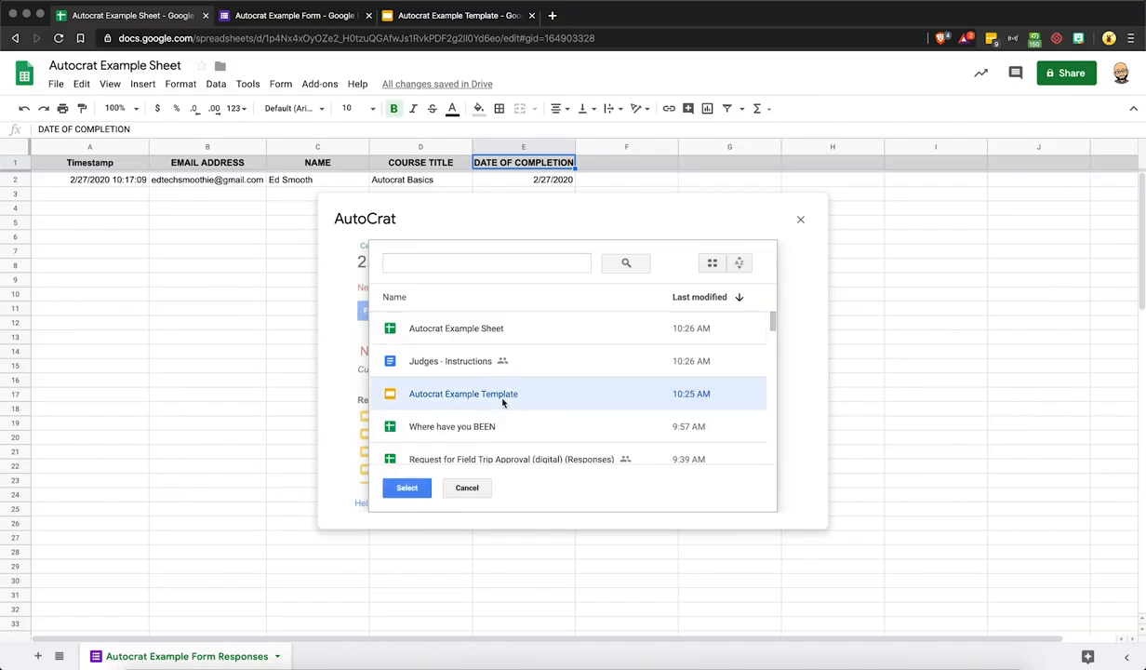
left_click(407, 488)
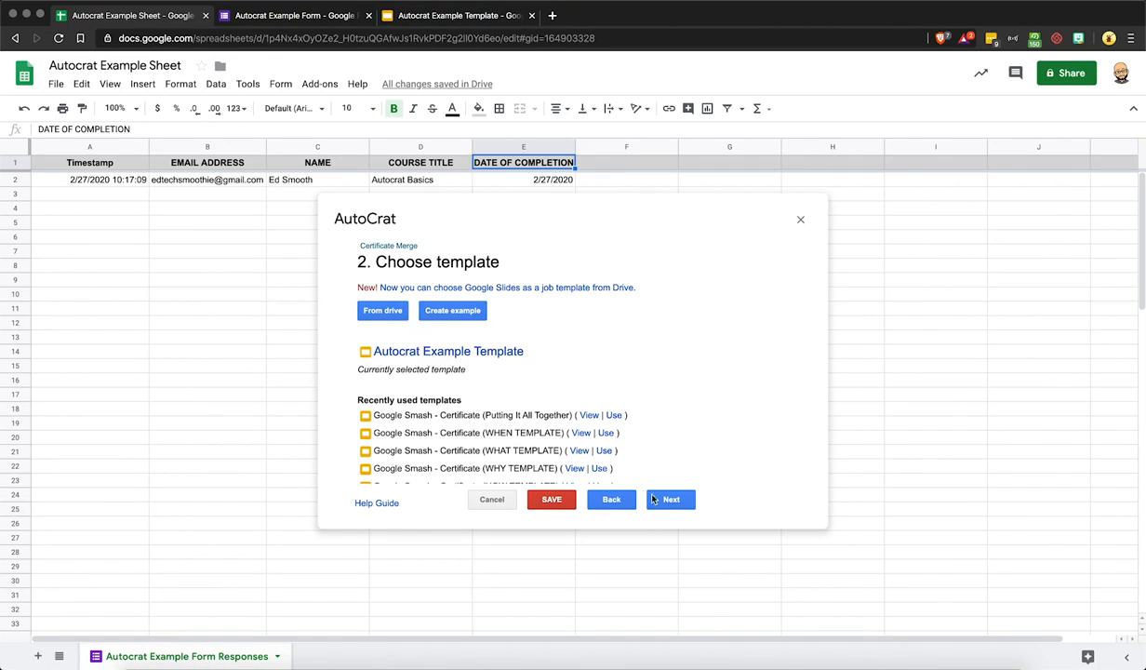
left_click(667, 499)
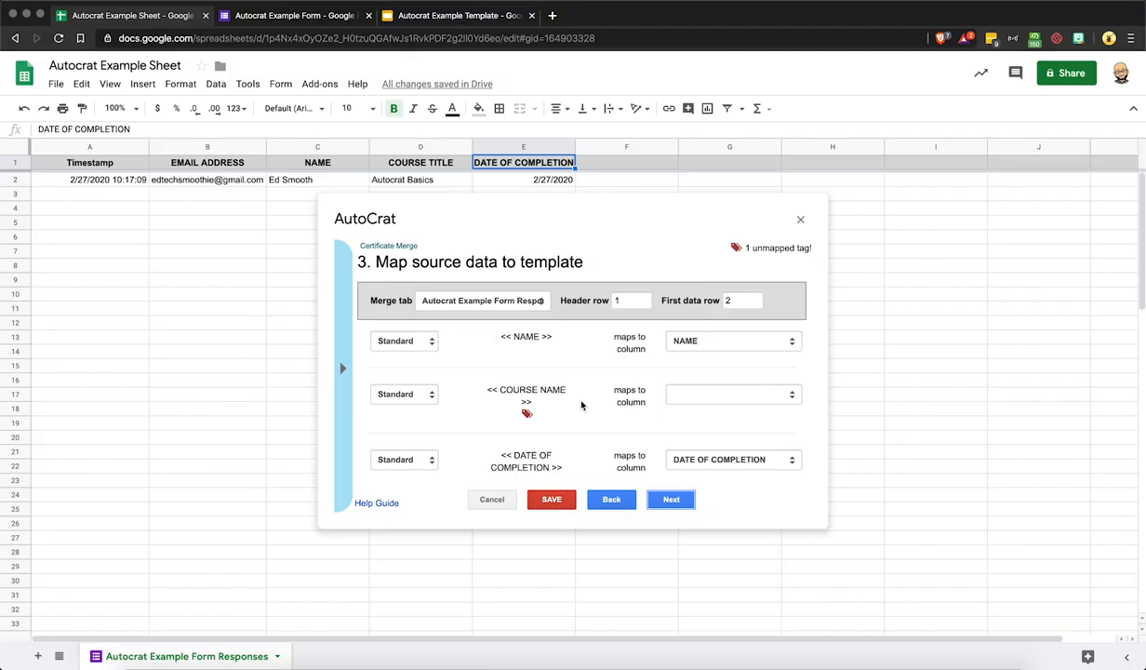
Compare with the template and keep the <<NAME>> tag mapped to the NAME column
scroll(582, 405, "down", 1)
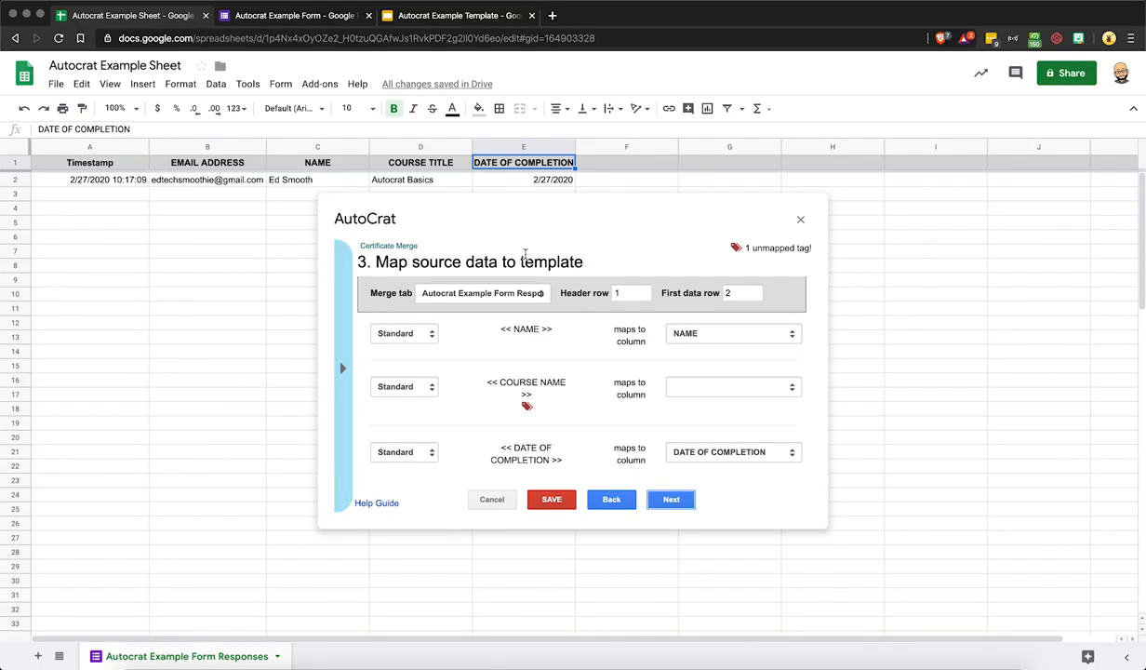
left_click(439, 21)
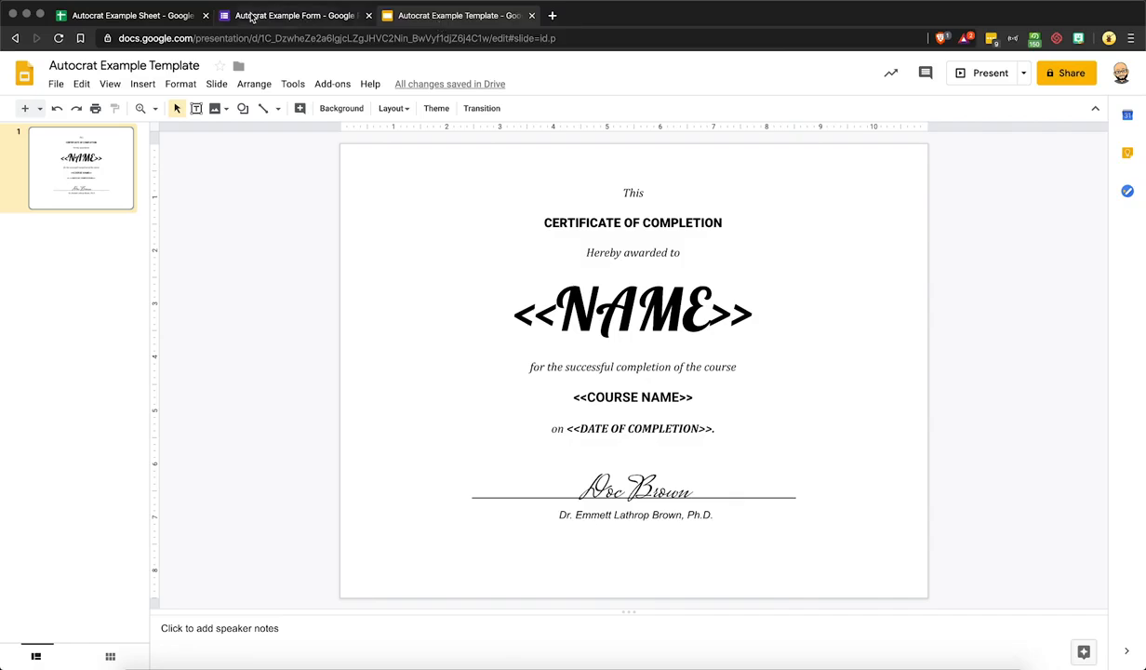
left_click(166, 19)
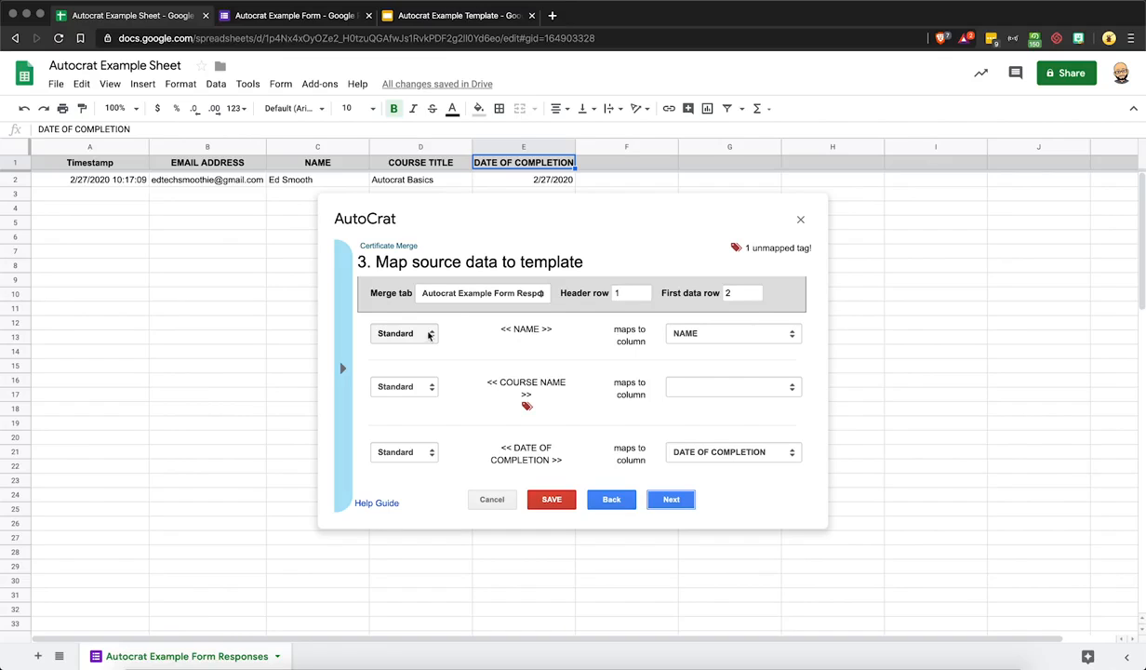
left_click_drag(500, 330, 554, 332)
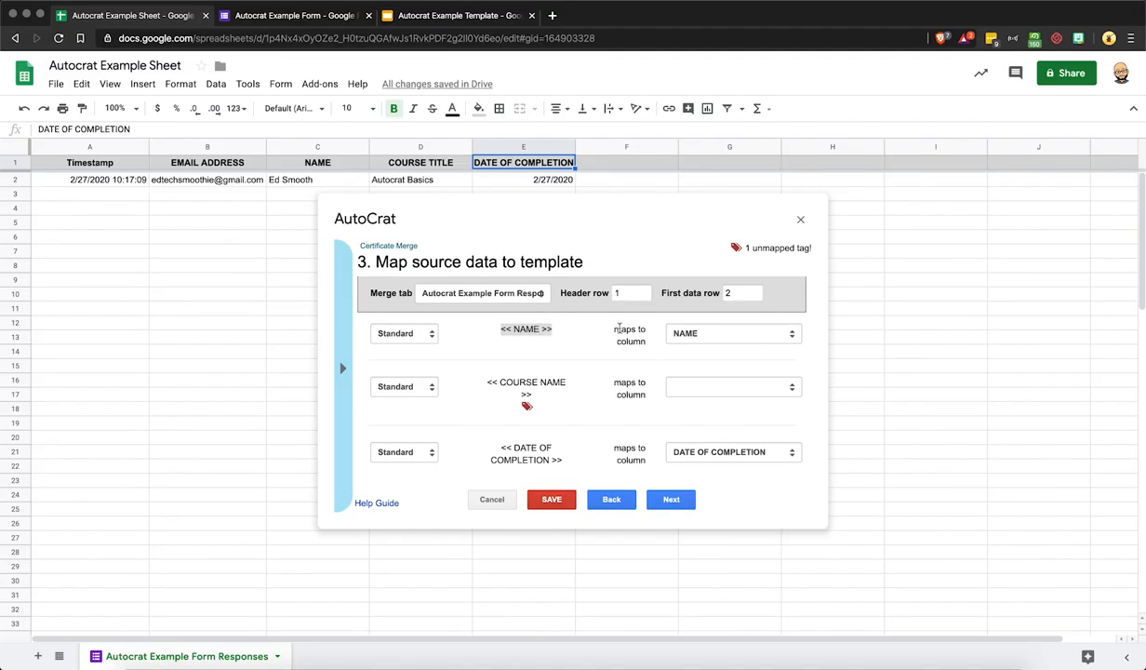
left_click(672, 333)
left_click(672, 333)
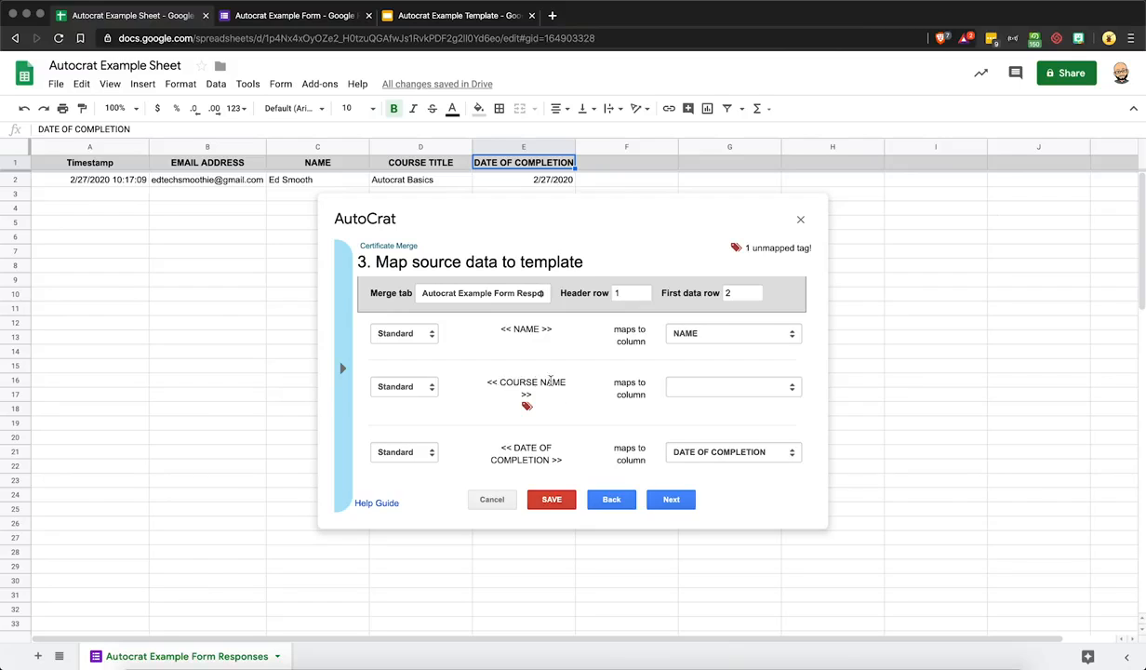
Map <<COURSE NAME>> to the COURSE TITLE column and continue to file settings
left_click(434, 18)
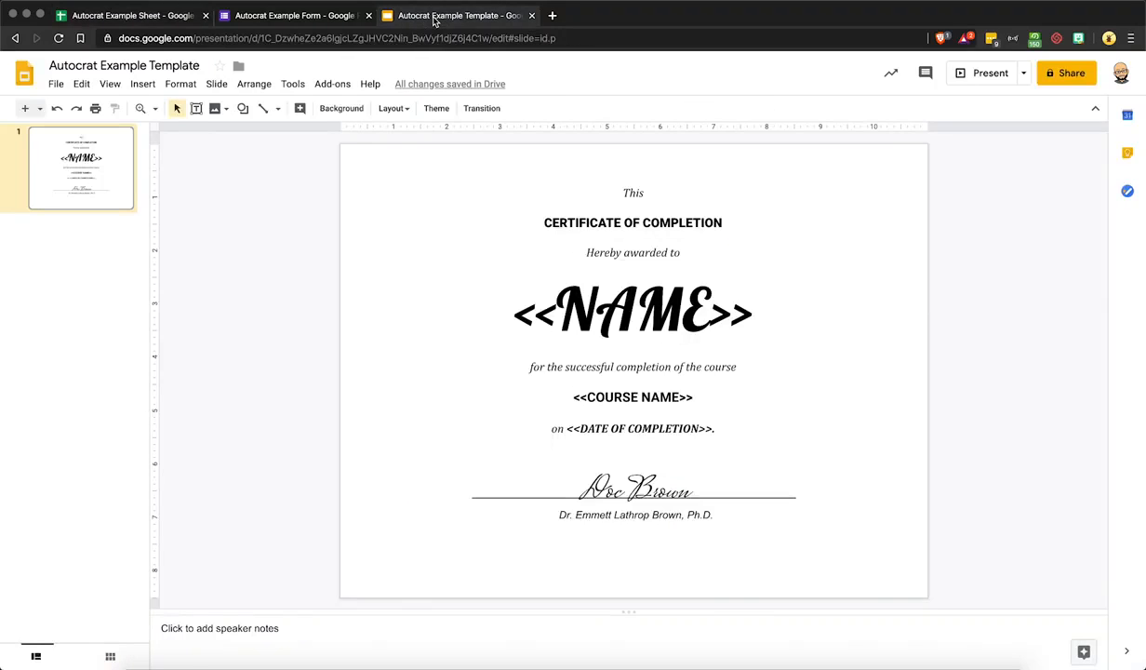
left_click(171, 17)
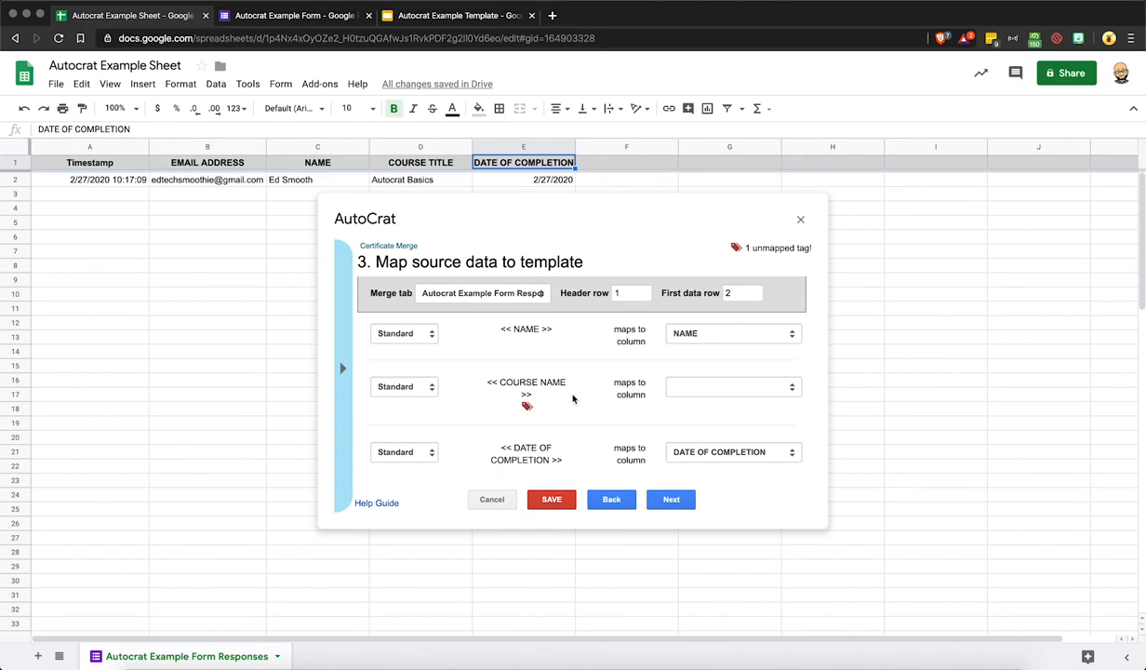
left_click(690, 387)
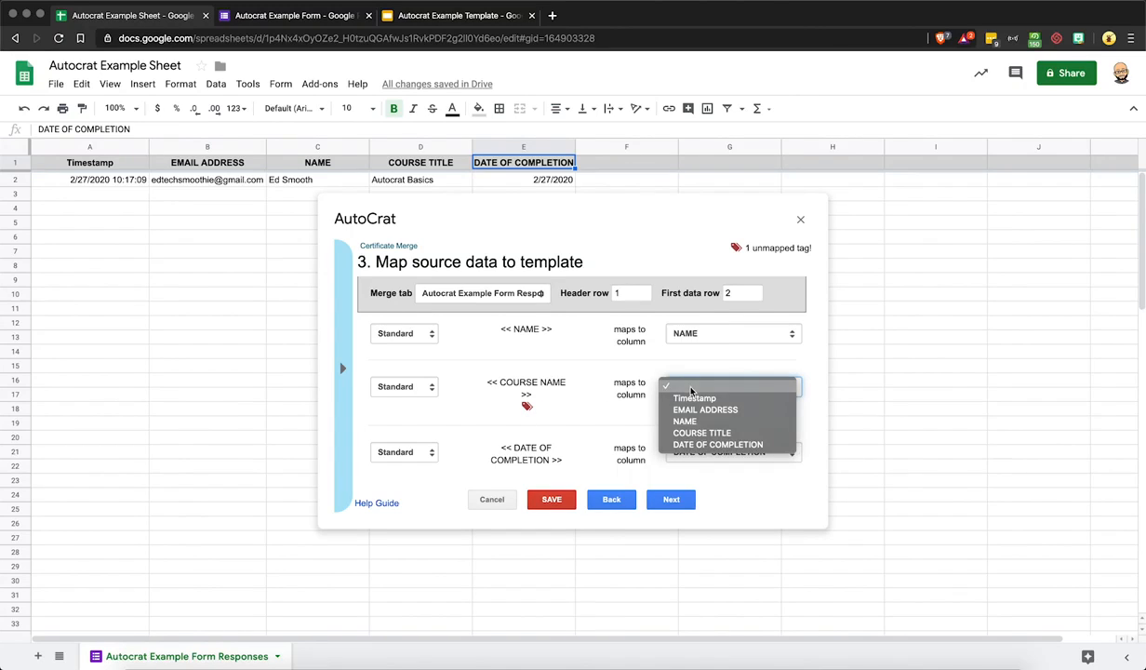
left_click(701, 435)
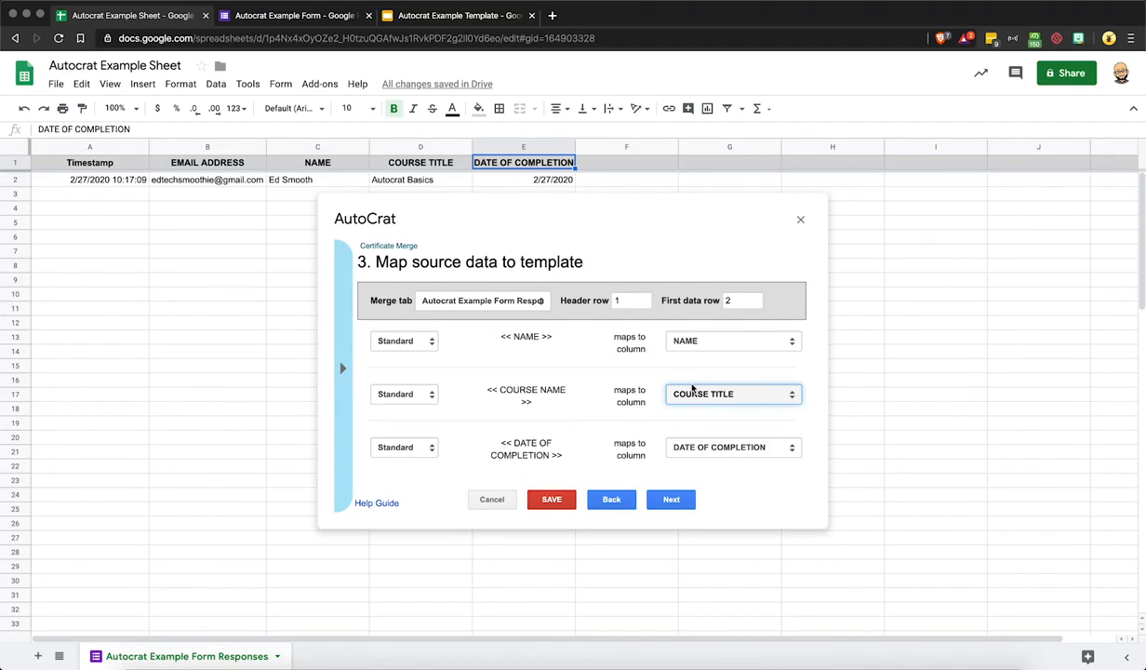
left_click(682, 505)
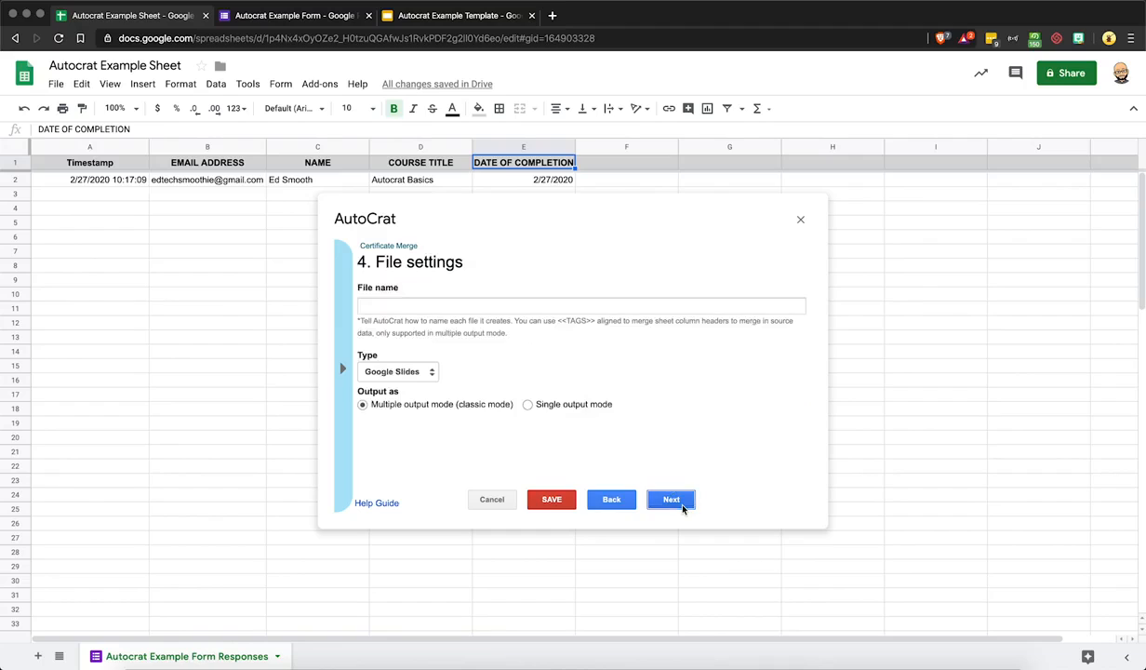
Enter 'Awards Certificate - <<NAME>> - <<COURSE TITLE>>' as the merged file name
left_click(451, 302)
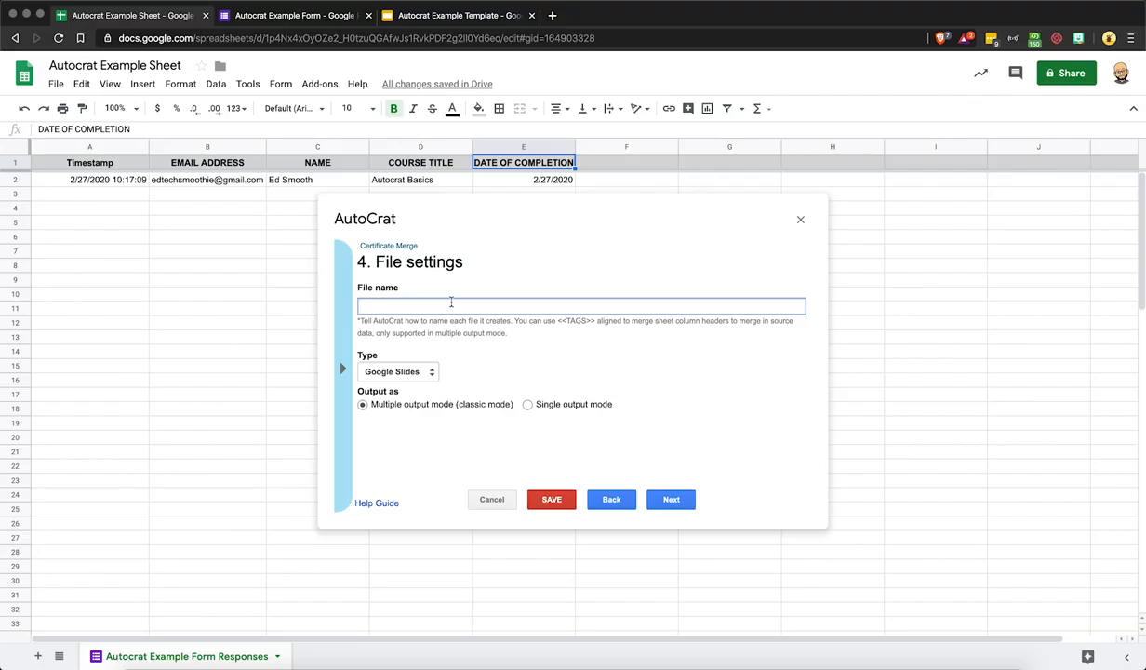
type("Awards Certificate")
left_click_drag(357, 320, 617, 331)
left_click(446, 305)
type("- <<NAME>> - <<COURSE TITLE>>")
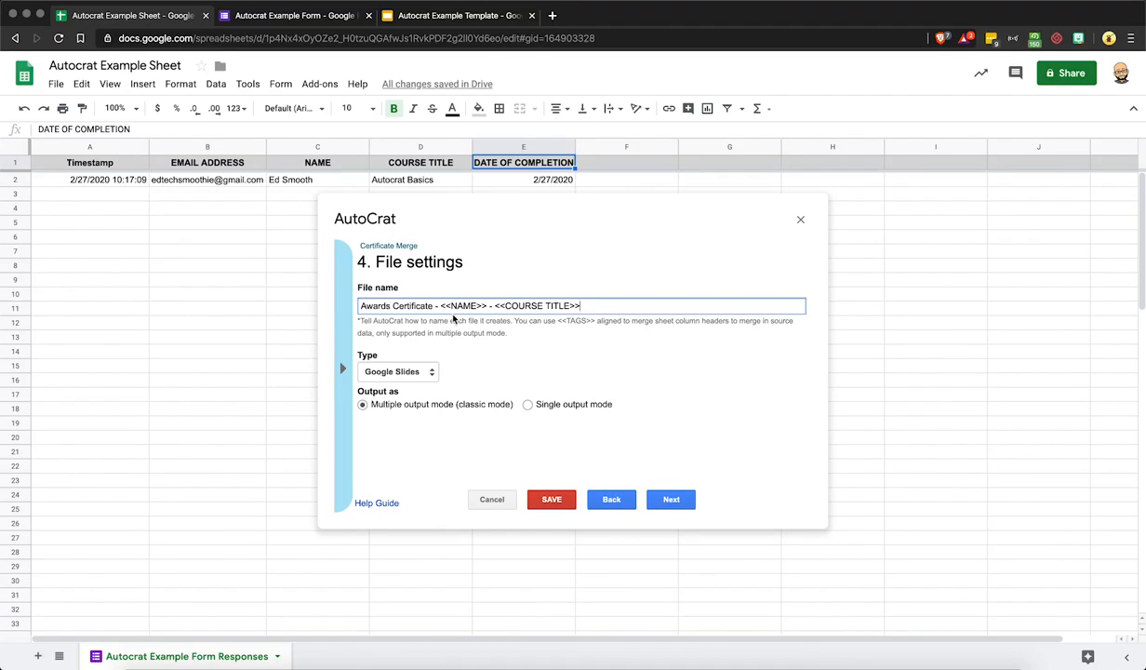
Set the output file type to PDF and continue to the destination folder step
left_click(426, 374)
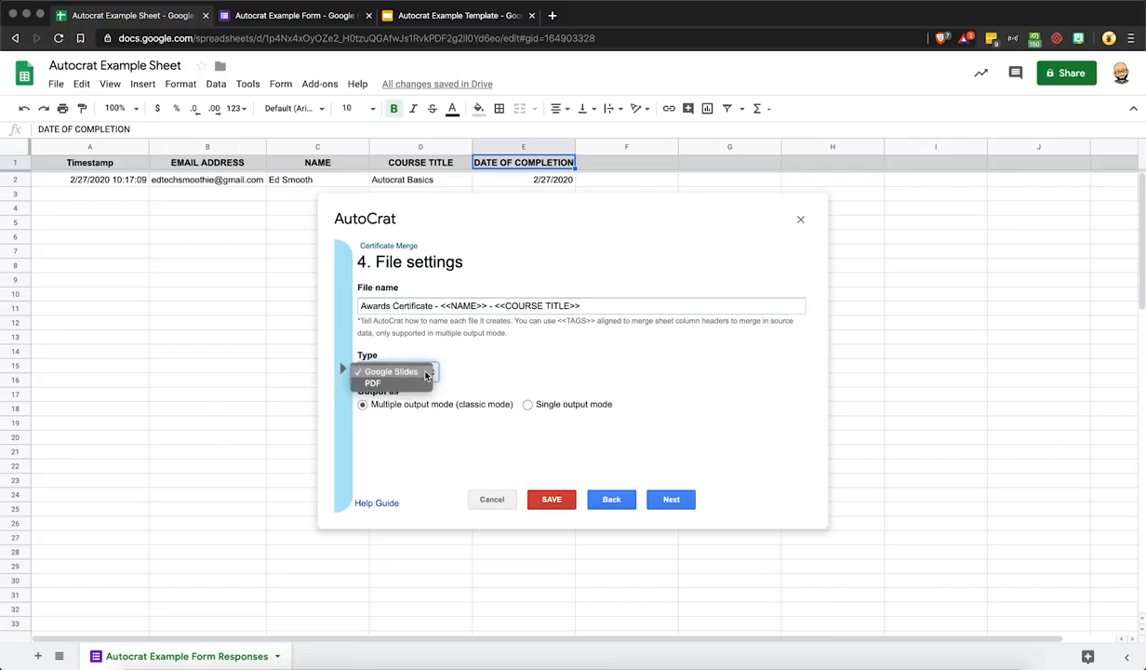
left_click(376, 382)
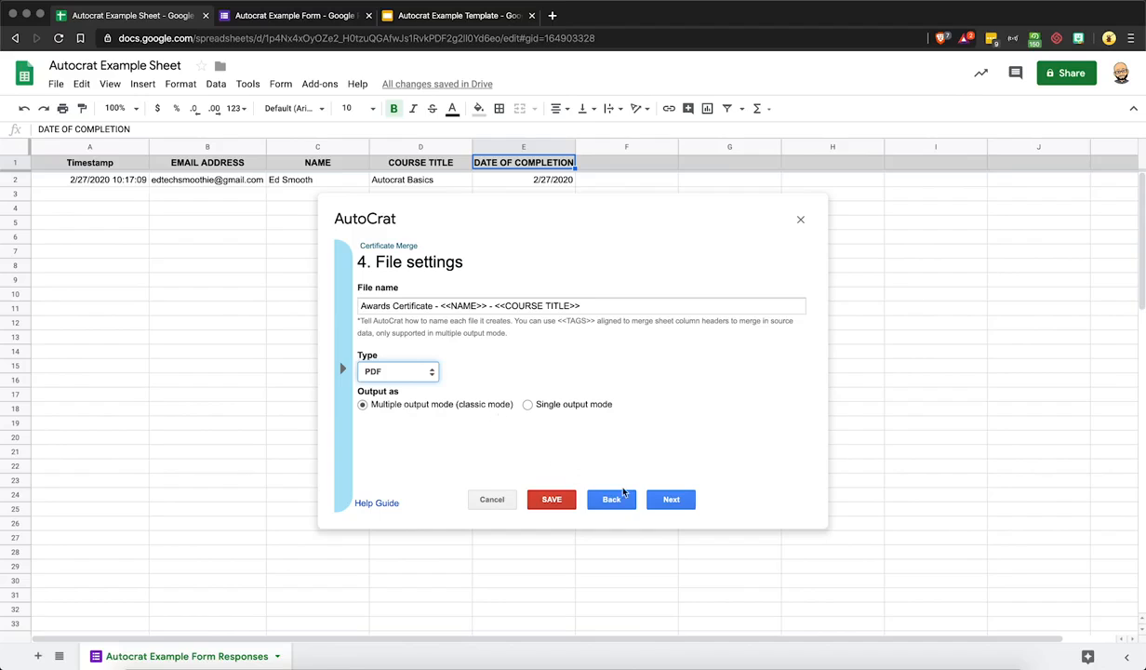
left_click(678, 500)
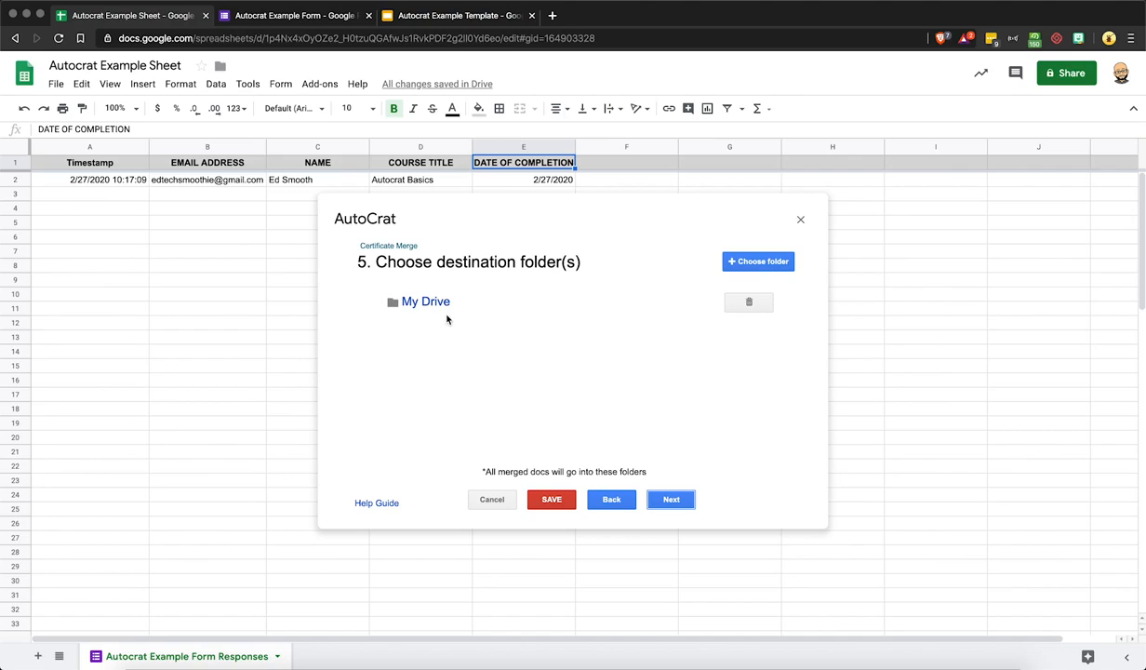
Advance past the My Drive destination, dynamic folder reference and merge condition steps
left_click(672, 499)
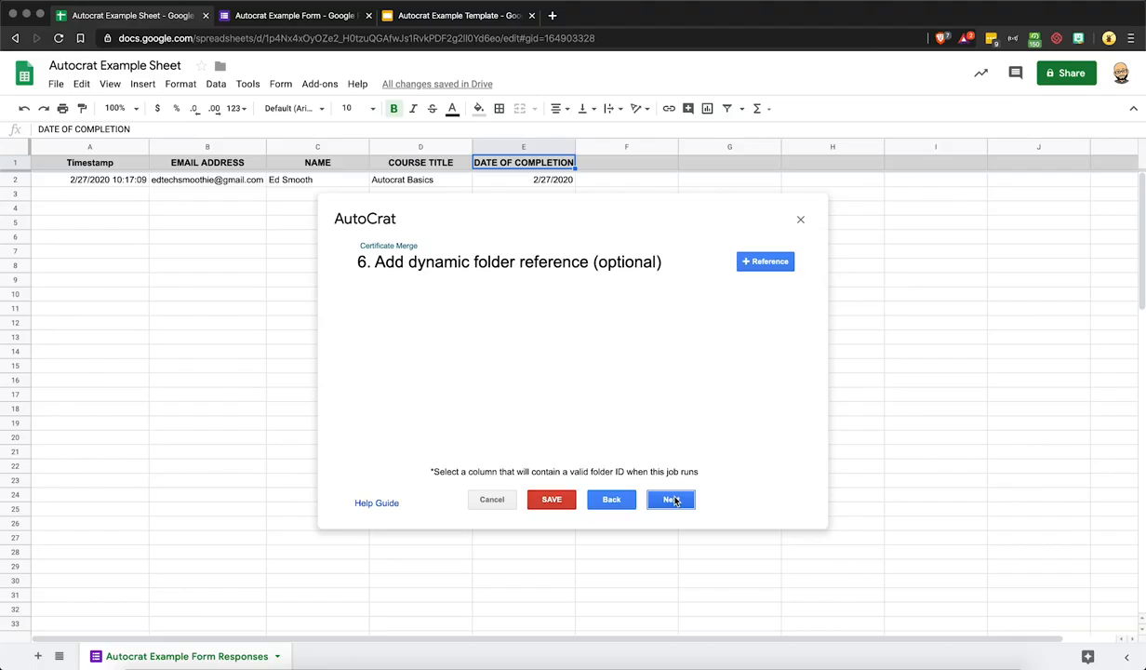
left_click(673, 501)
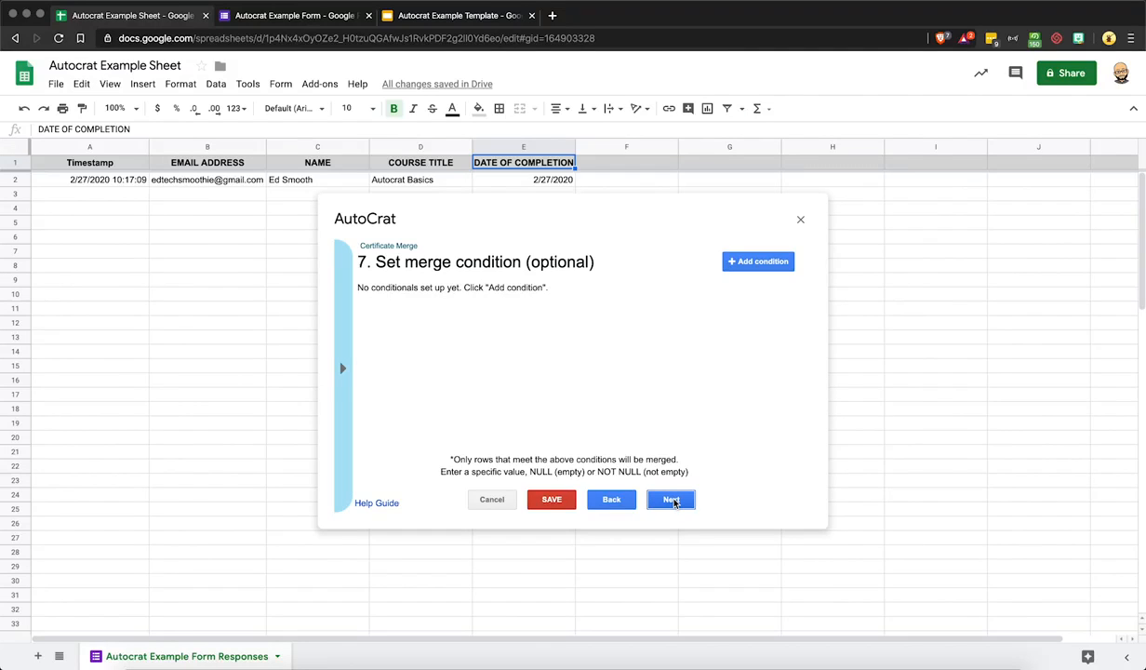
left_click(672, 500)
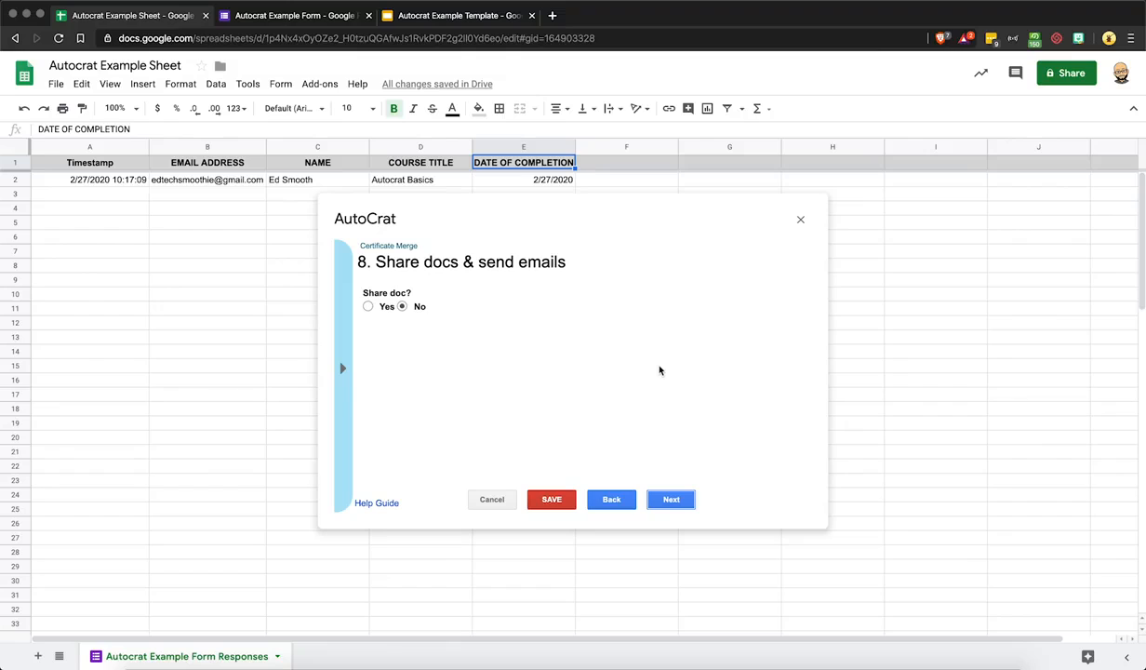
Set Share doc to Yes, re-sharing to No, and send from no-reply to Yes
left_click(369, 307)
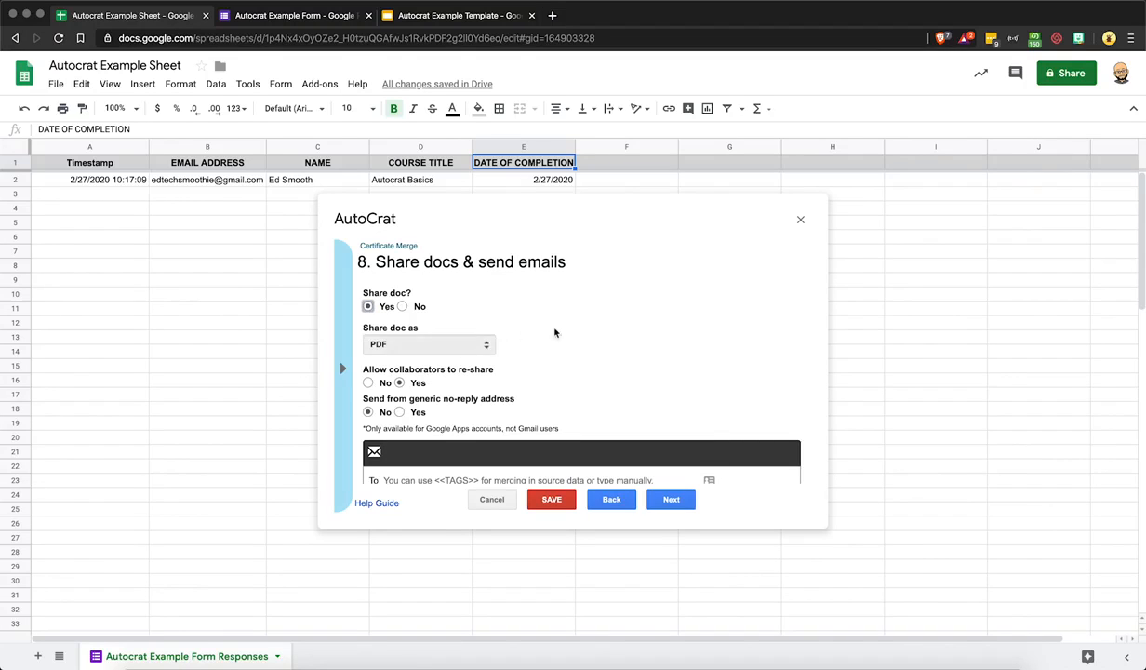
scroll(576, 332, "down", 1)
scroll(592, 333, "down", 4)
scroll(591, 333, "up", 2)
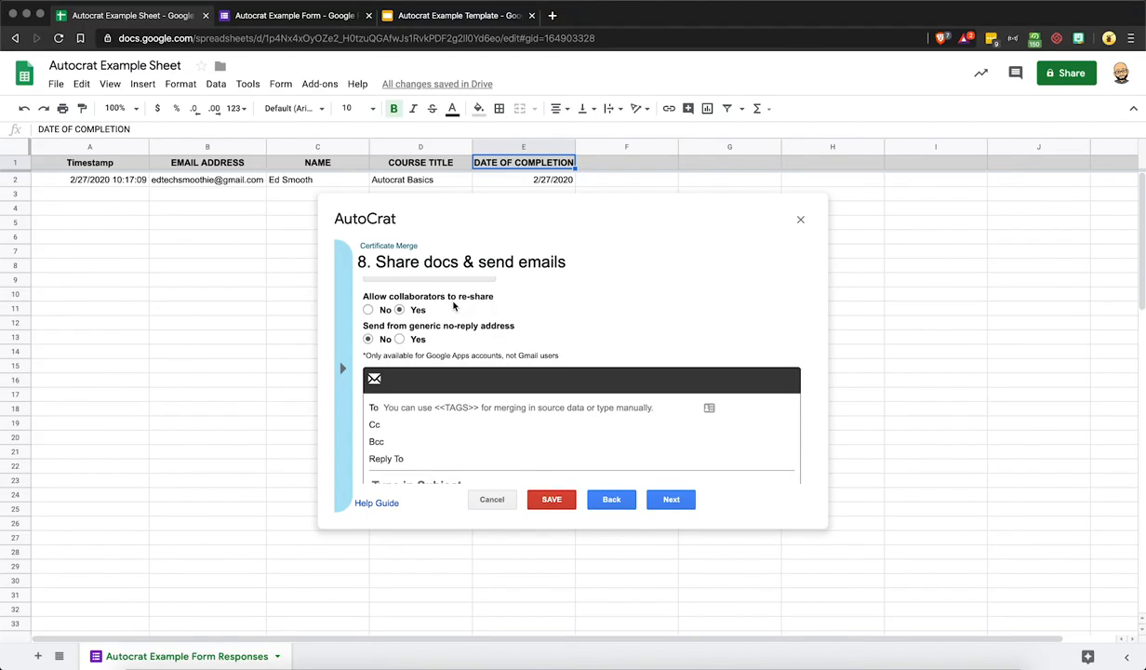
left_click(368, 309)
scroll(464, 315, "down", 1)
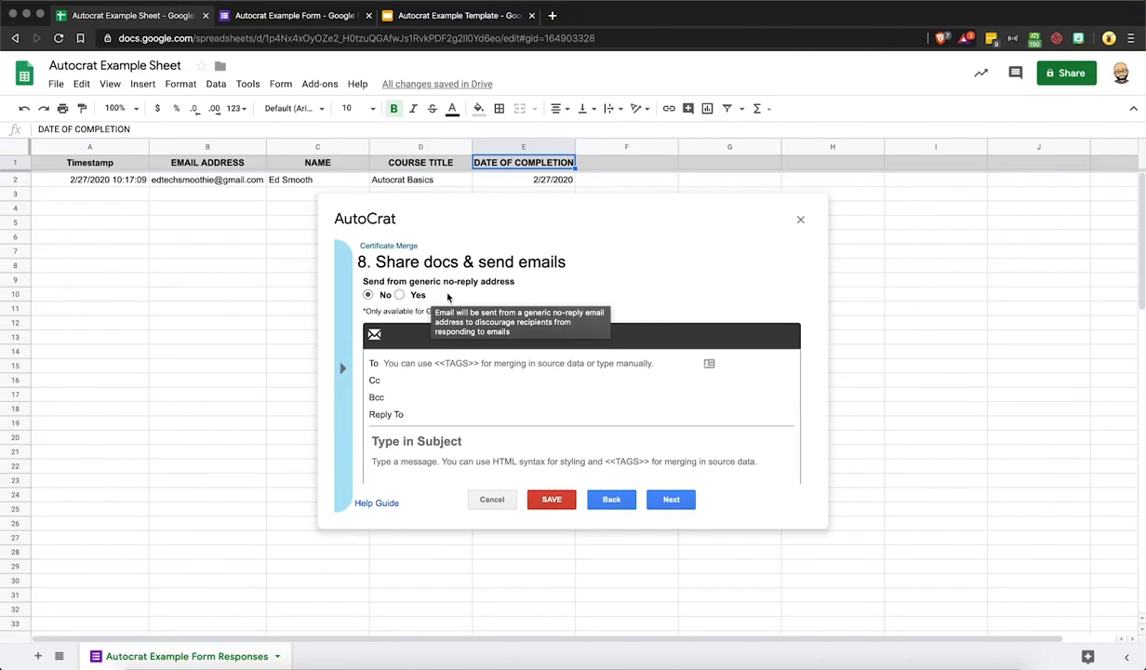
left_click(399, 295)
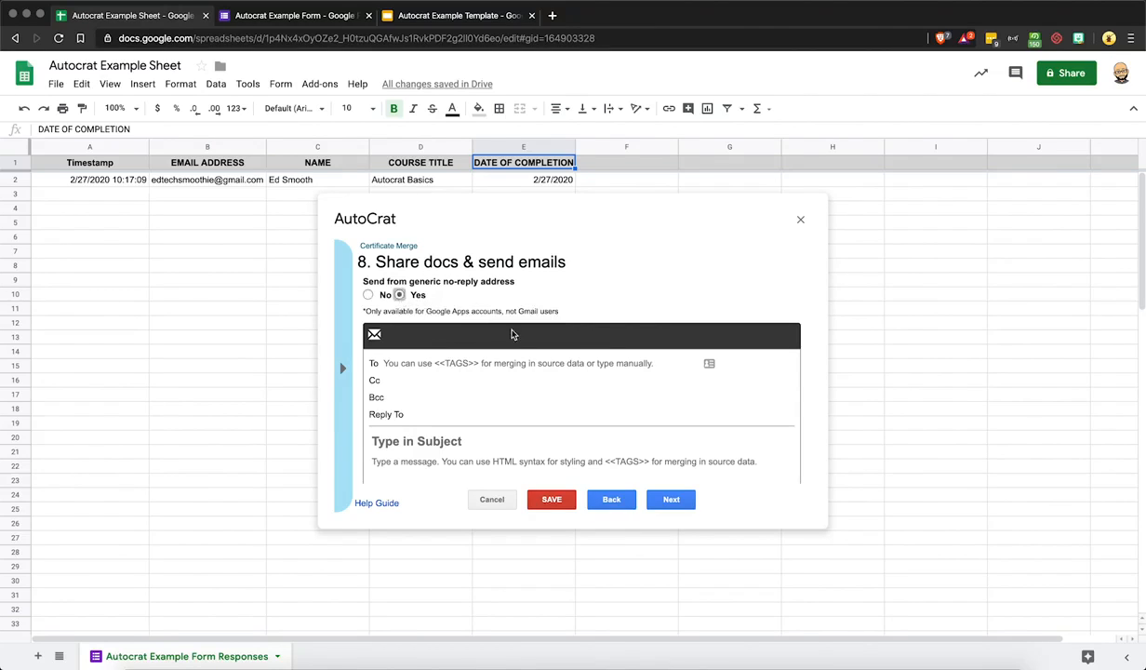
scroll(524, 372, "down", 3)
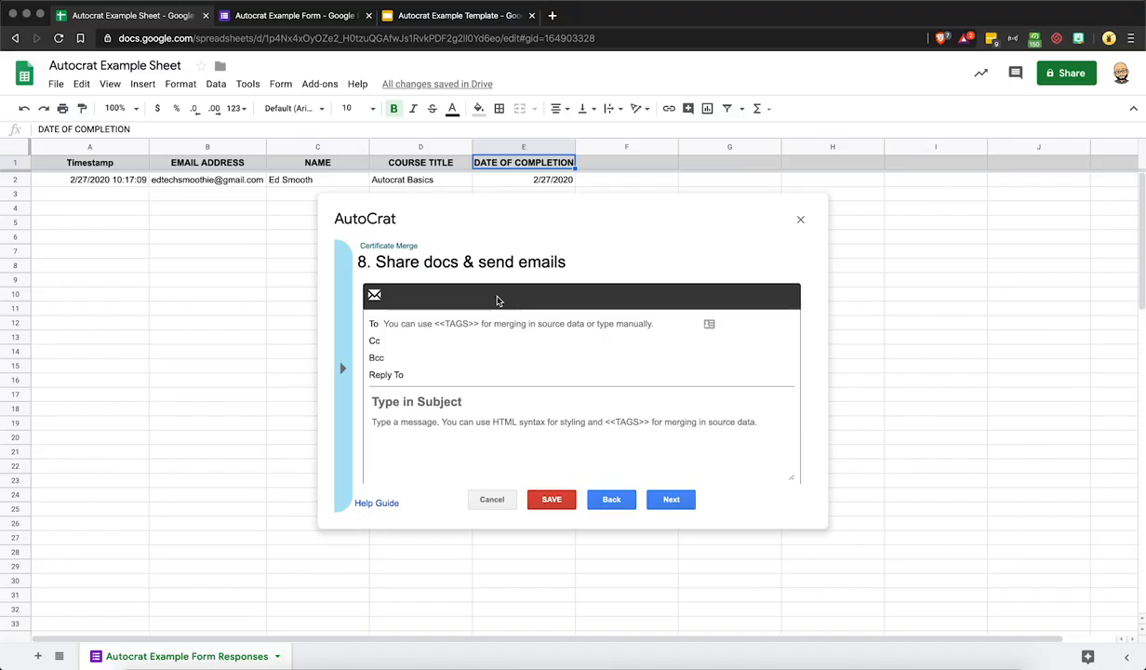
Enter <<EMAIL ADDRESS>> as the email's To recipient
left_click(454, 322)
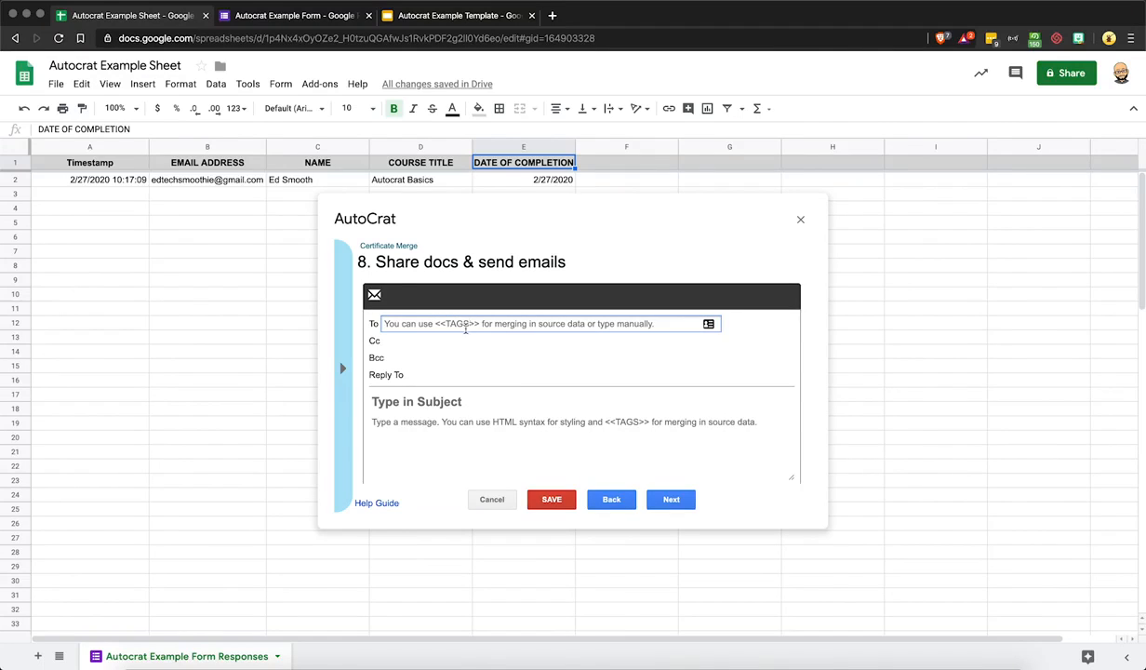
left_click(379, 323)
type("<<EMAIL ")
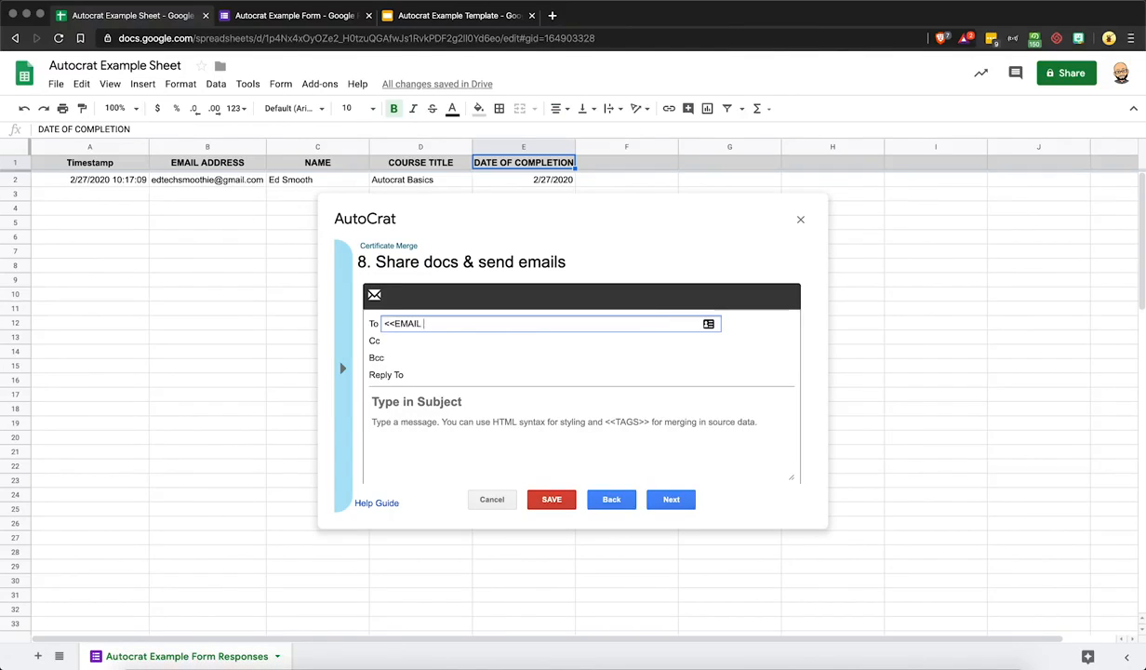
type("ADDRESS>>")
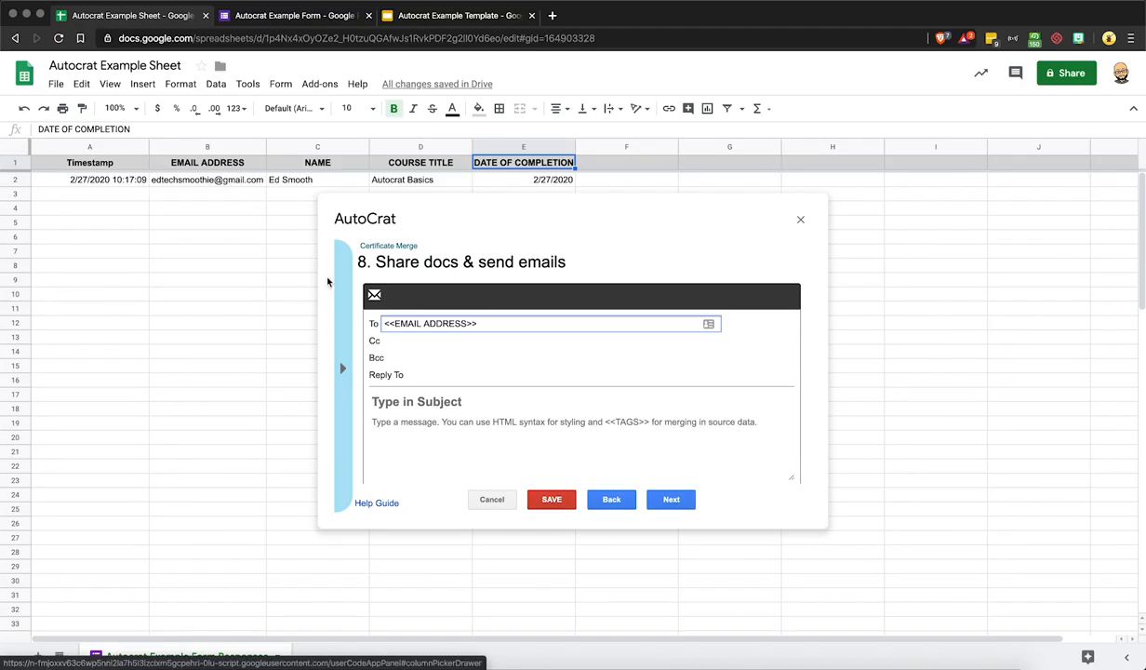
left_click(426, 375)
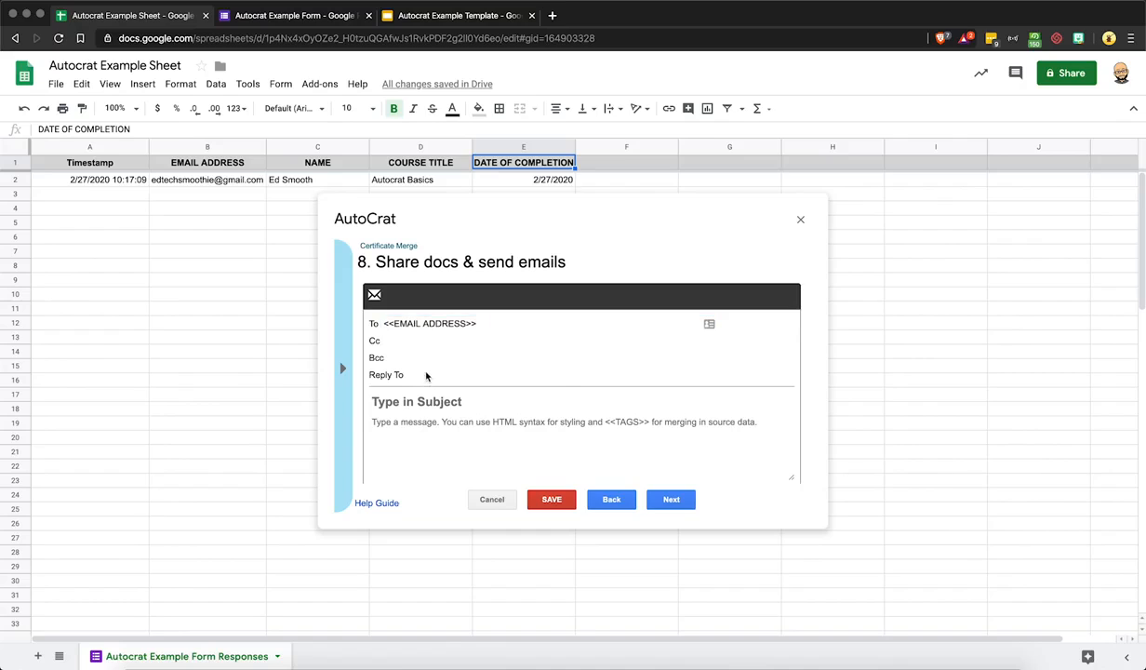
Enter subject 'Here's your certificate!' and a congratulations message using <<NAME>> and <<COURSE TITLE>>, signed 'Cheers!'
left_click(414, 402)
type("H")
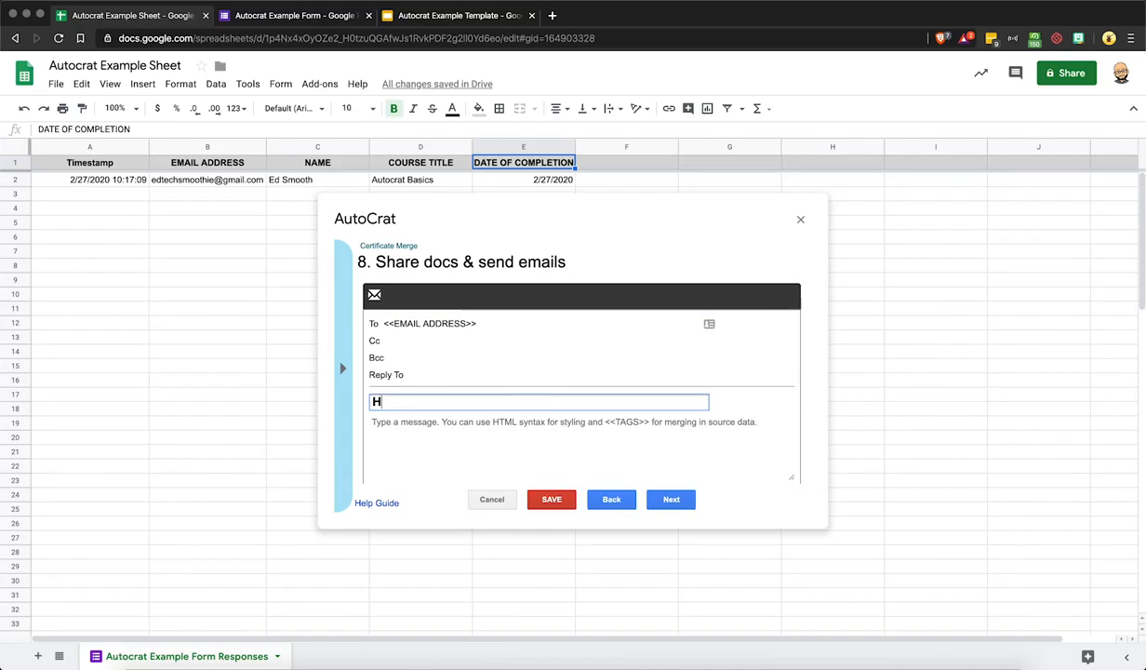
type("ere's your s")
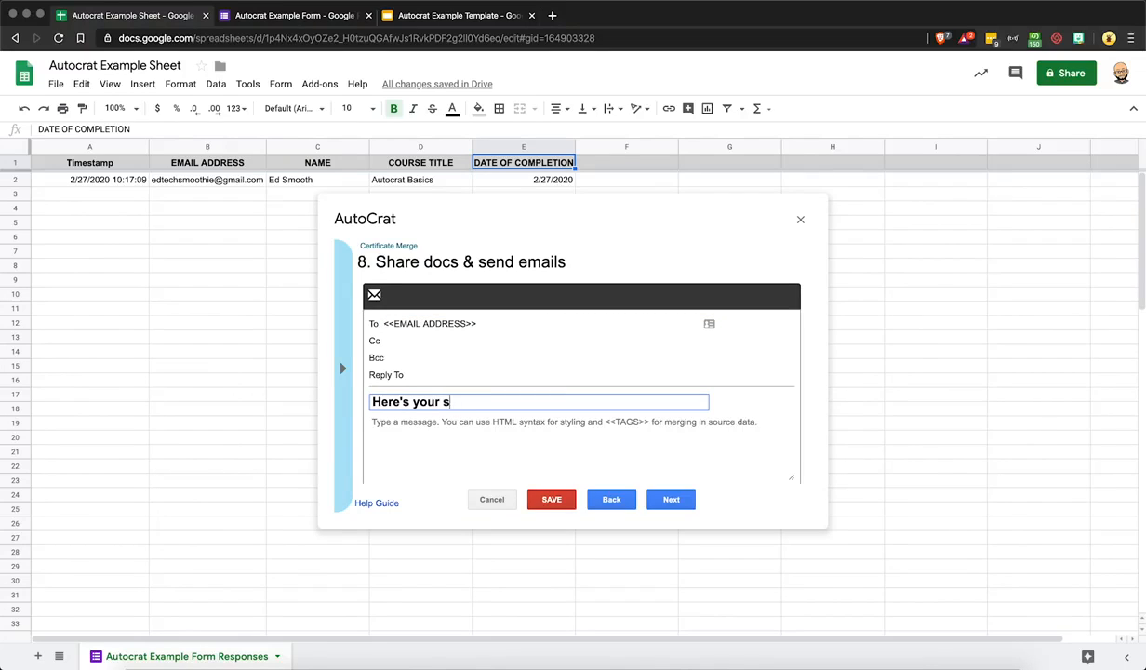
key("BackSpace")
type("certificate!")
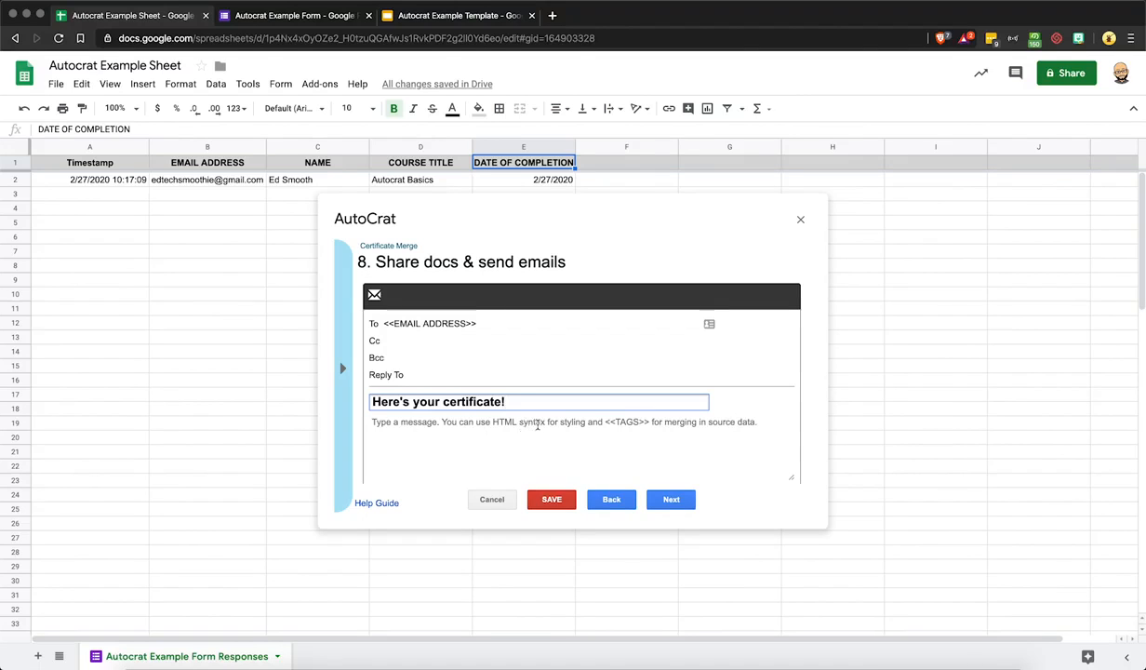
left_click(537, 423)
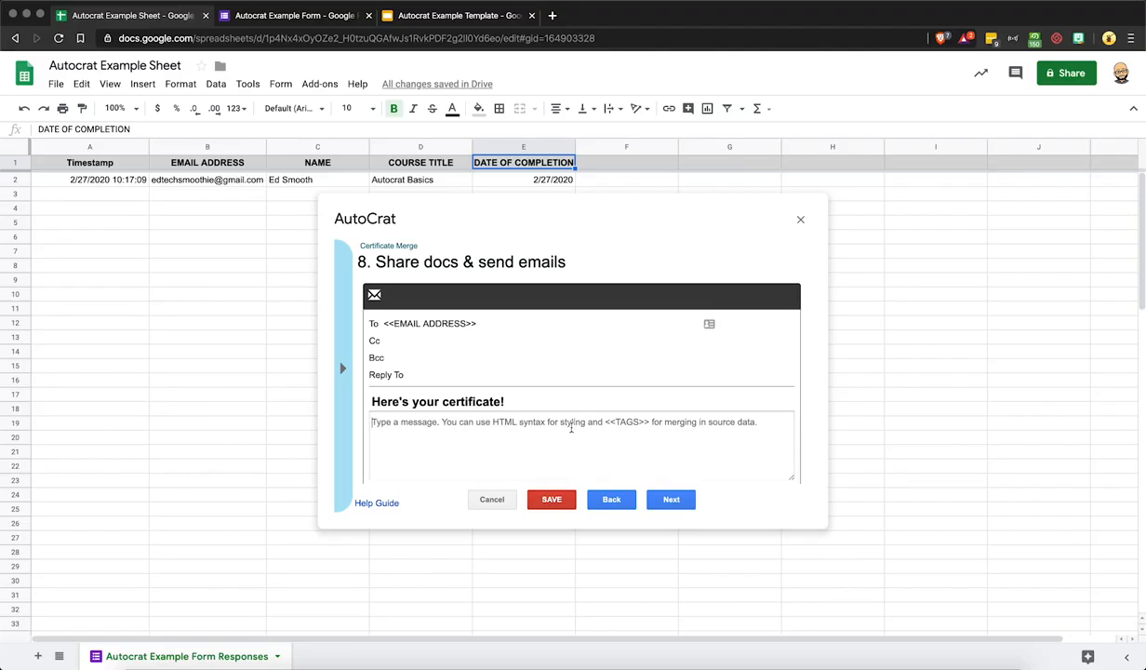
type("Hello,")
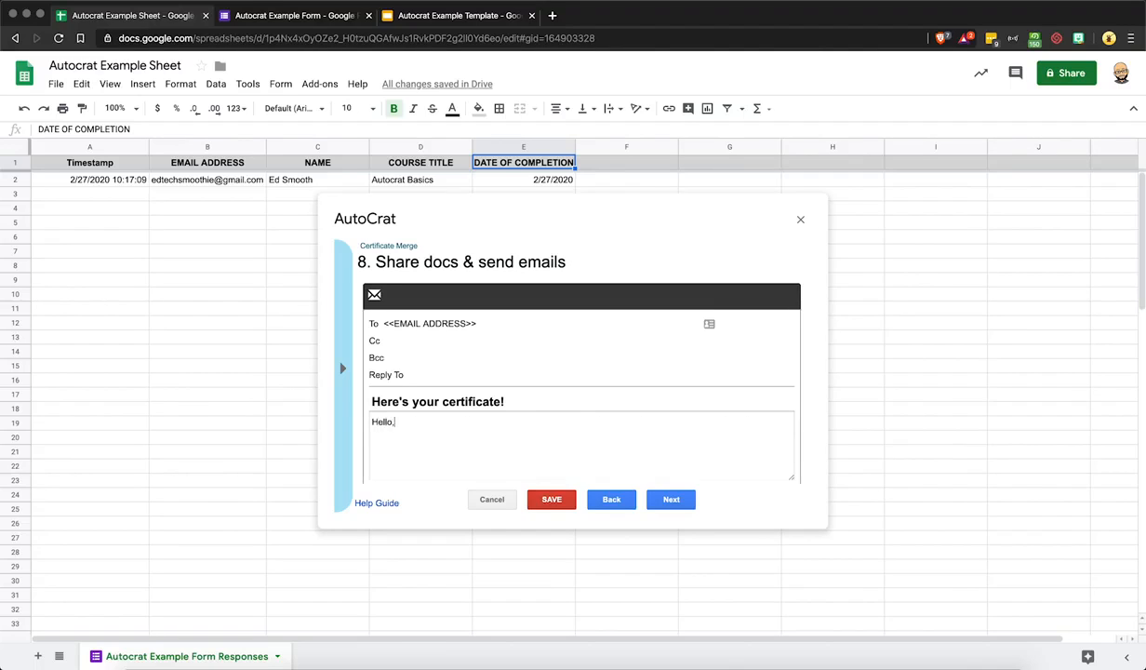
type("NAME")
type(">>! Contrag")
type("gratulation")
type("s on ")
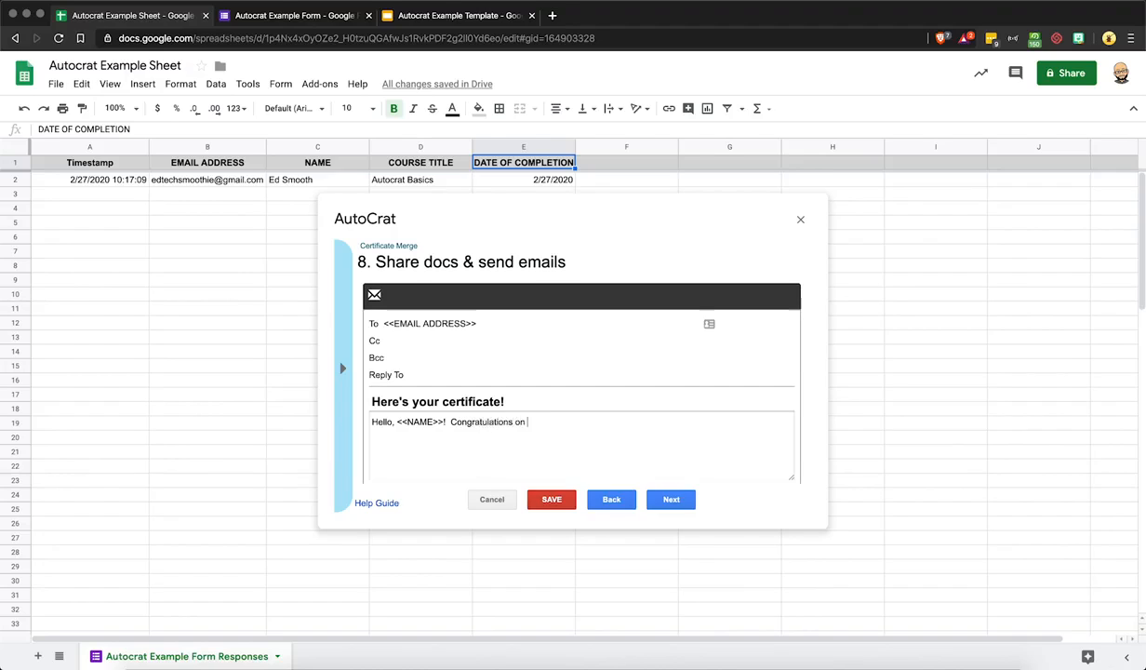
type("completing the course")
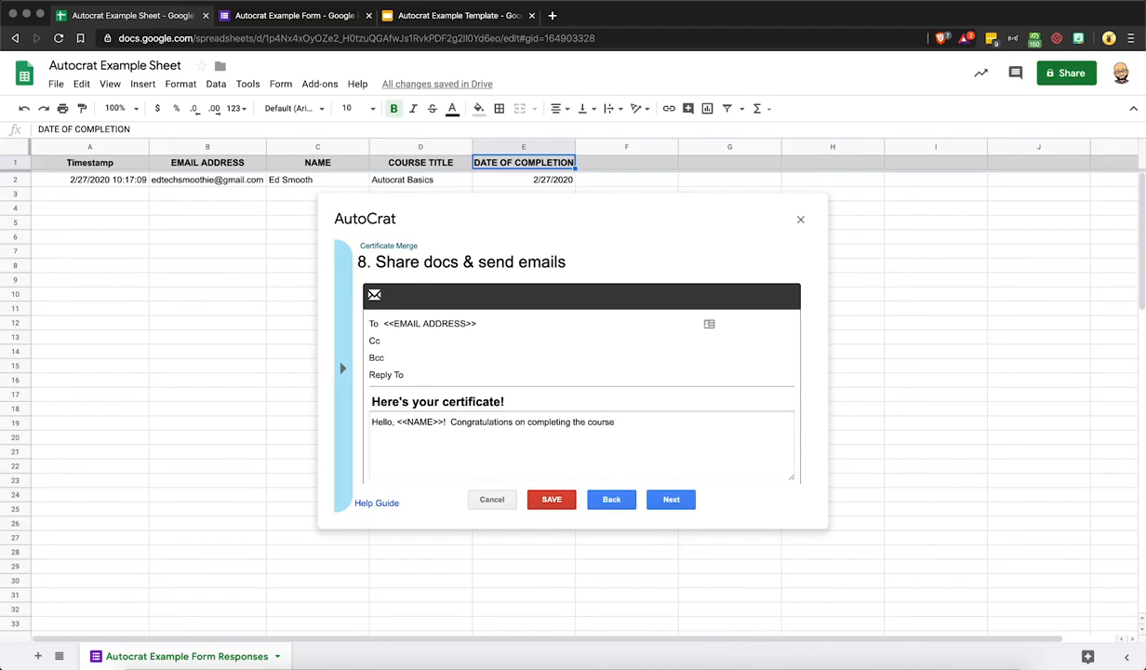
type(" <<COURSE TITLE>>!  You will find your c")
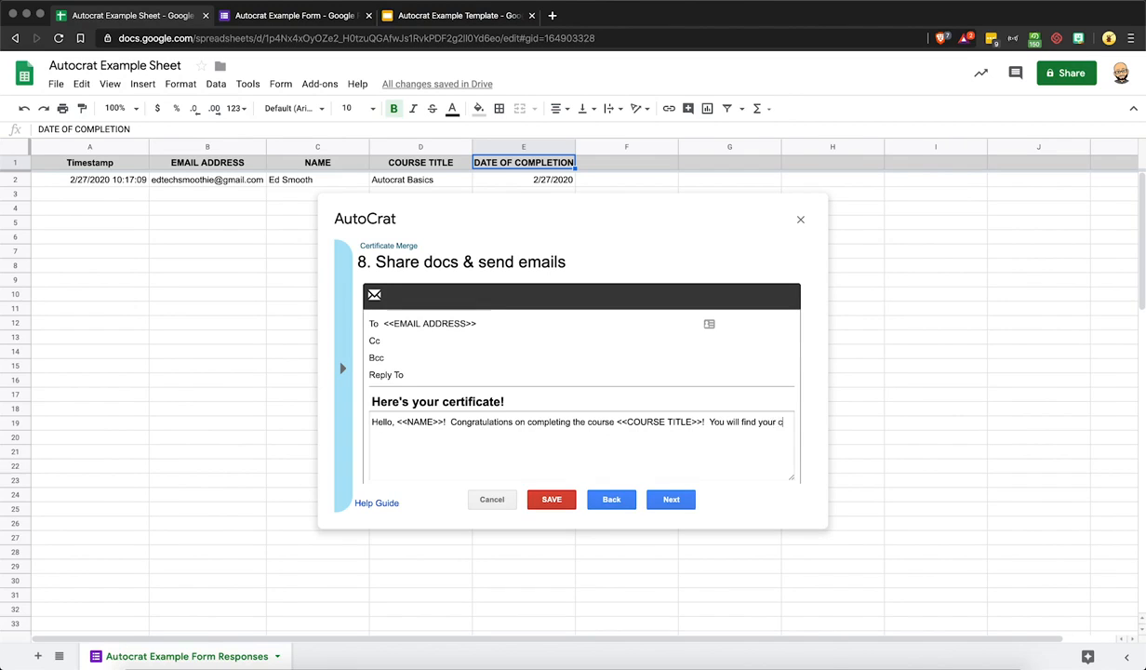
type("ertificate of compl")
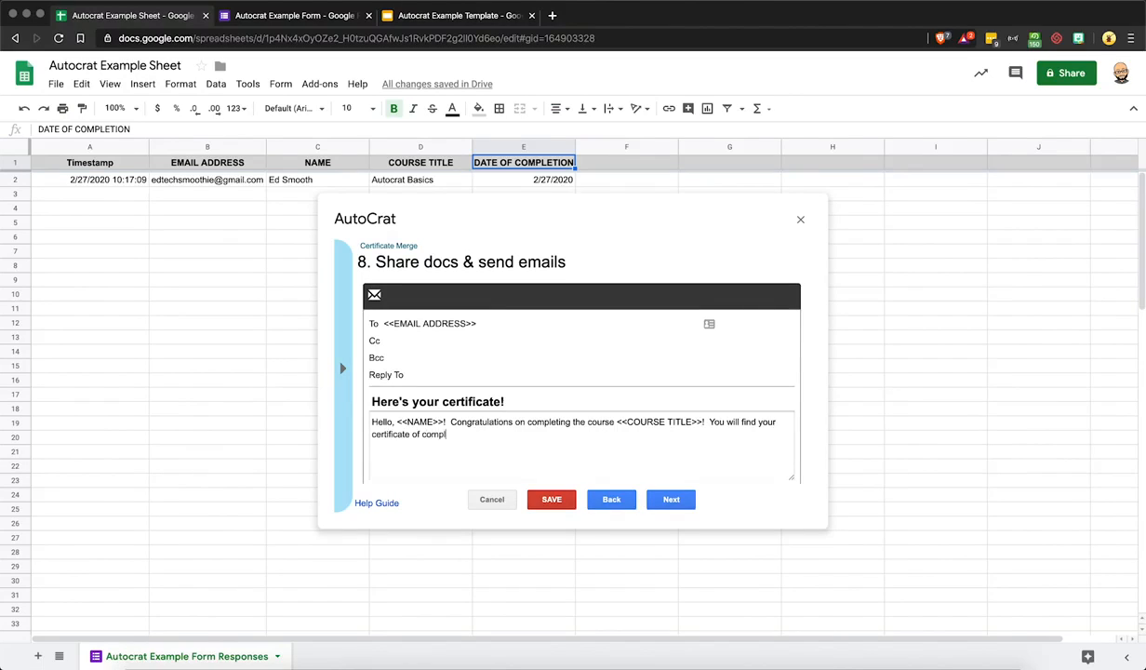
type("etion attached!")
key("Return")
type("Cheers!")
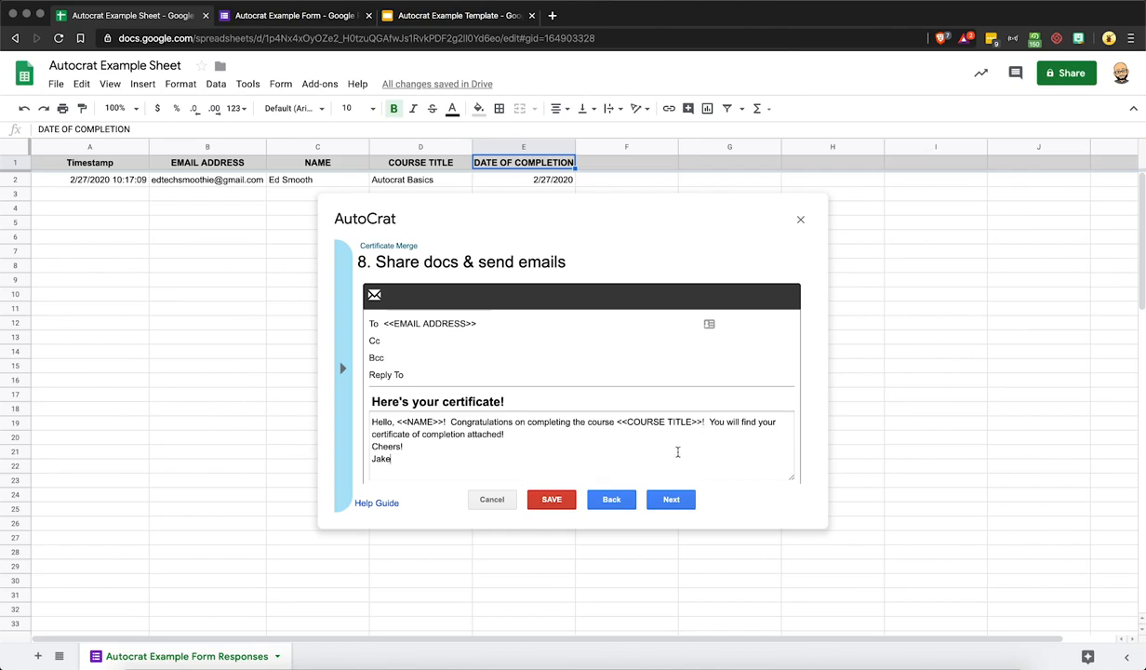
left_click(662, 502)
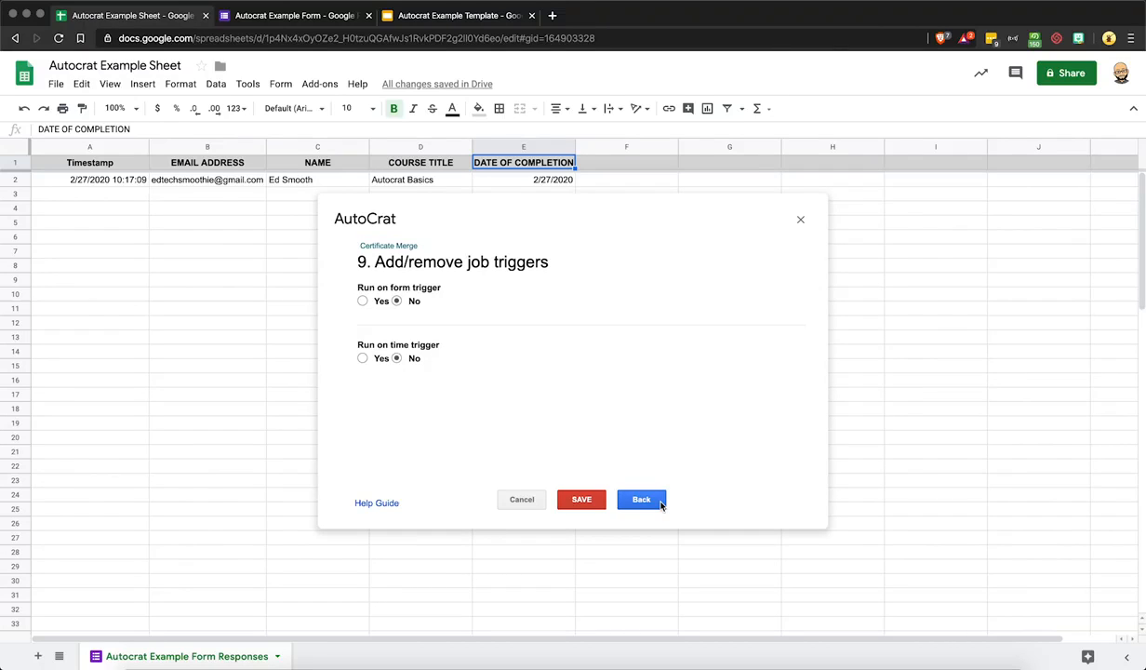
Save the Certificate Merge job with both triggers set to No, and close AutoCrat
left_click(590, 503)
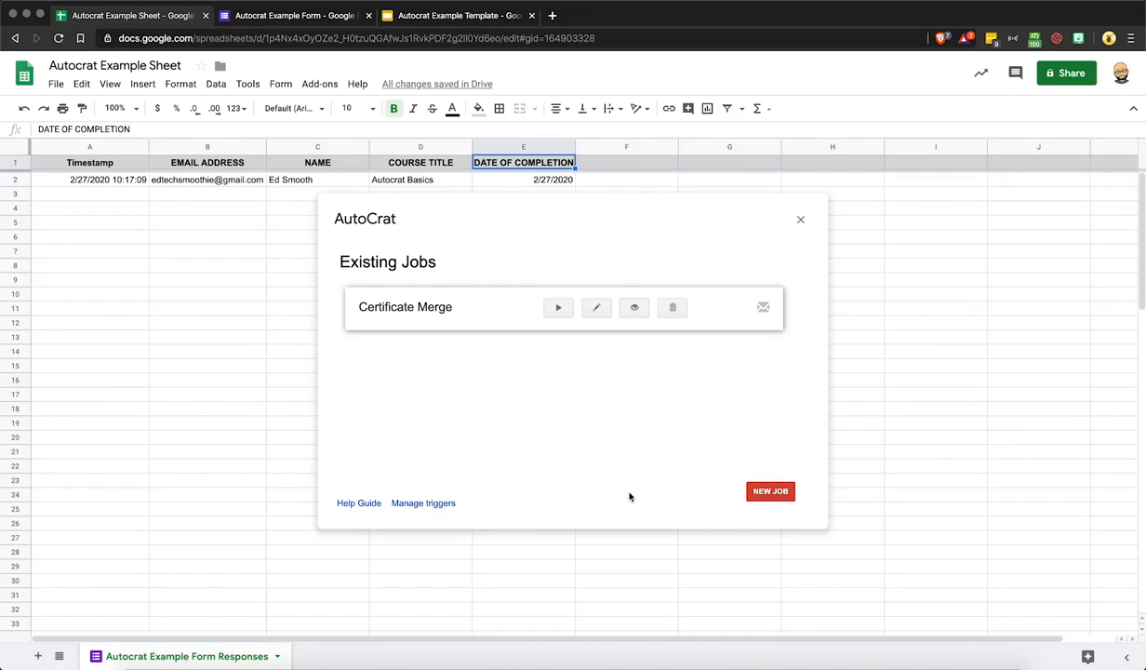
left_click(800, 220)
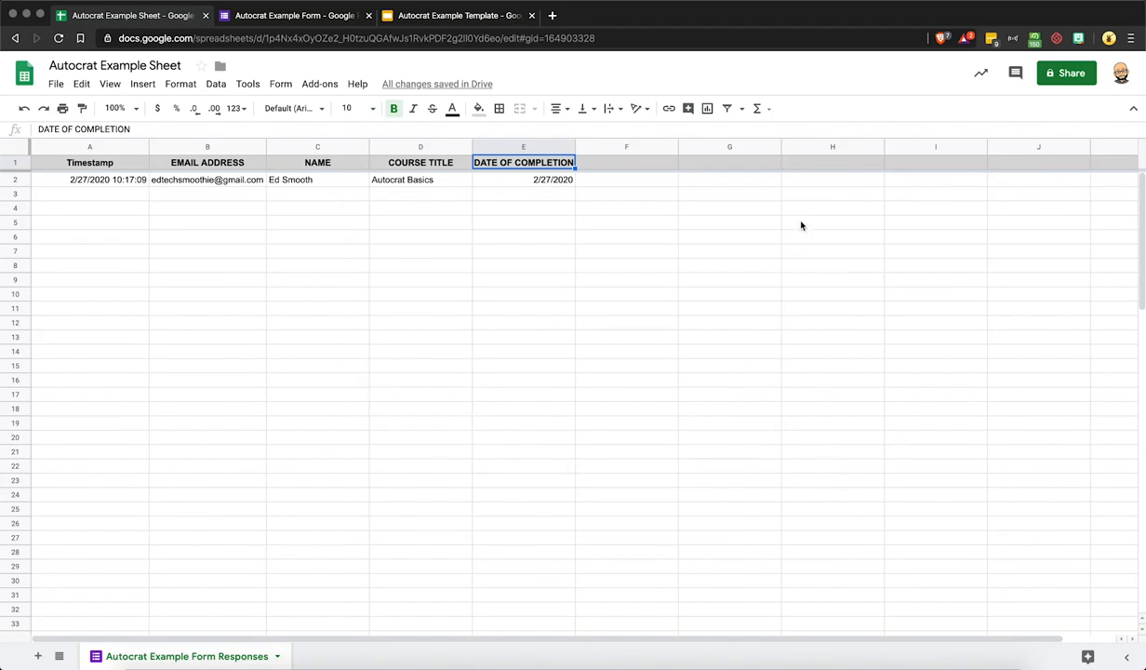
Relaunch the Autocrat add-on to show its Existing Jobs list with Certificate Merge
left_click(418, 247)
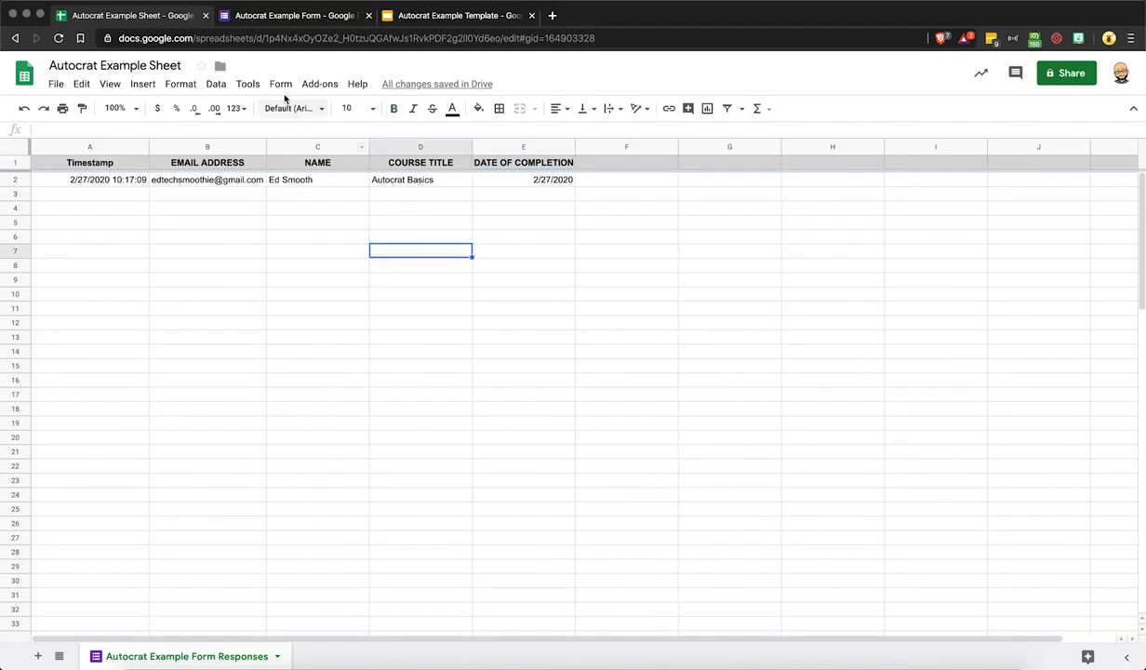
left_click(312, 85)
mouse_move(335, 164)
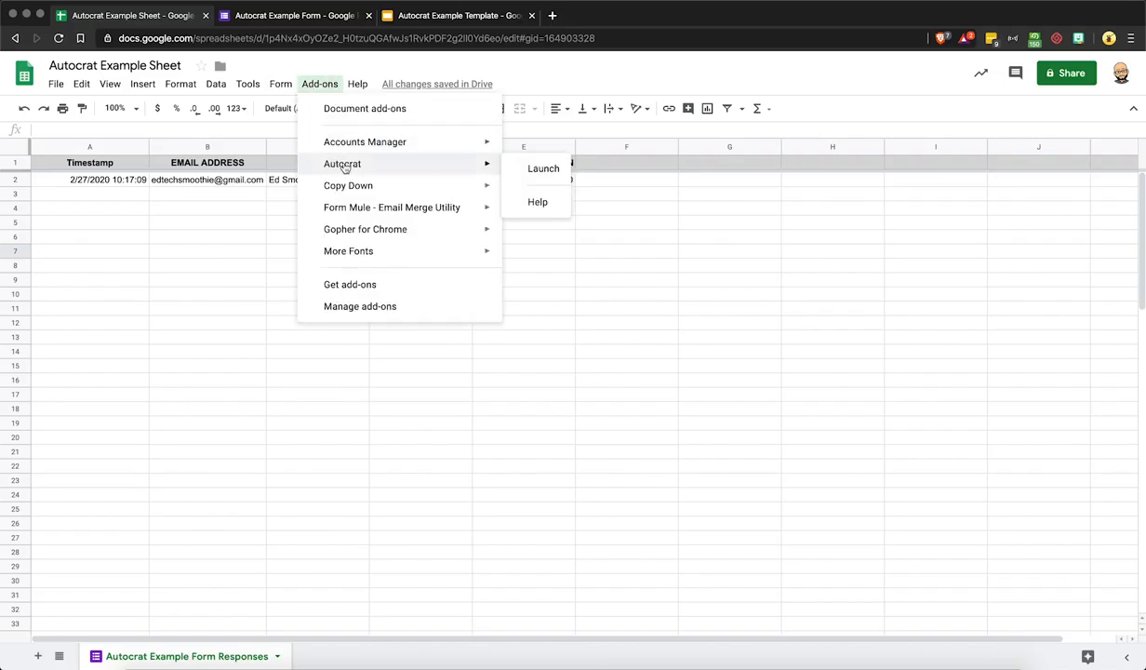
left_click(530, 169)
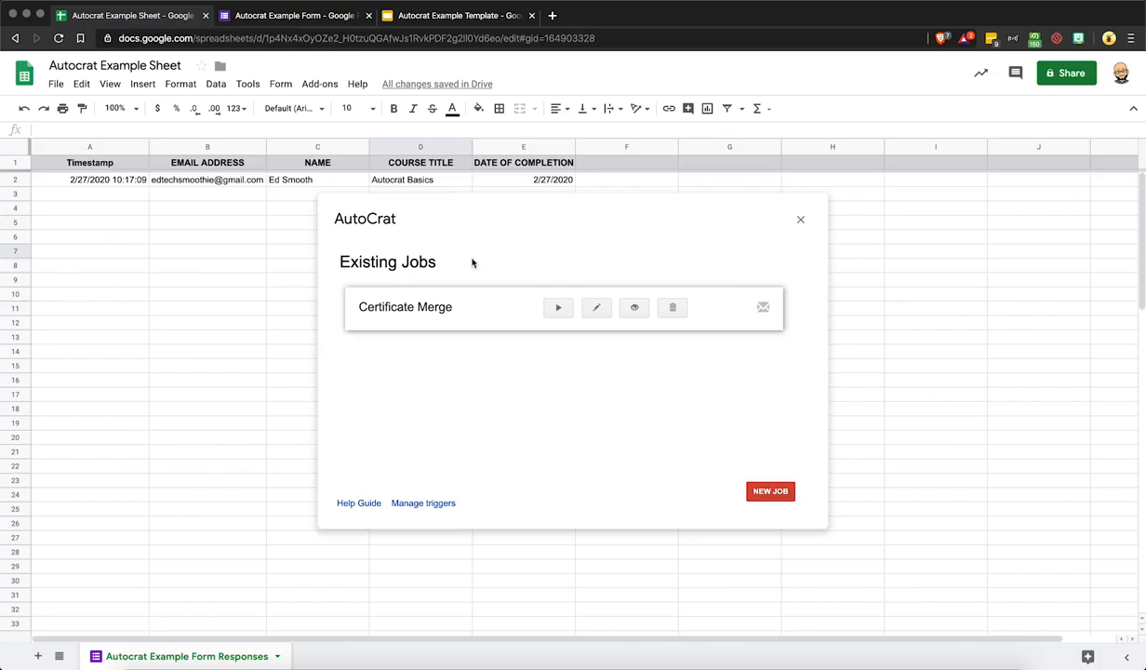
Run Certificate Merge to merge row 2 into a certificate with doc ID, link and status
left_click(555, 309)
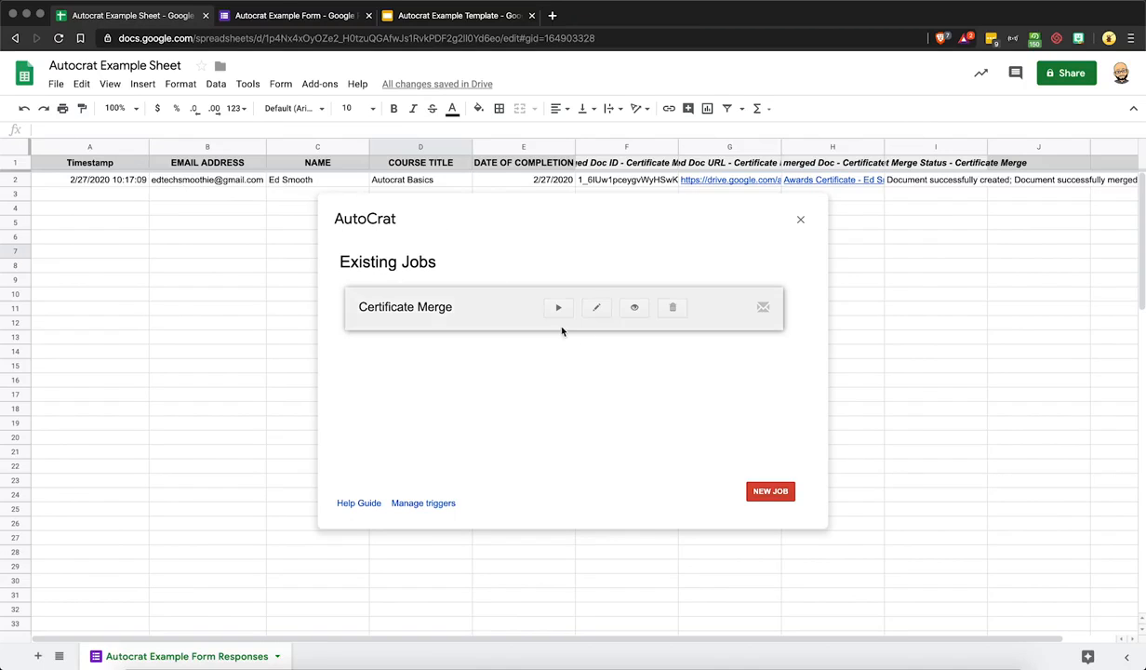
Confirm the 'Here's your certificate!' email arrived with its certificate PDF attachment
left_click(889, 655)
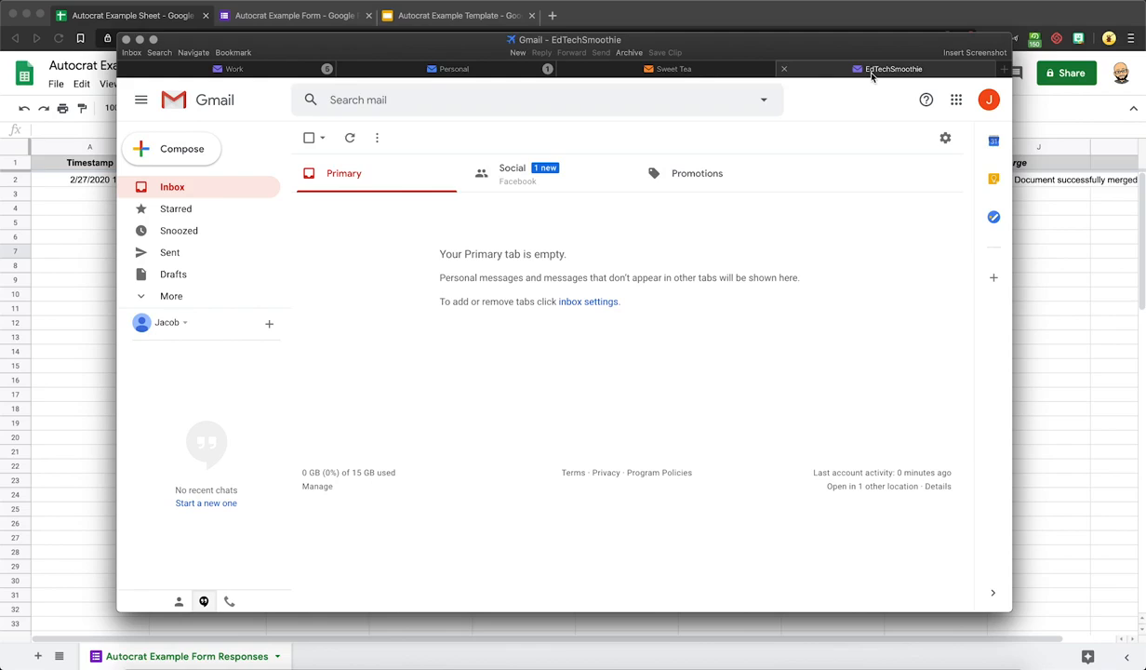
left_click(349, 138)
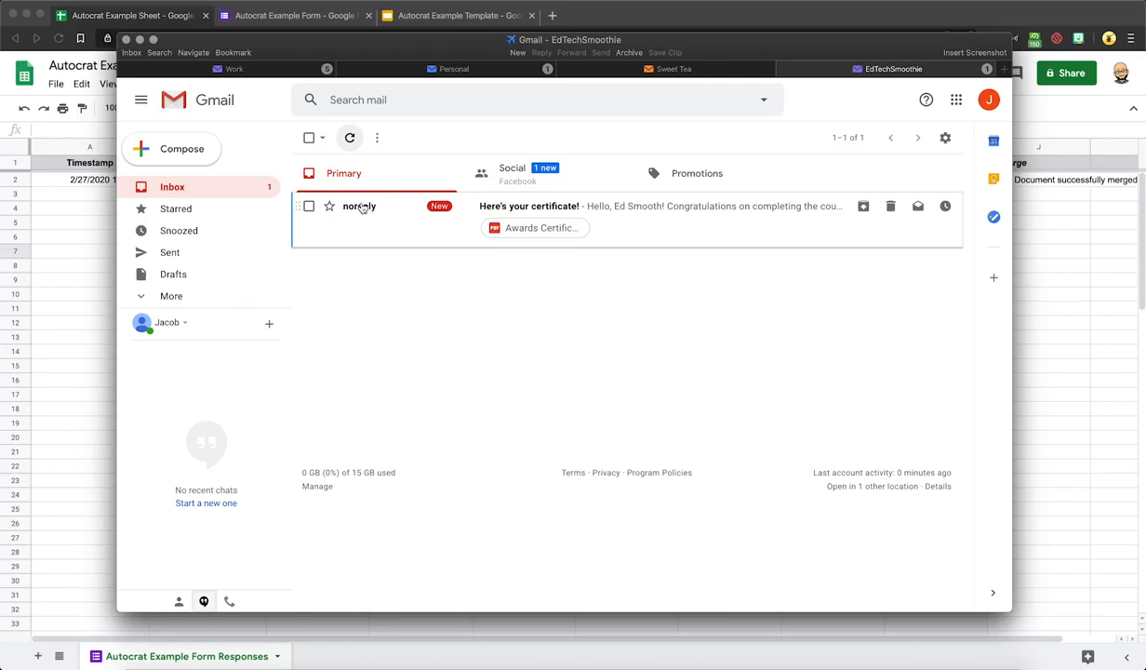
left_click(606, 211)
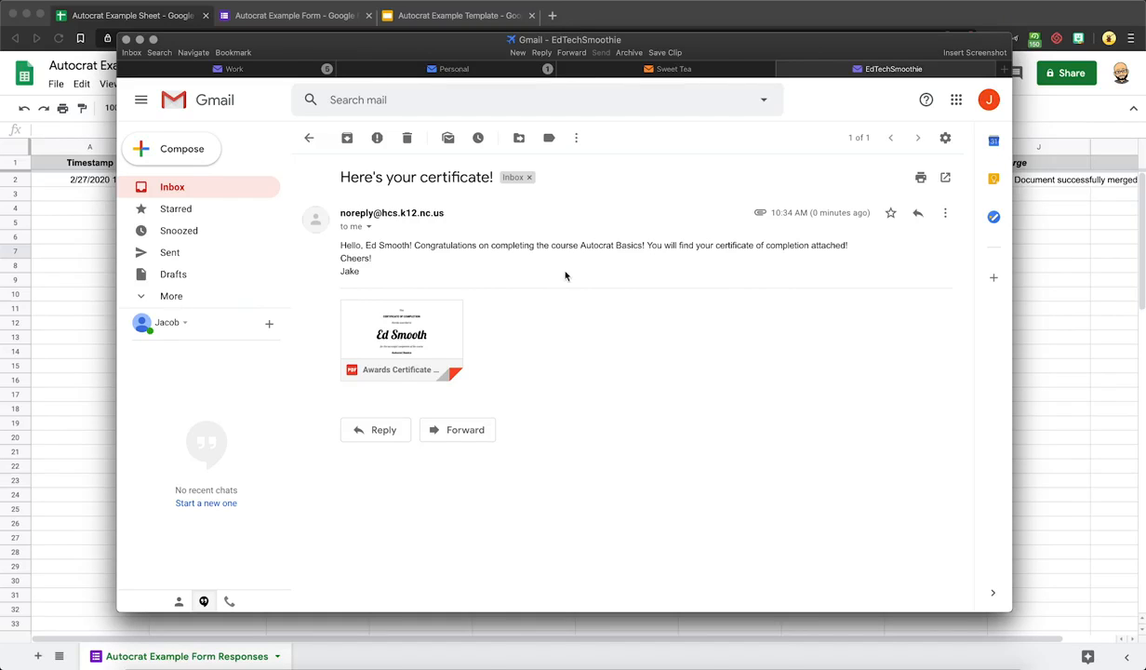
left_click(405, 317)
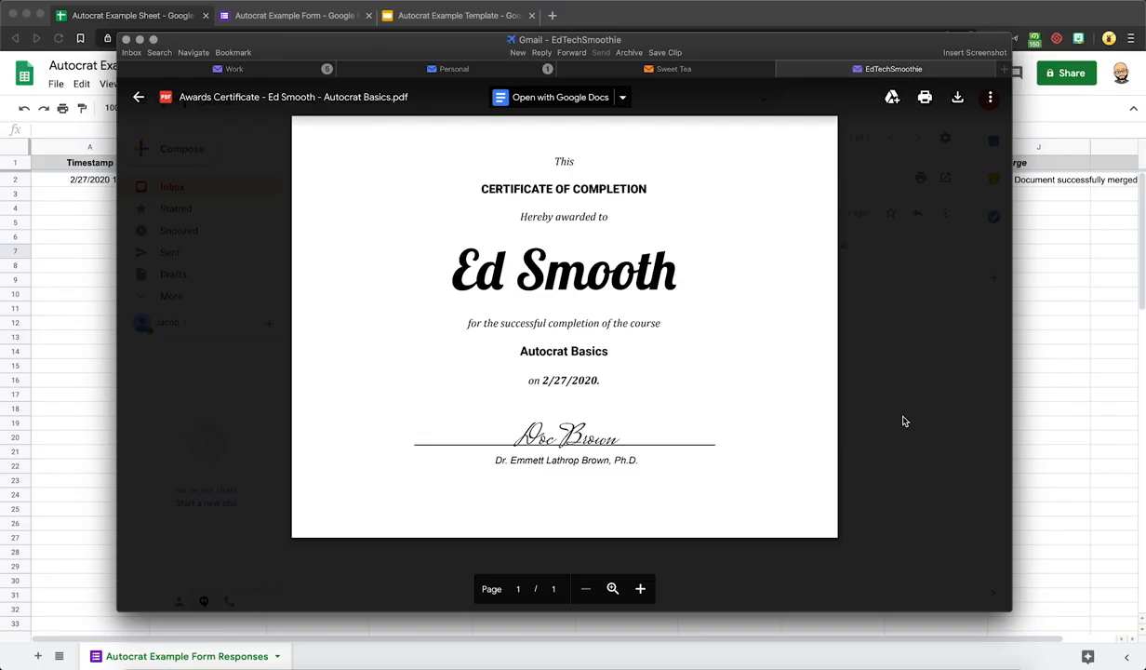
left_click(841, 178)
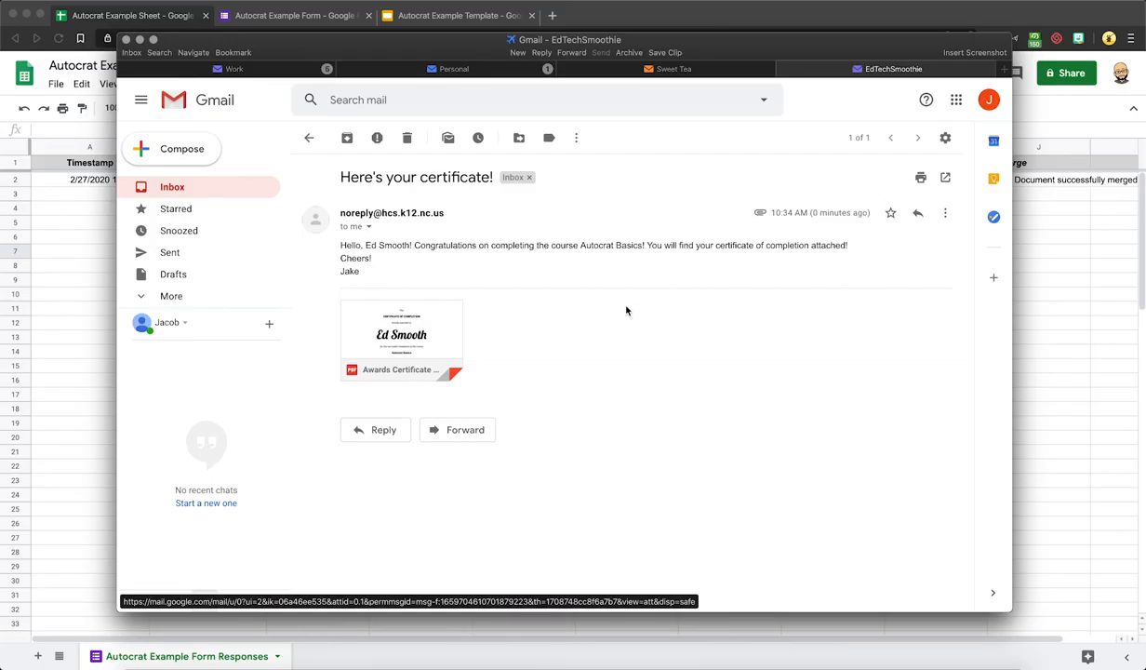
left_click(252, 182)
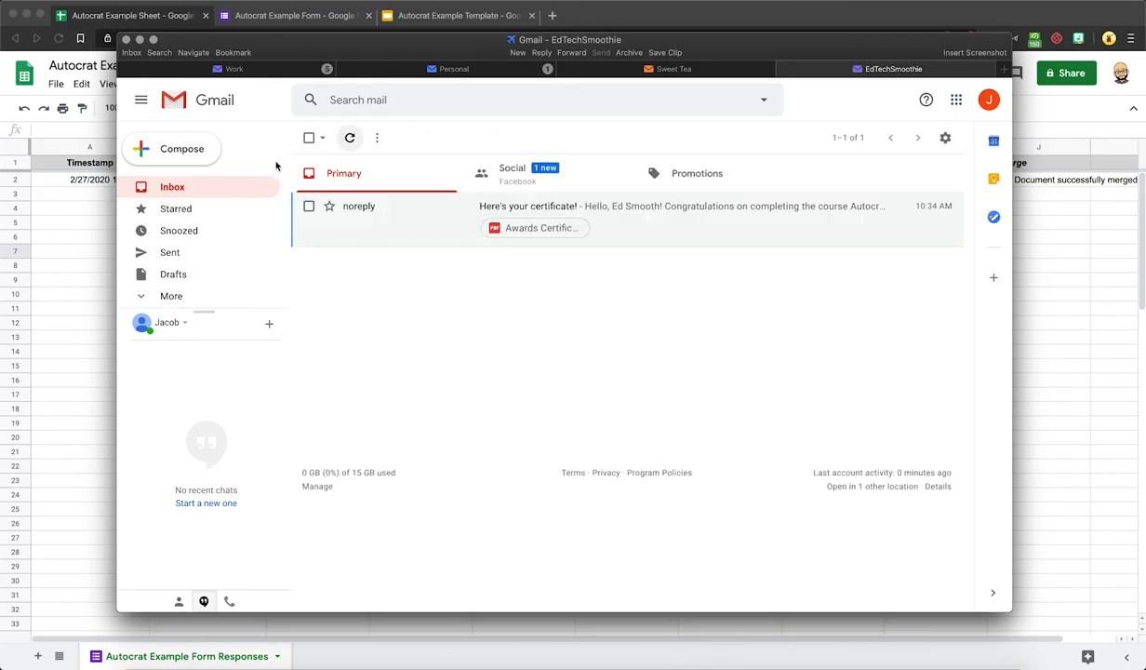
left_click(82, 327)
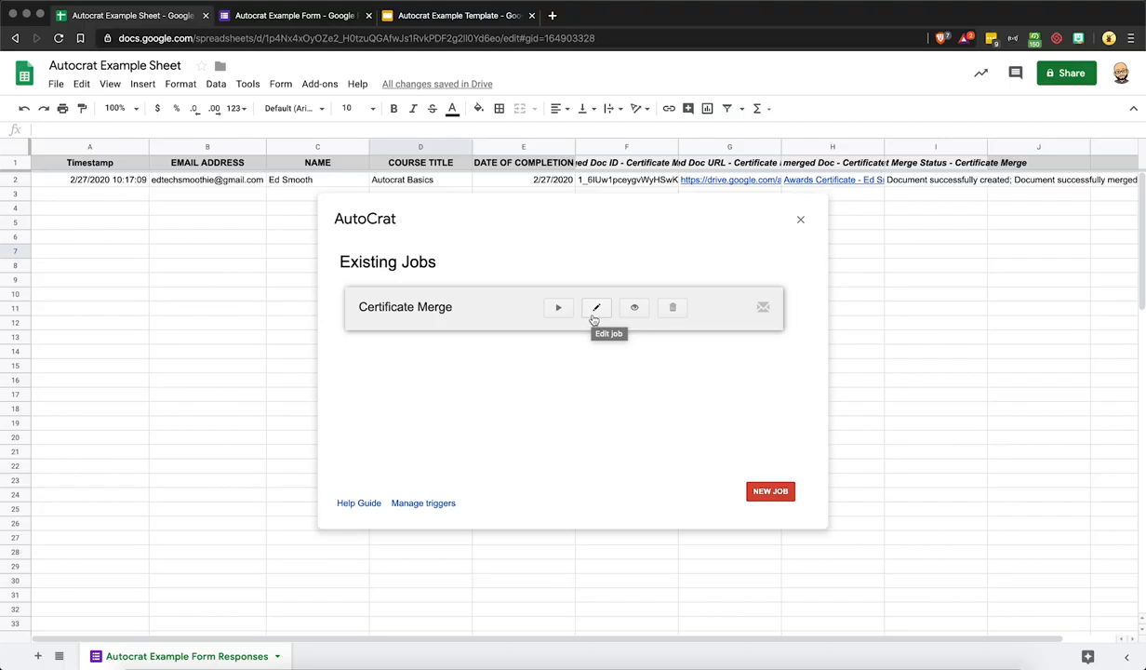
Edit Certificate Merge and step through its settings to step 9, Add/remove job triggers
left_click(595, 314)
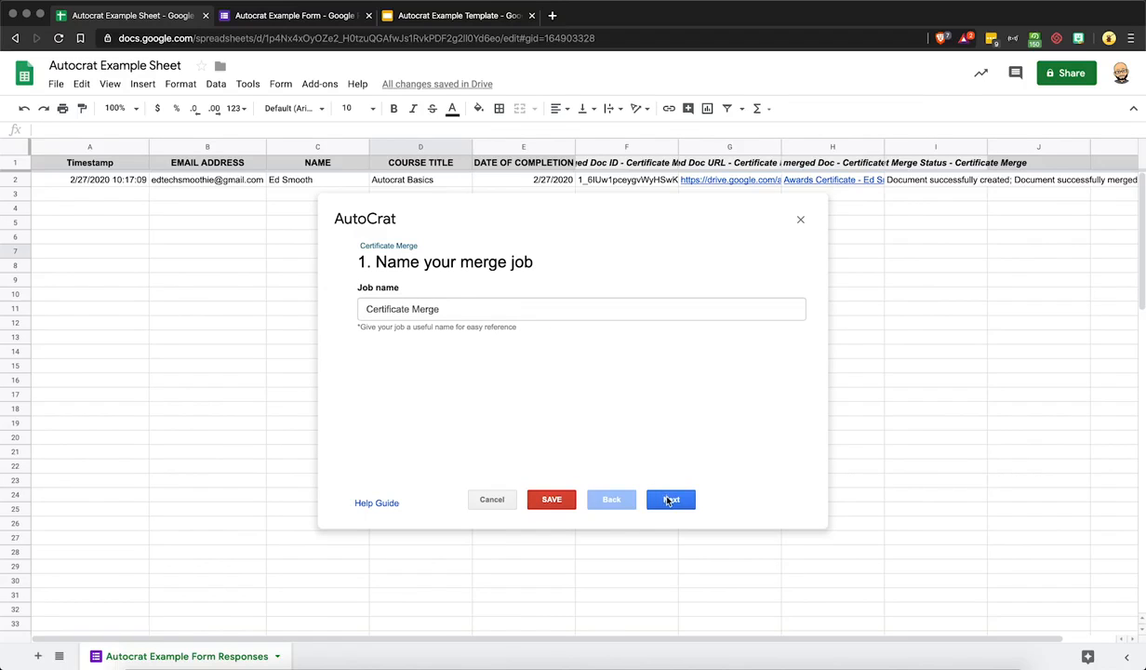
left_click(668, 501)
left_click(668, 501)
left_click(668, 500)
left_click(667, 501)
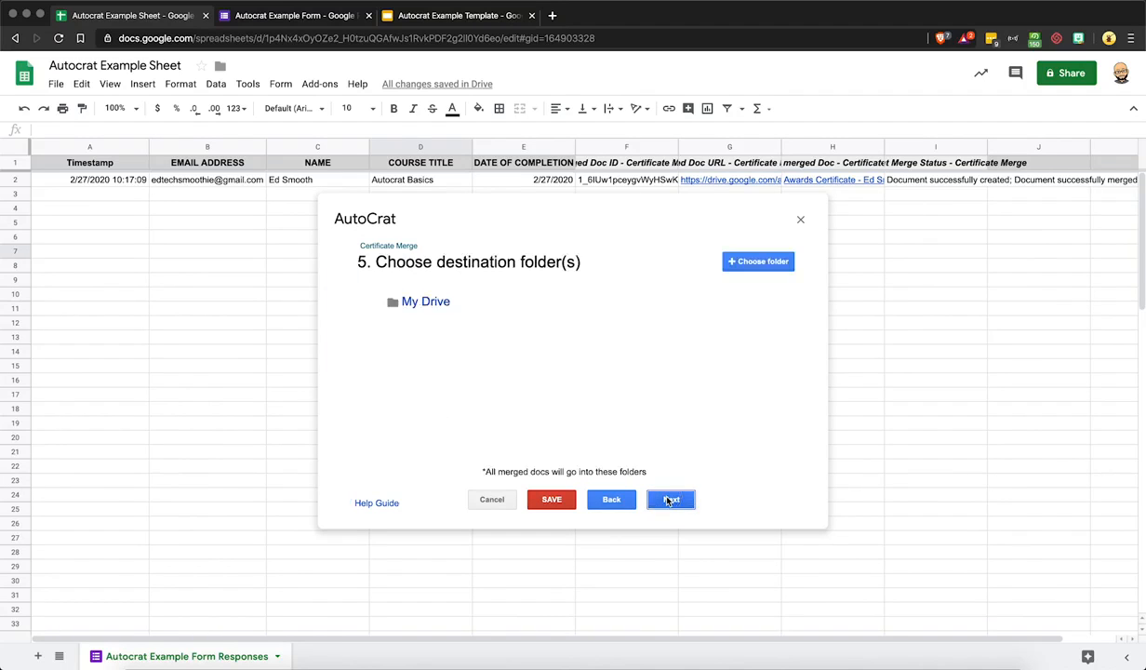
left_click(668, 500)
left_click(668, 500)
left_click(670, 499)
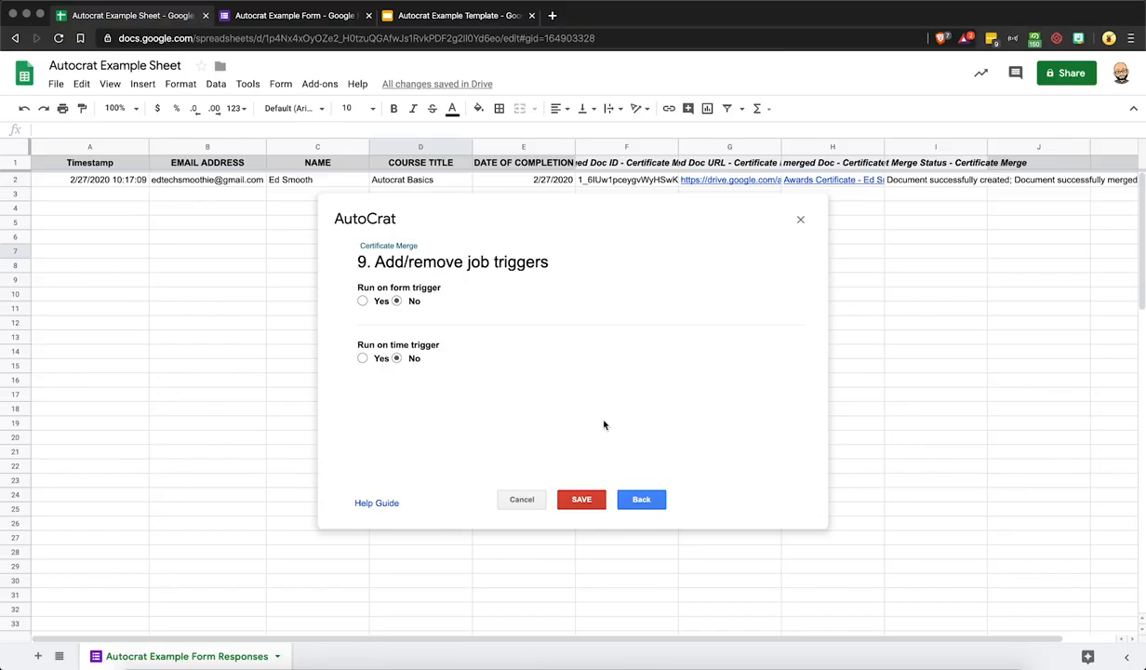
Enable a six-hourly time trigger and the form-submit trigger, then save the job
left_click(362, 359)
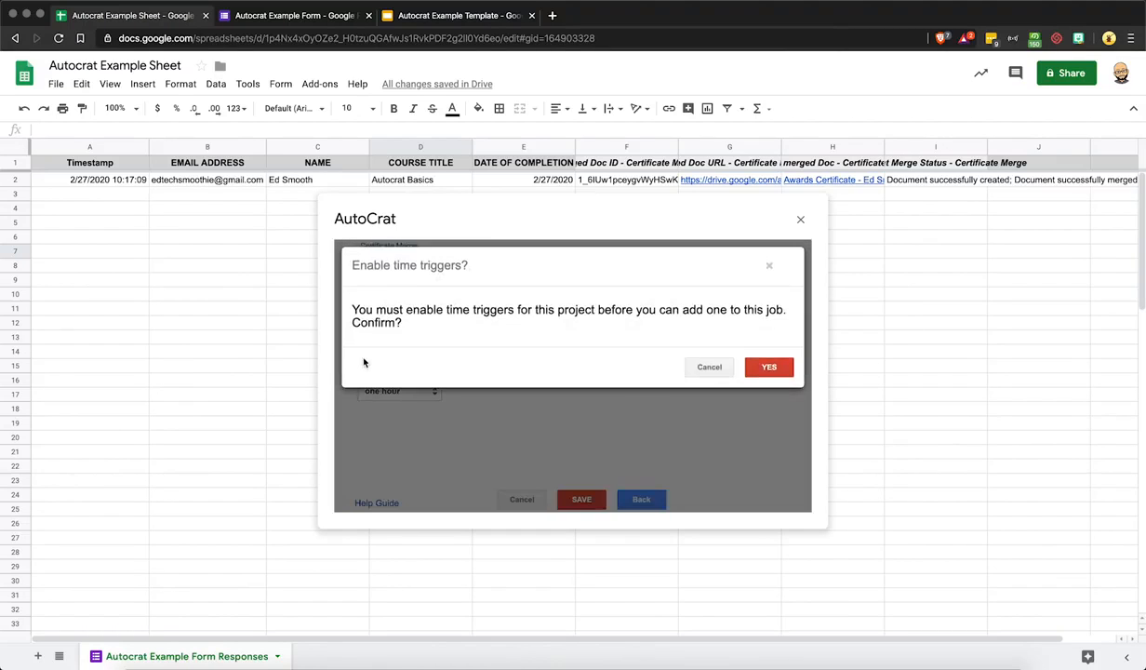
left_click(769, 368)
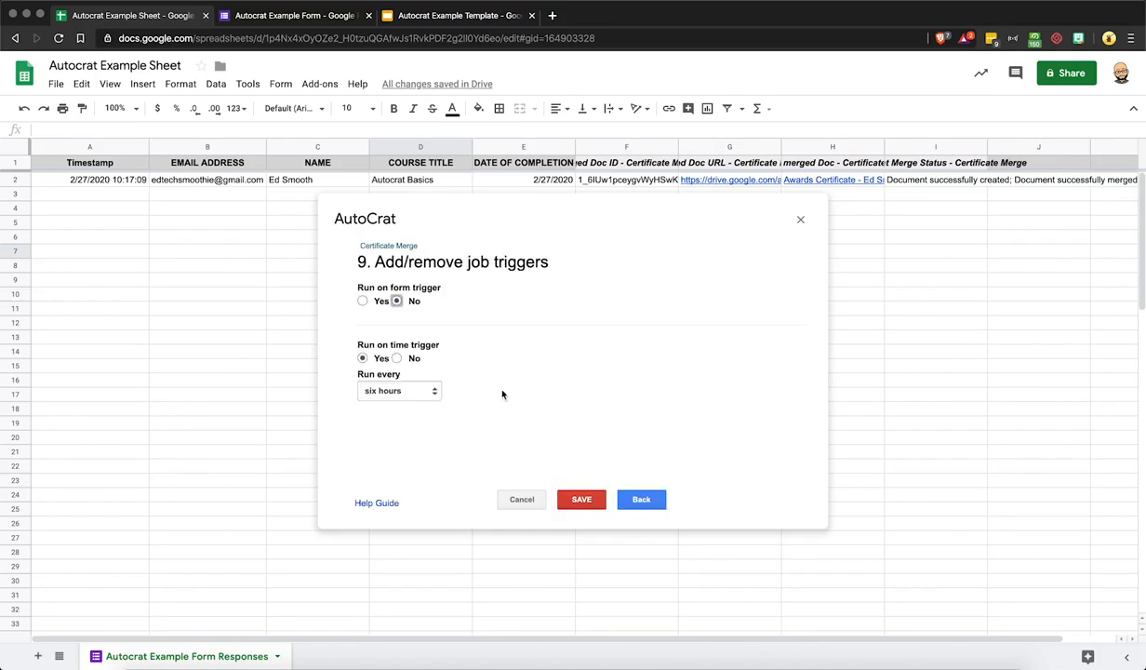
left_click(430, 391)
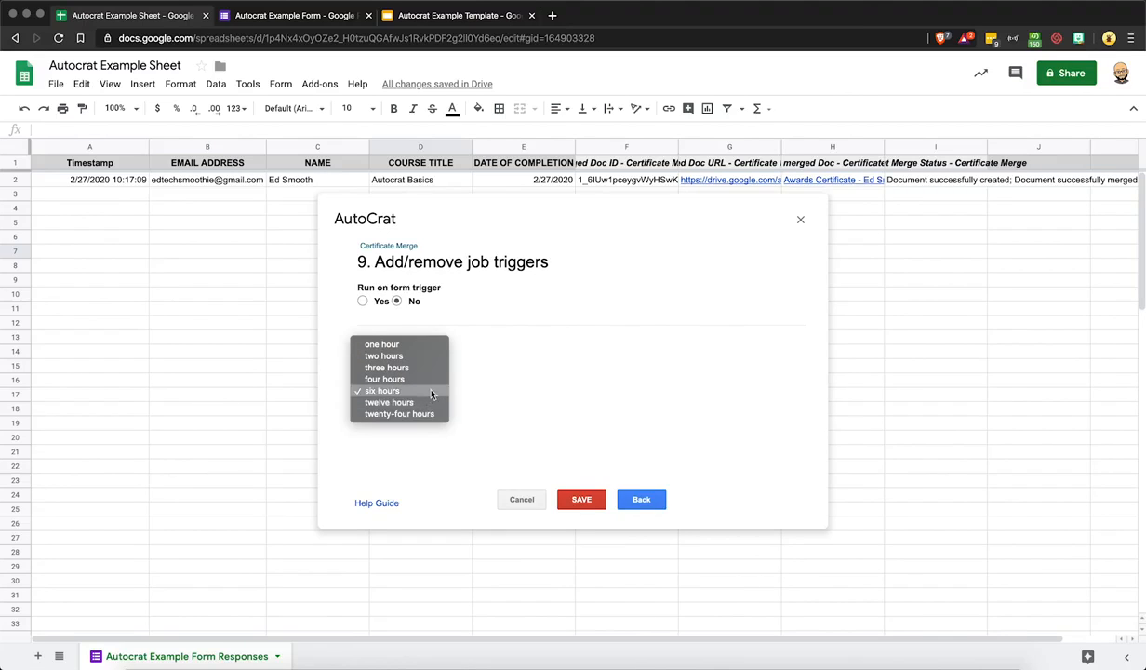
left_click(431, 392)
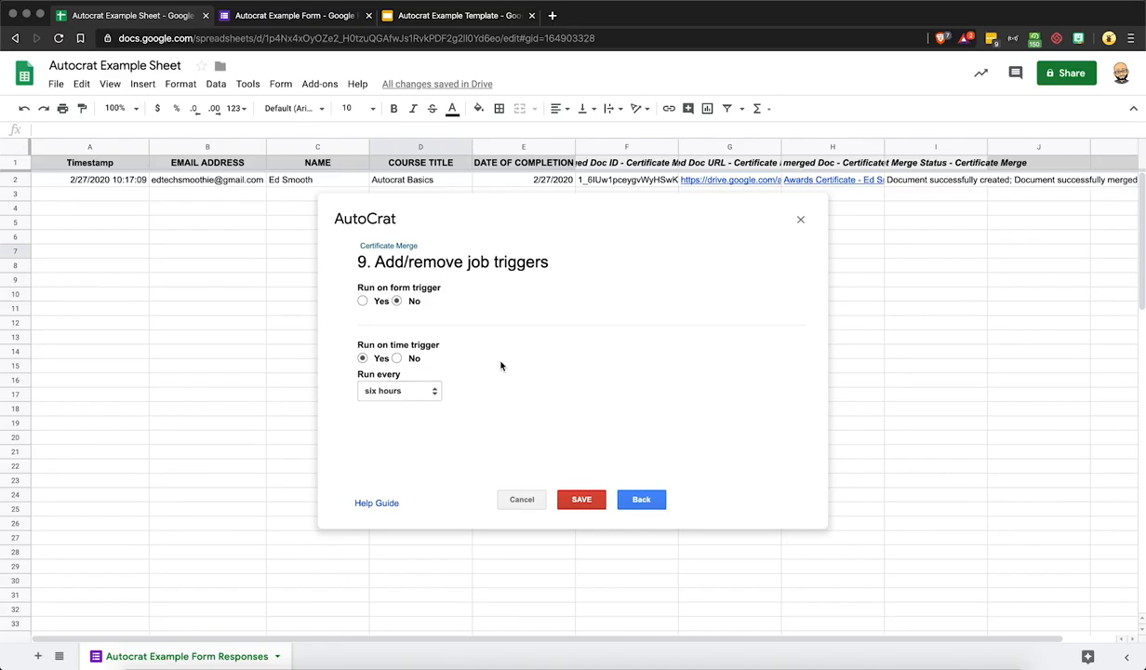
left_click(363, 301)
left_click(586, 498)
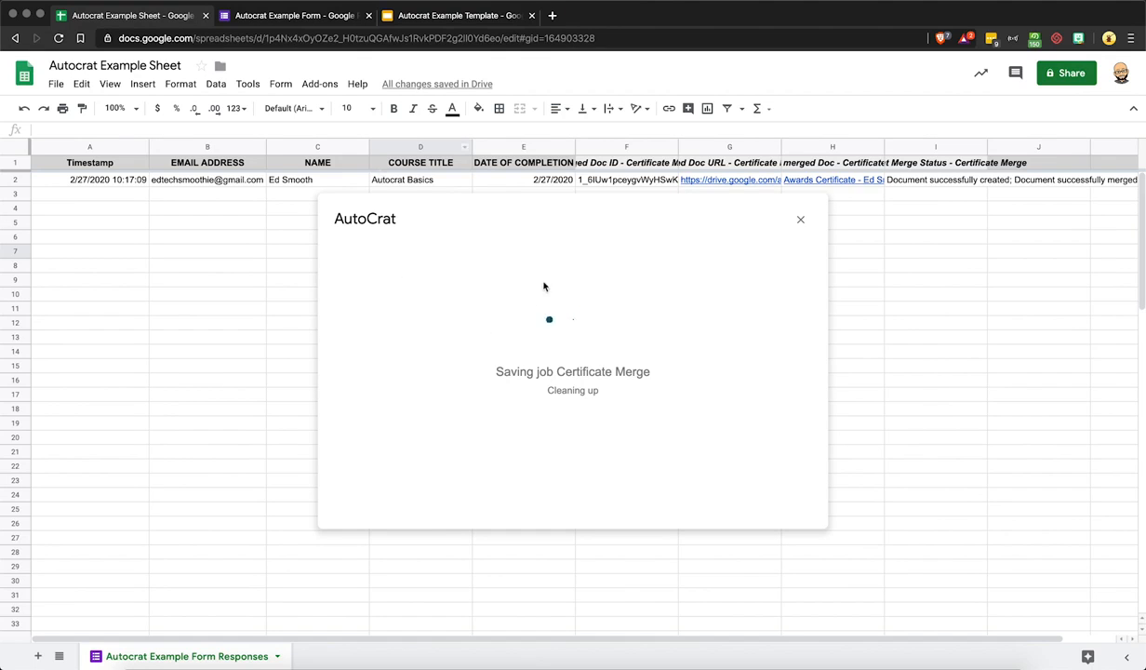
left_click(318, 18)
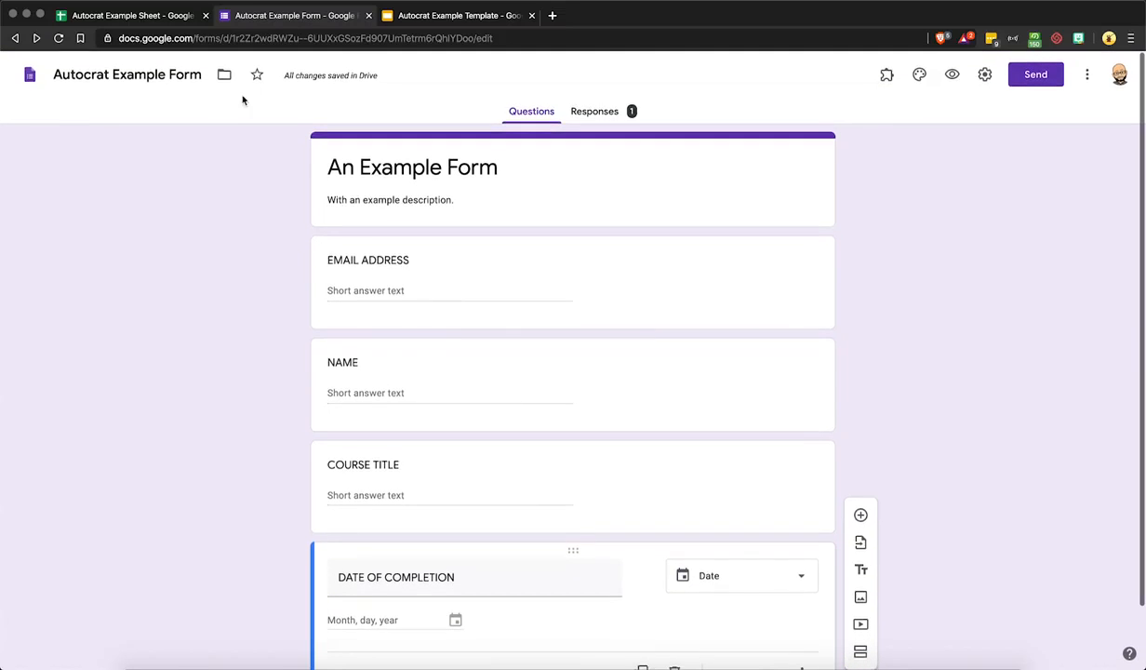
View the Autocrat Example Form's responses and open its linked response spreadsheet
left_click(167, 17)
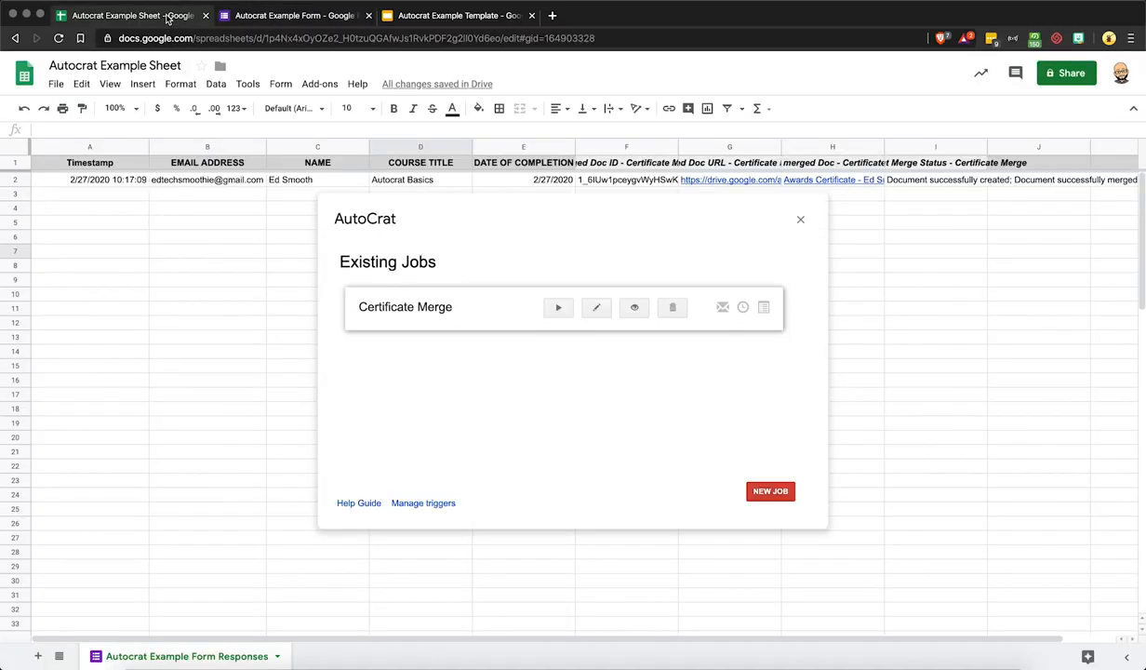
left_click(284, 18)
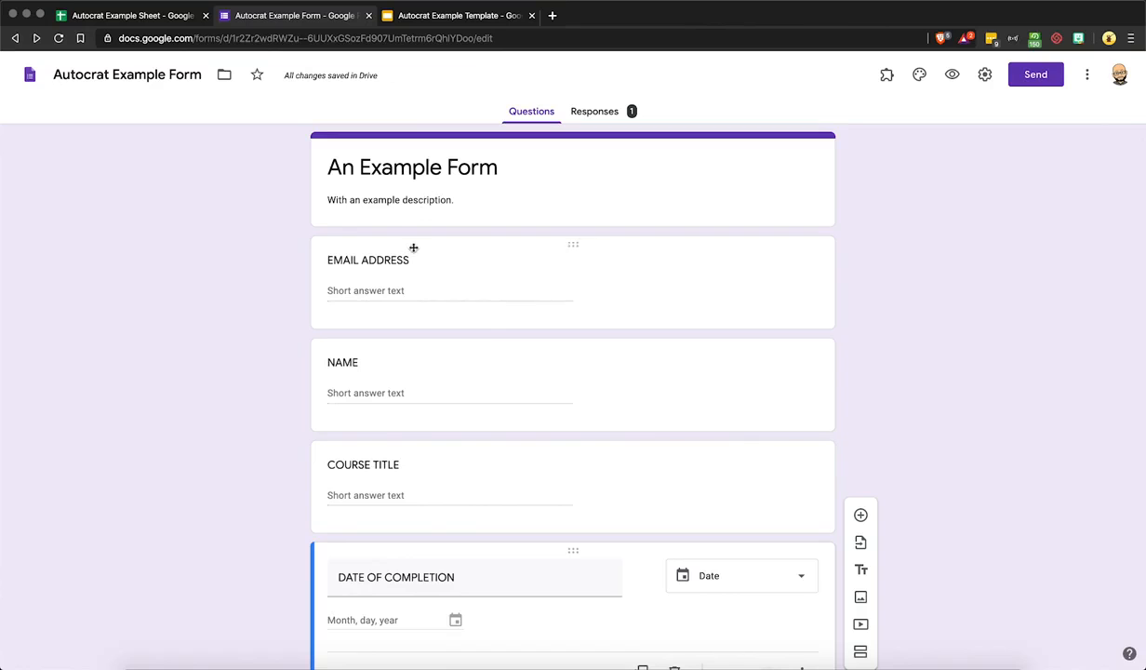
scroll(383, 372, "down", 2)
scroll(382, 372, "up", 2)
left_click(592, 115)
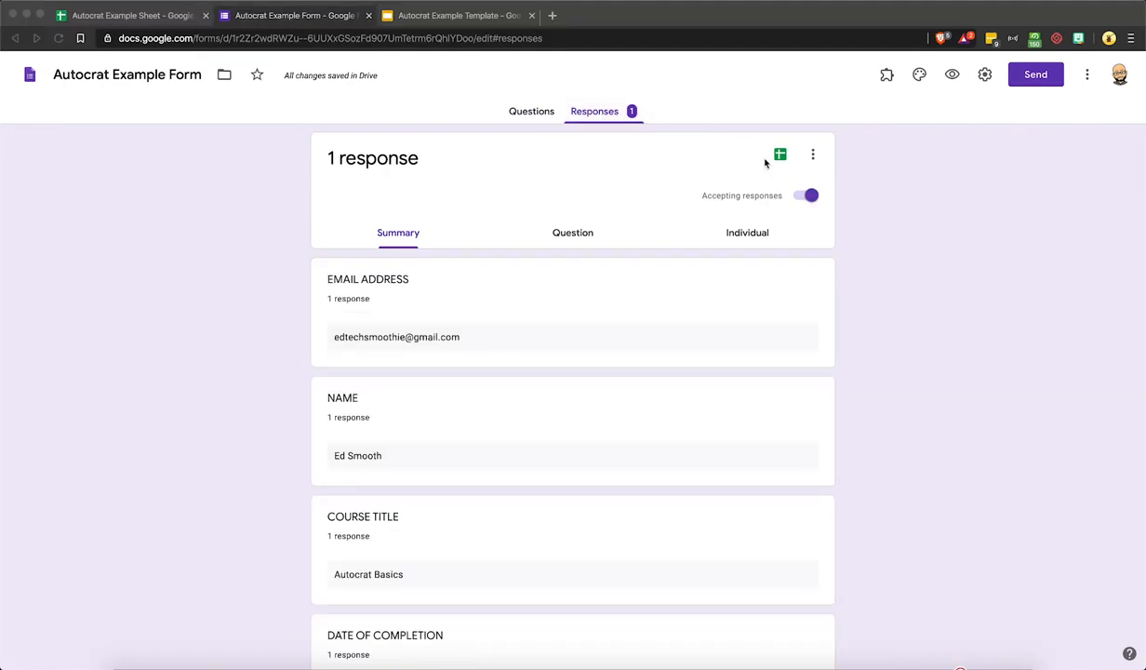
left_click(779, 156)
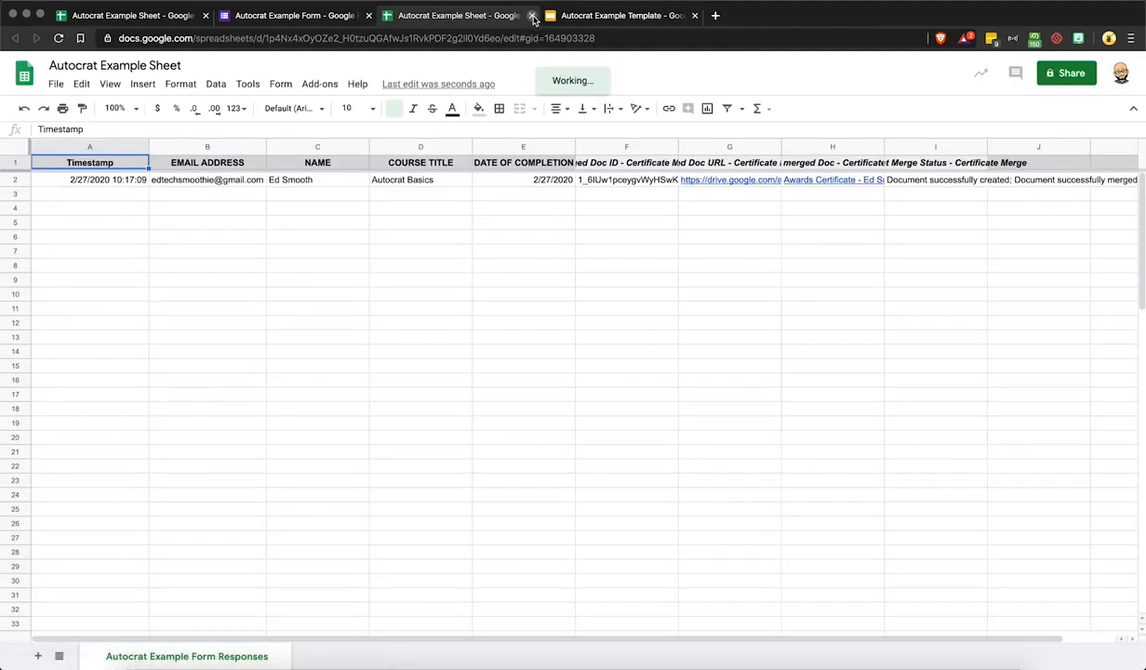
Close the duplicate spreadsheet tab and AutoCrat, then preview the live form
left_click(531, 16)
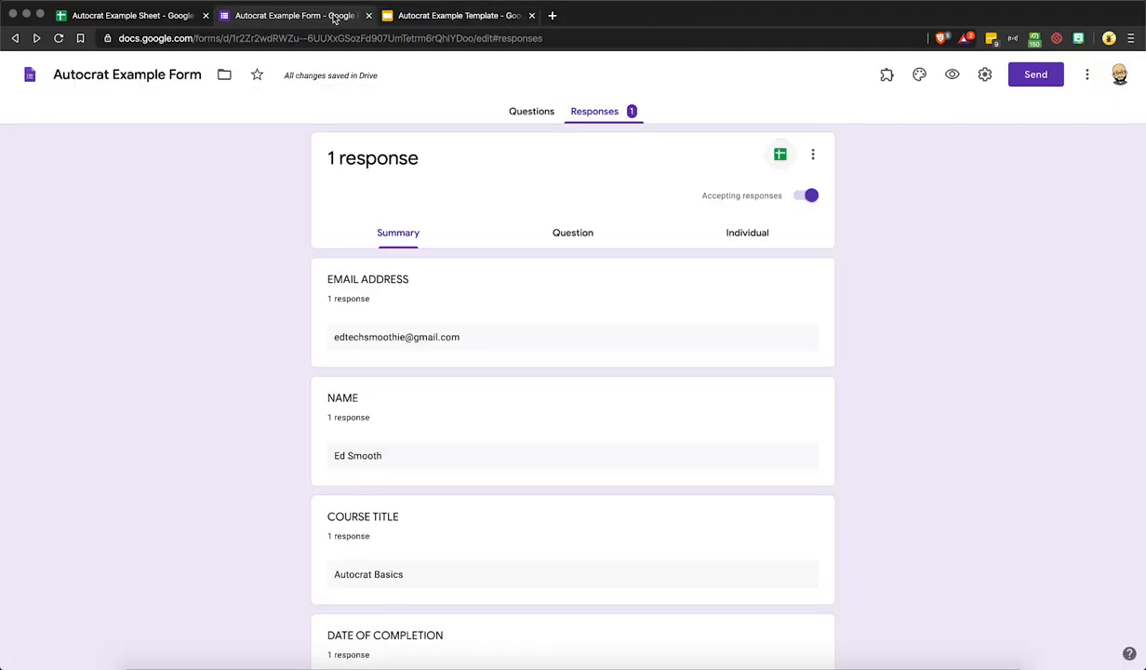
left_click(114, 16)
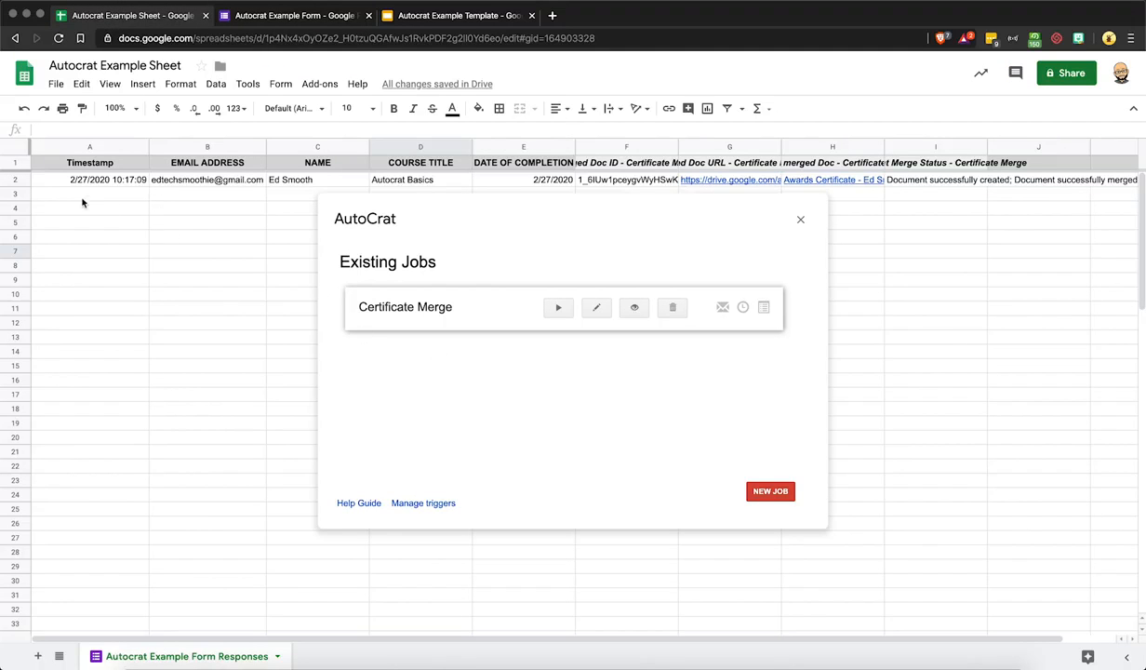
left_click(800, 220)
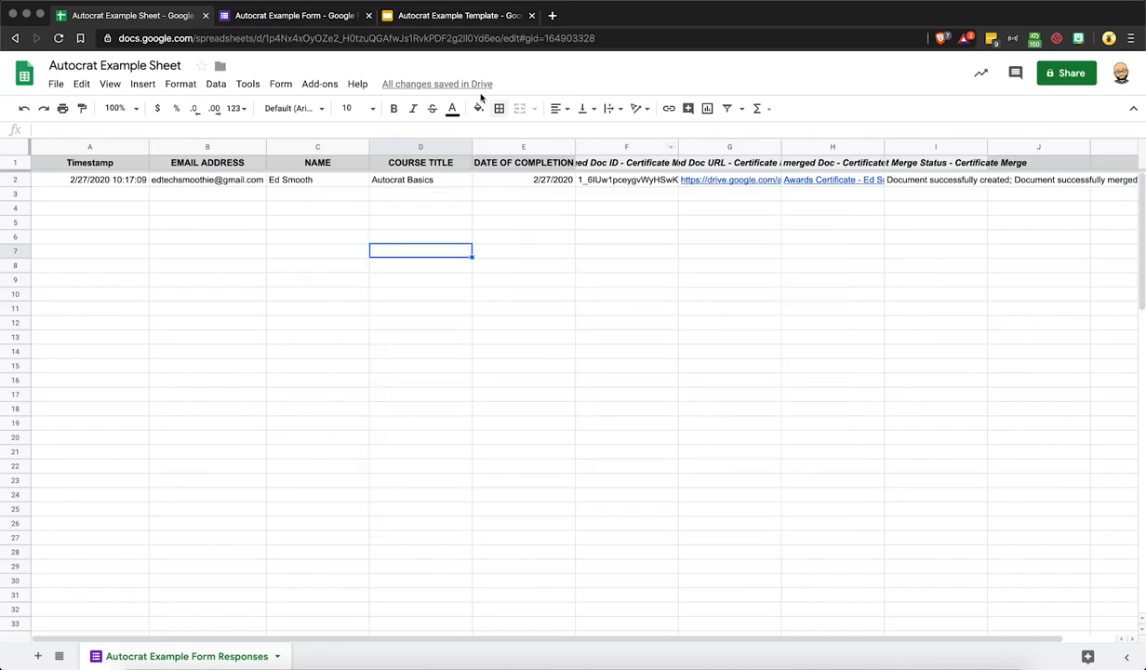
left_click(305, 18)
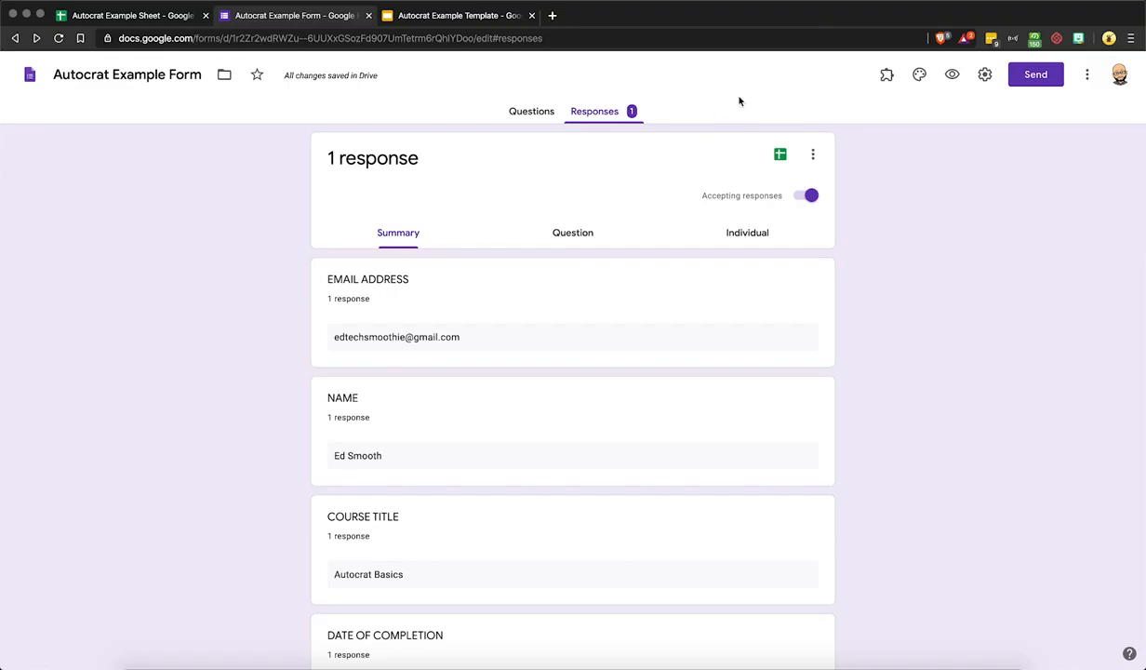
left_click(950, 80)
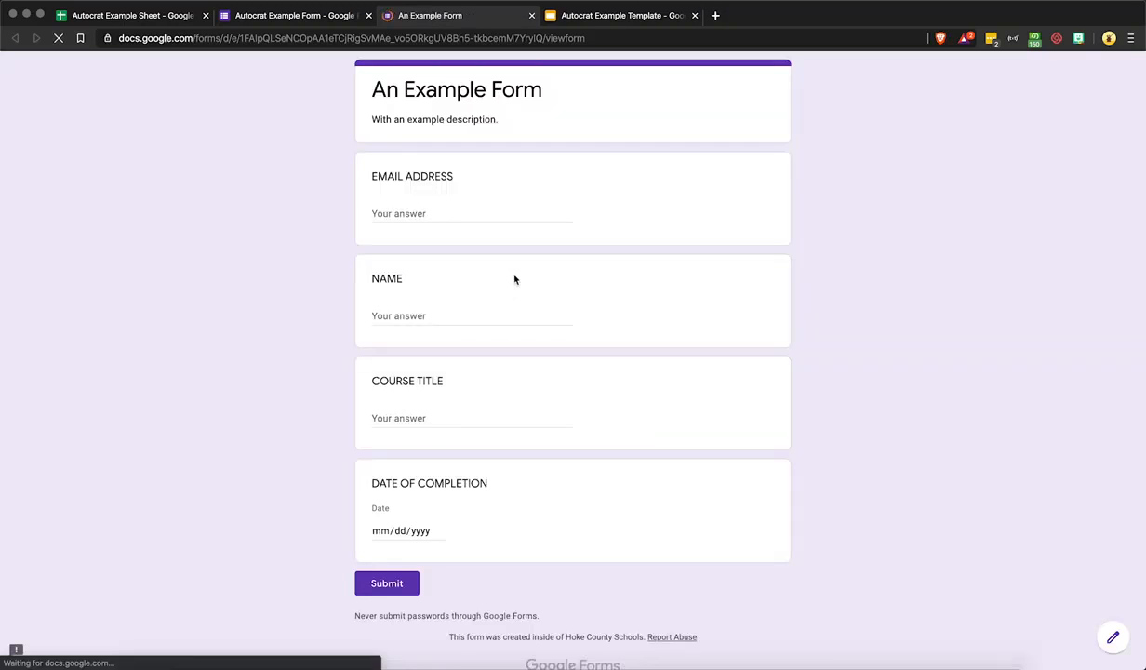
Dismiss the email autofill suggestion and switch to the Autocrat Example Template slide
left_click(410, 209)
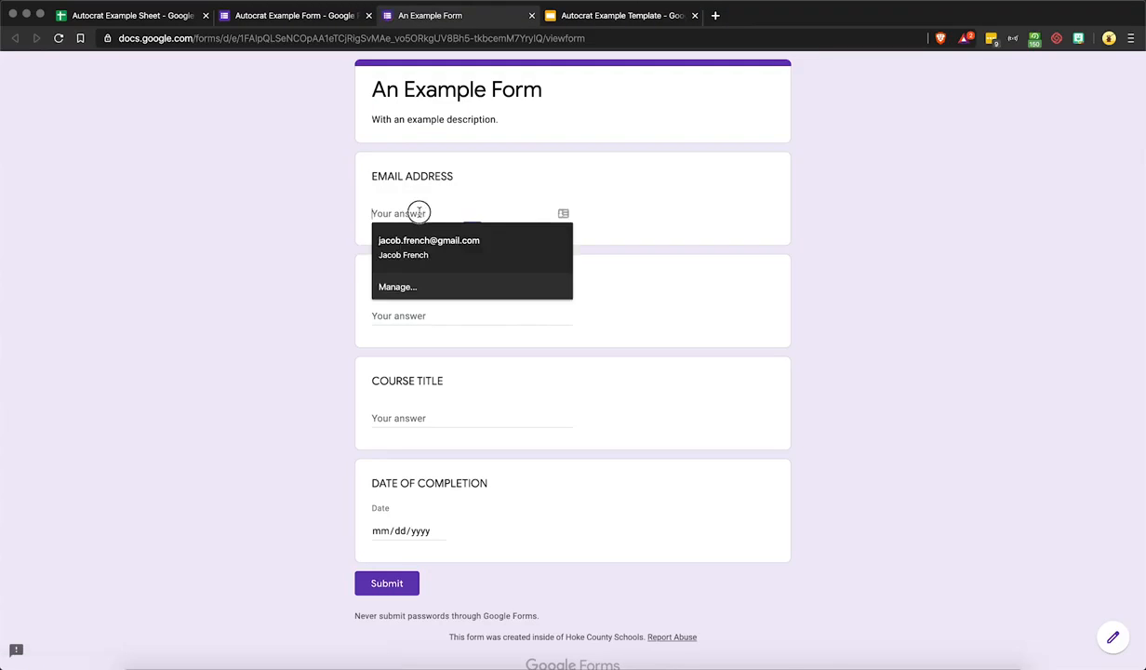
left_click(771, 224)
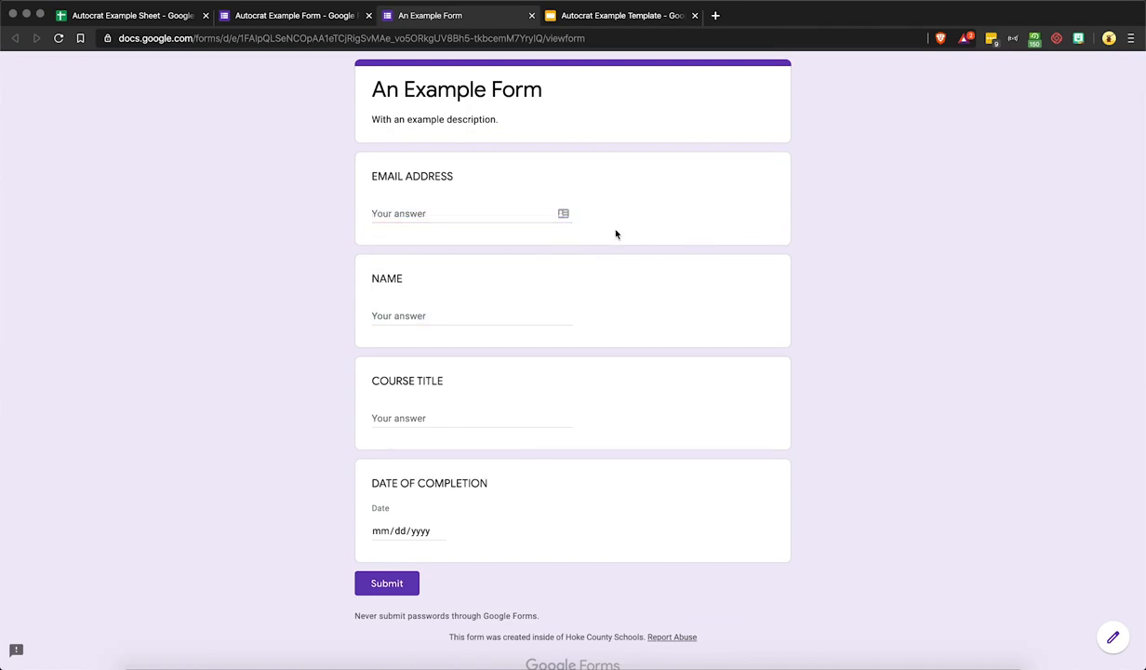
left_click(470, 212)
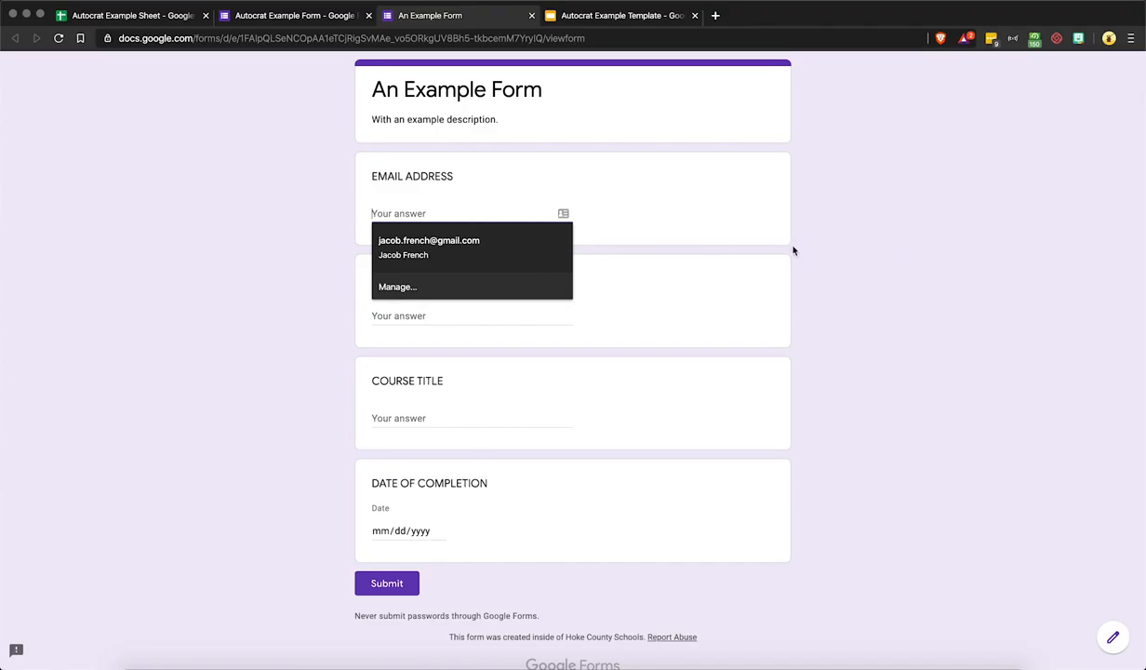
key("Escape")
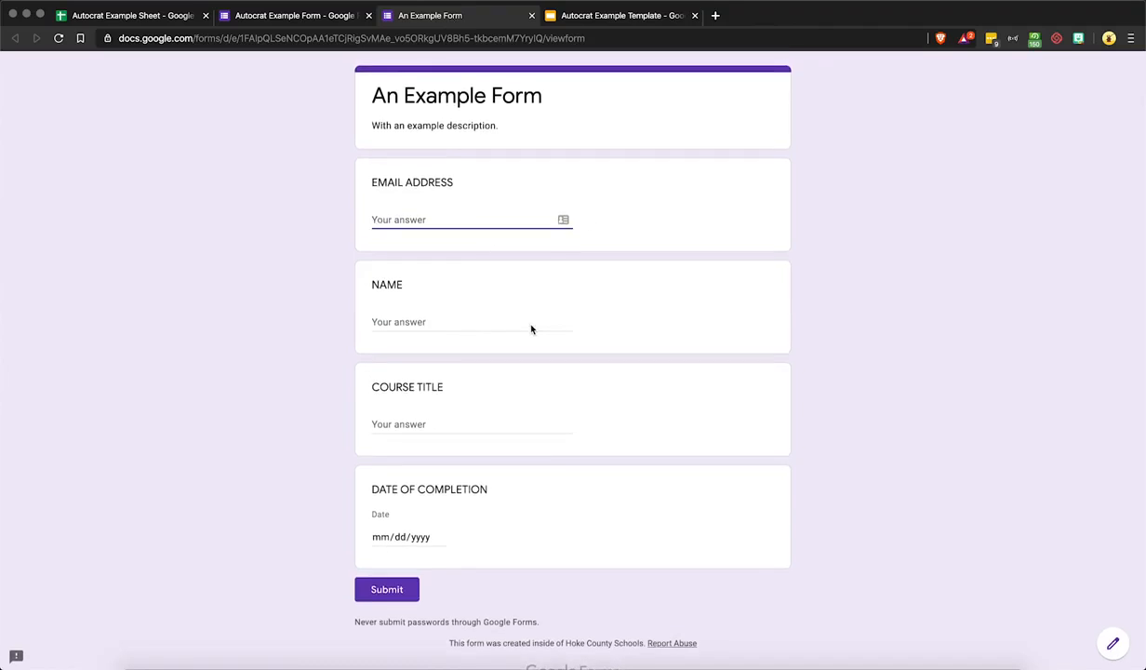
left_click(597, 17)
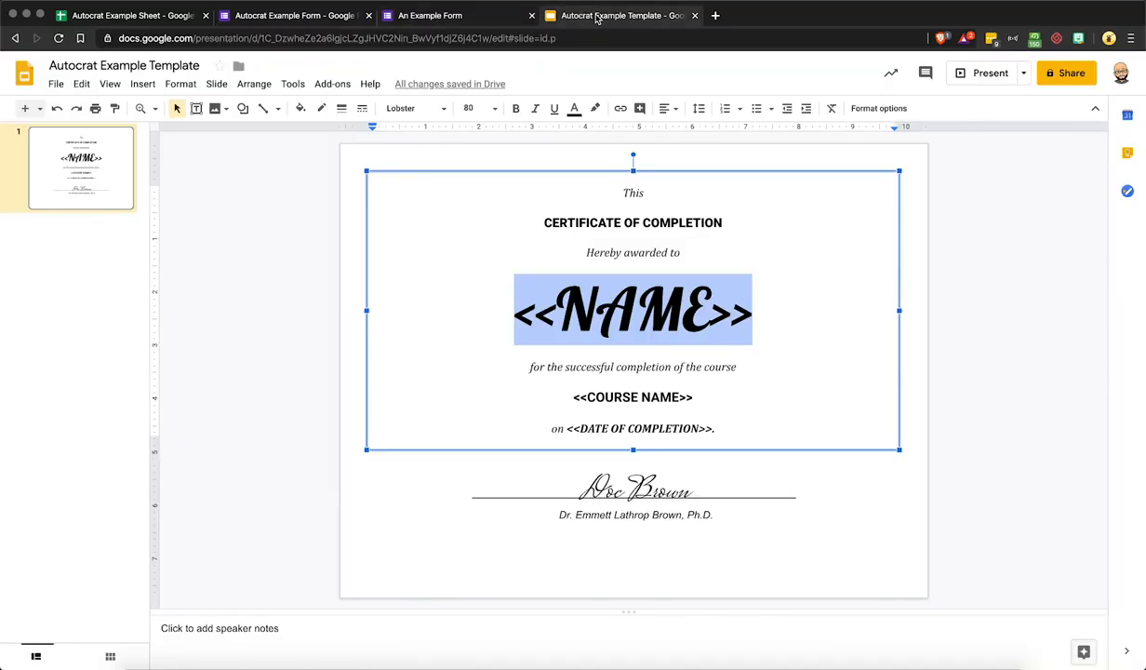
Change the certificate's <<NAME>> text color to red, then go back to the example form
left_click(552, 270)
left_click_drag(508, 313, 772, 300)
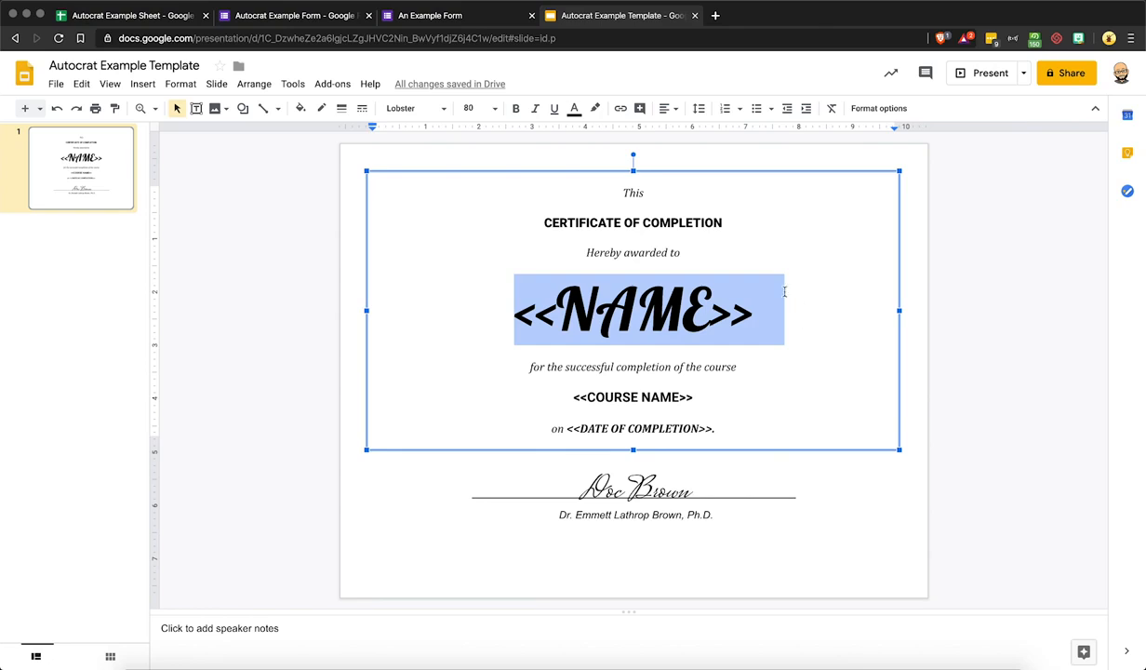
left_click(576, 112)
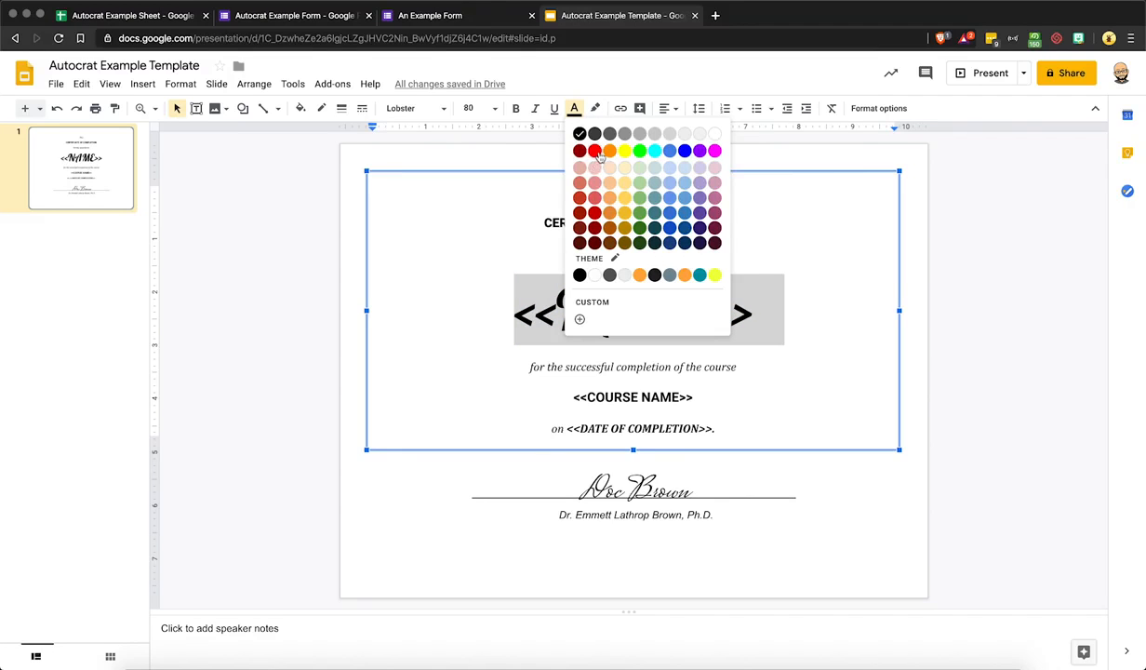
left_click(594, 150)
left_click(522, 164)
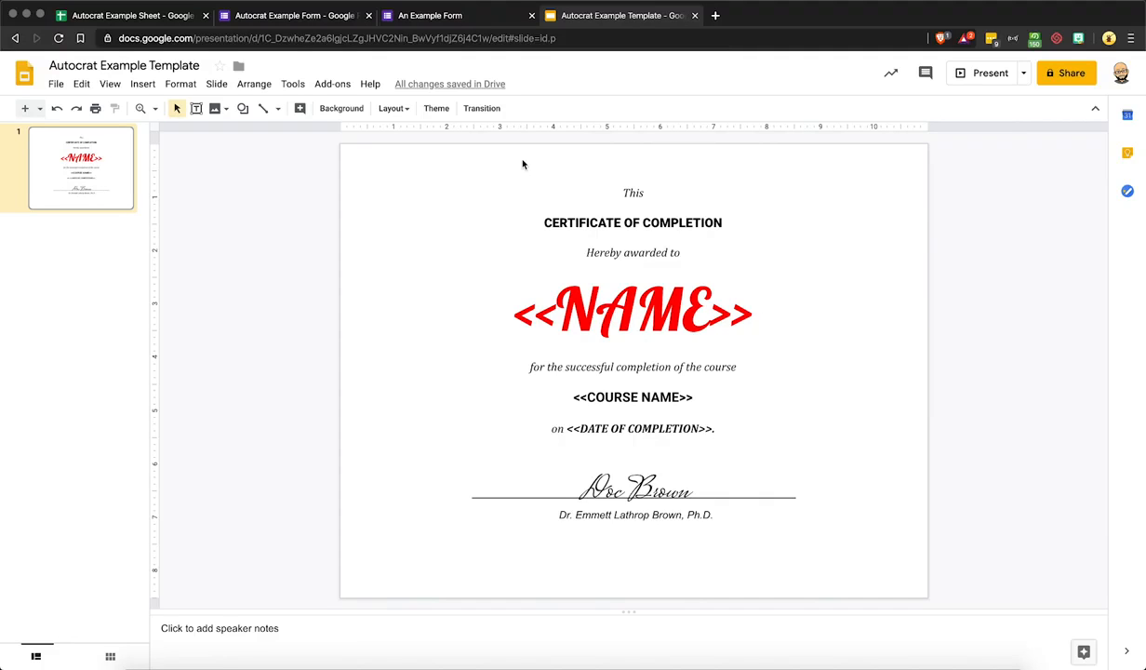
left_click(482, 19)
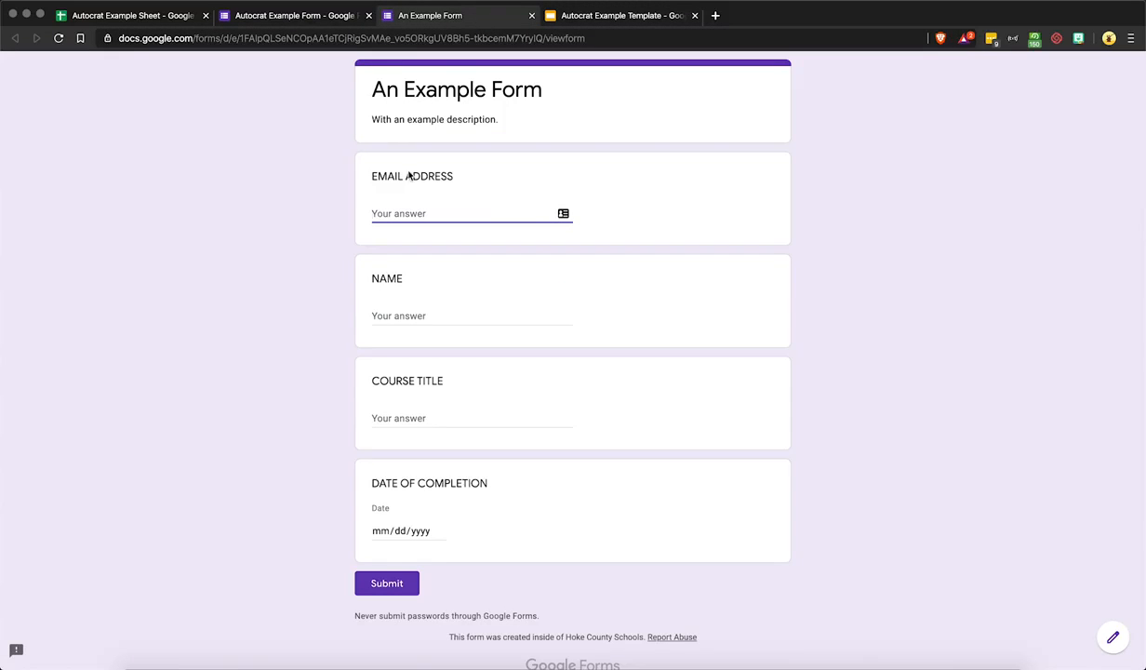
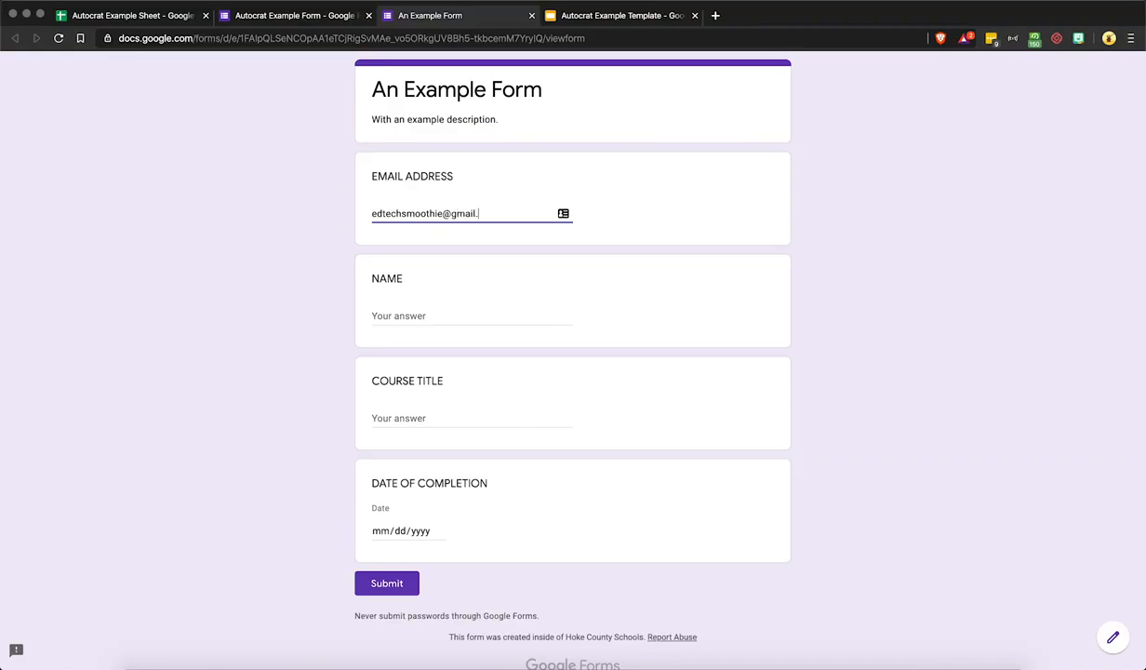
Submit a response with the respondent's email and name, 'Using Form Triggers', and 02/27/2020
key("Tab")
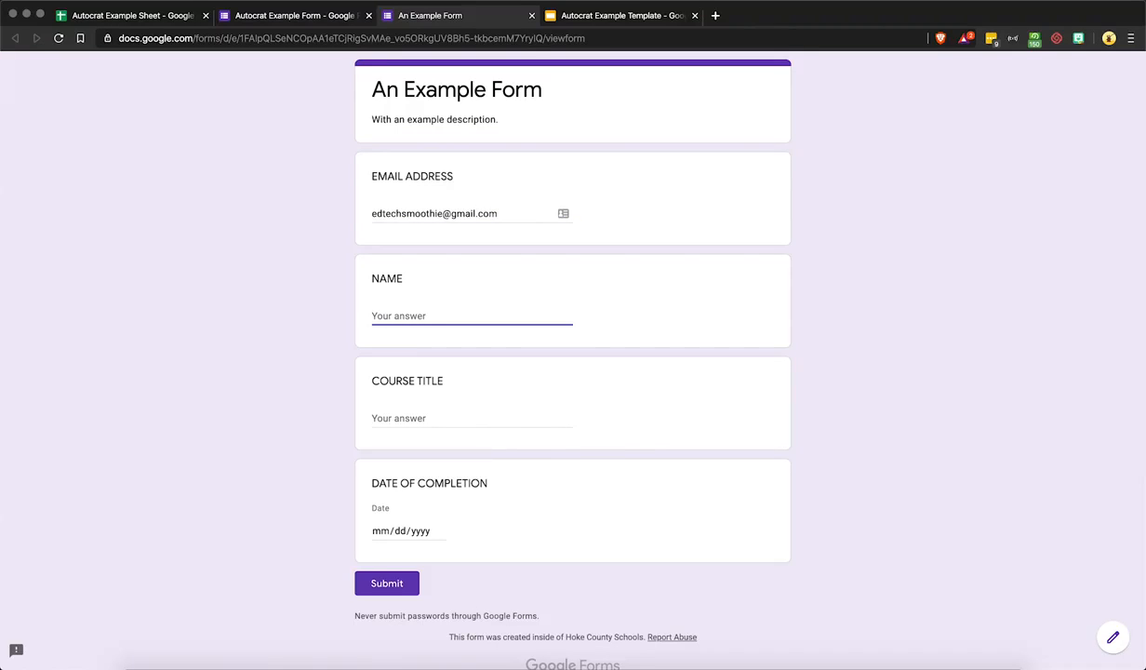
key("Tab")
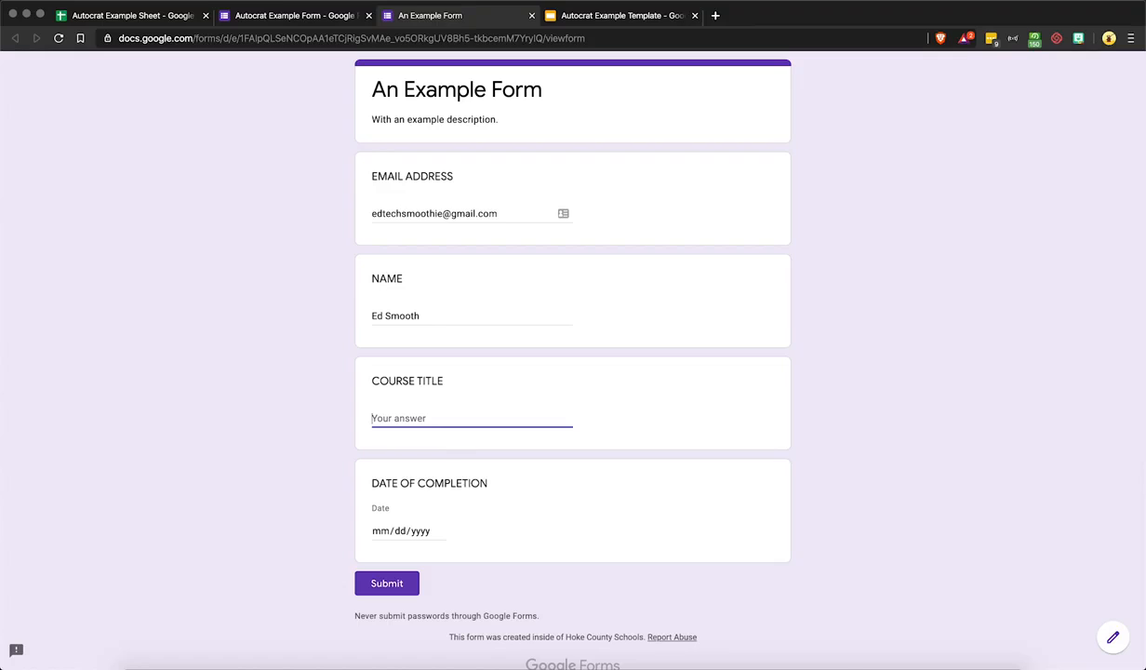
type("Using Form Triggers")
left_click(383, 531)
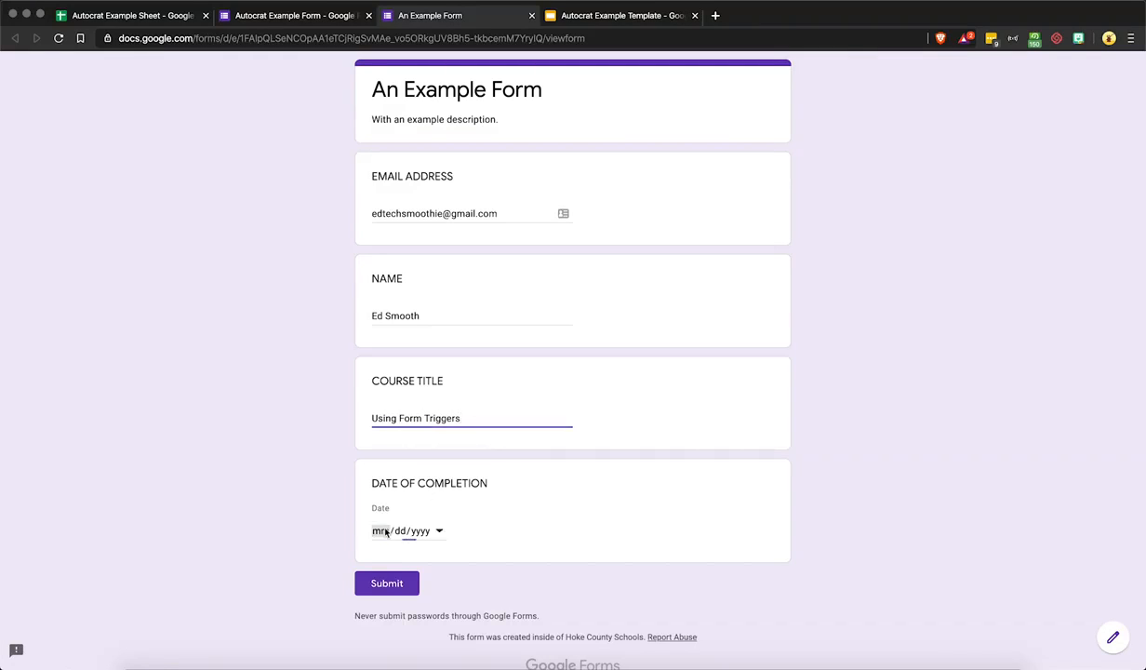
type("02/")
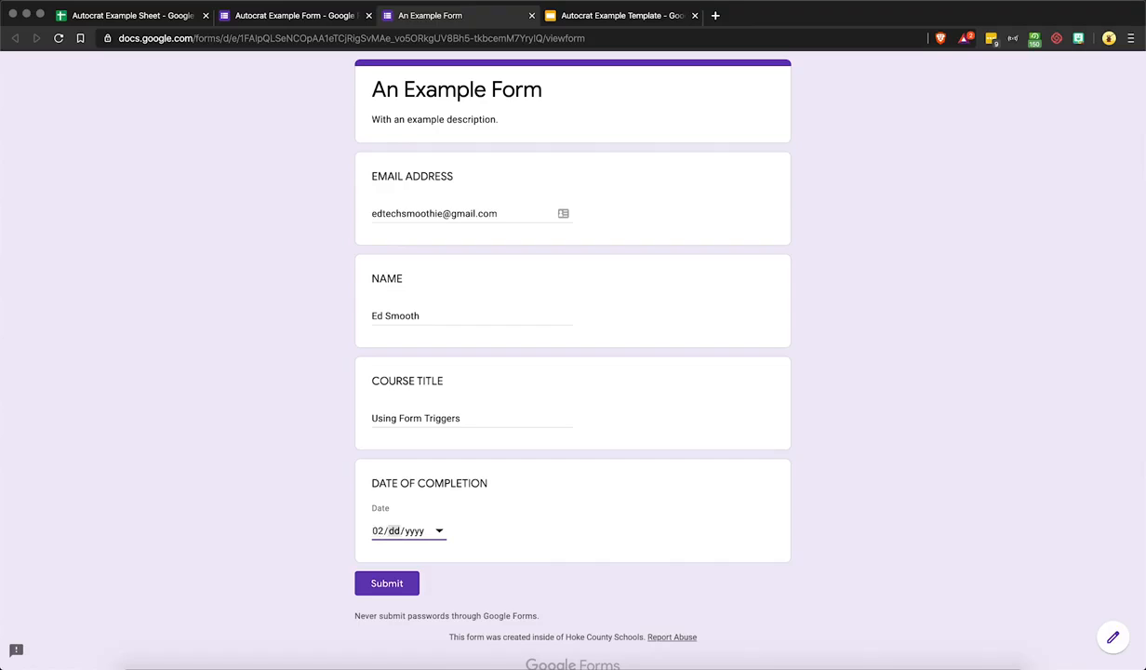
type("27/2020")
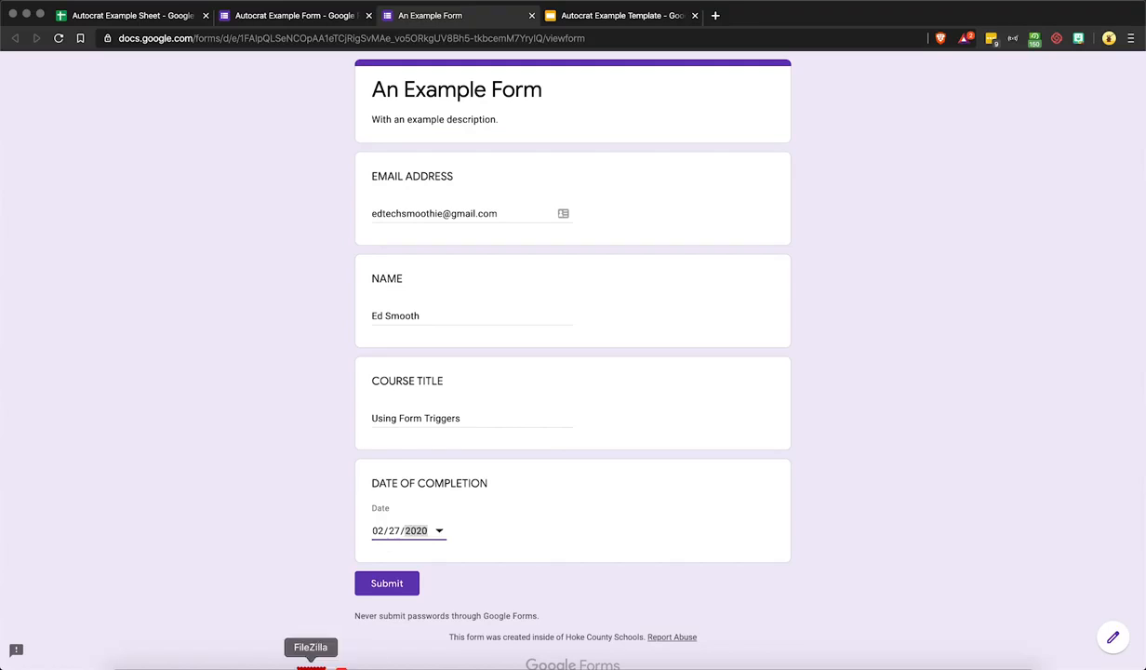
left_click(392, 588)
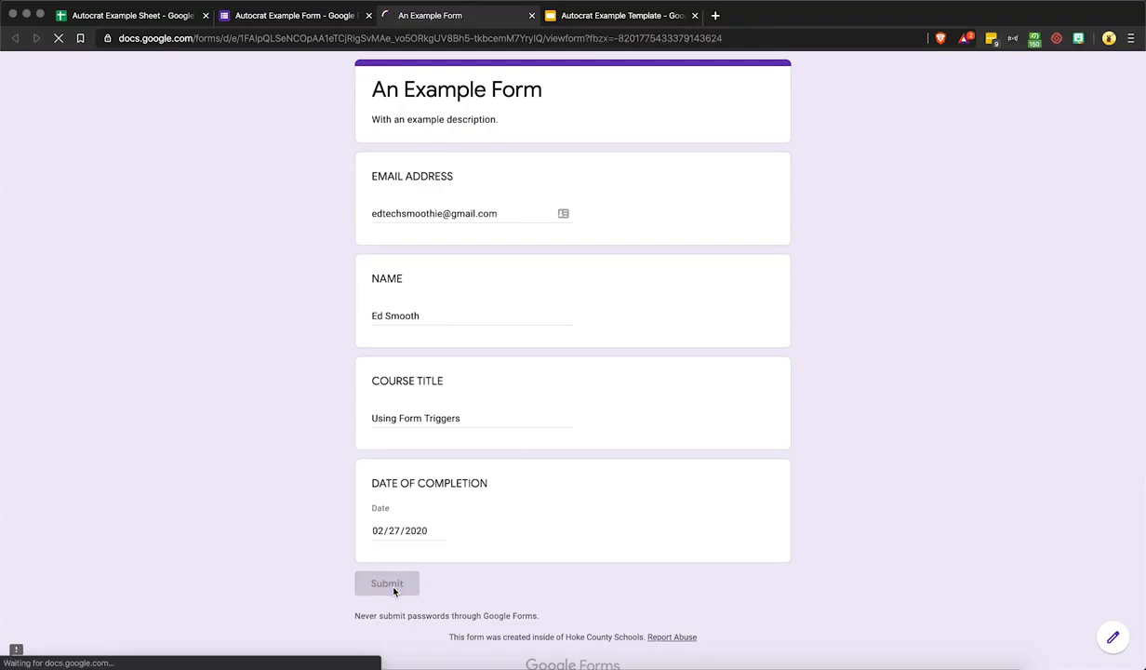
left_click(531, 16)
Switch to the Autocrat Example Sheet to see the second response row marked 'Document successfully created'
left_click(121, 15)
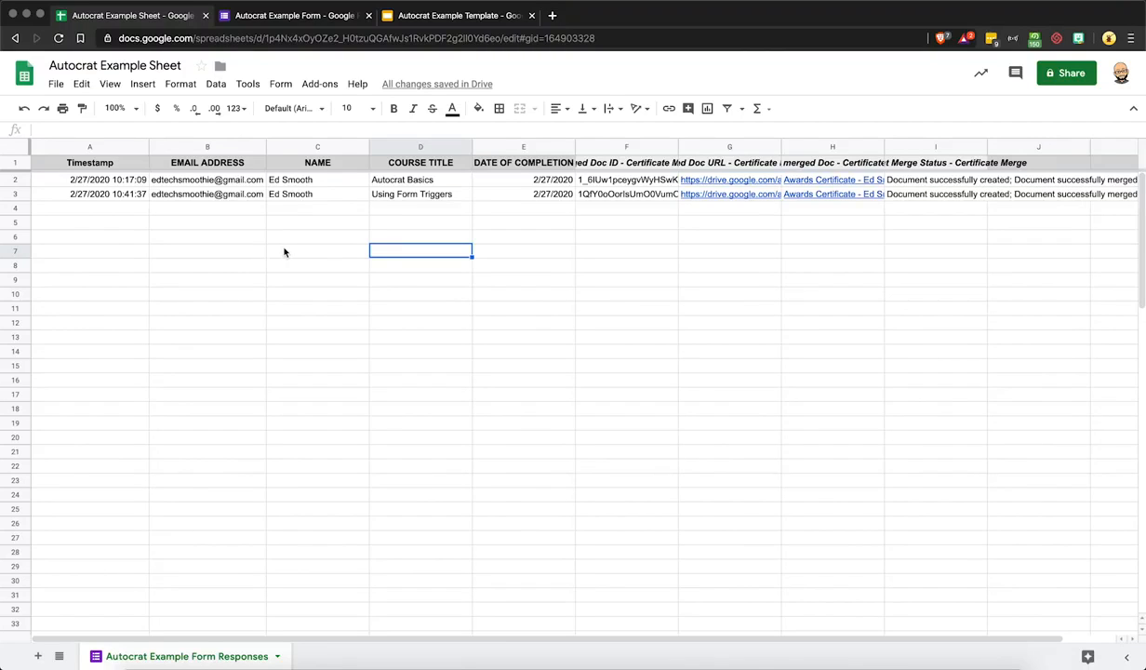
Preview the red-name certificate PDF in the 'Here's your certificate!' email, then return to the sheet
left_click(923, 662)
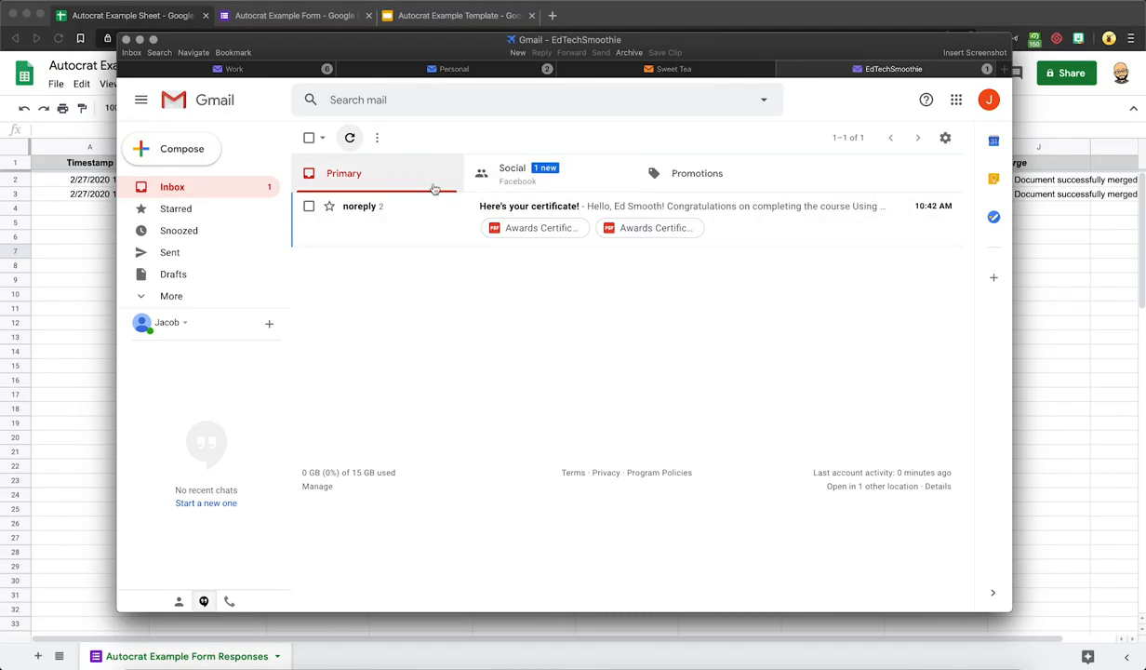
left_click(507, 207)
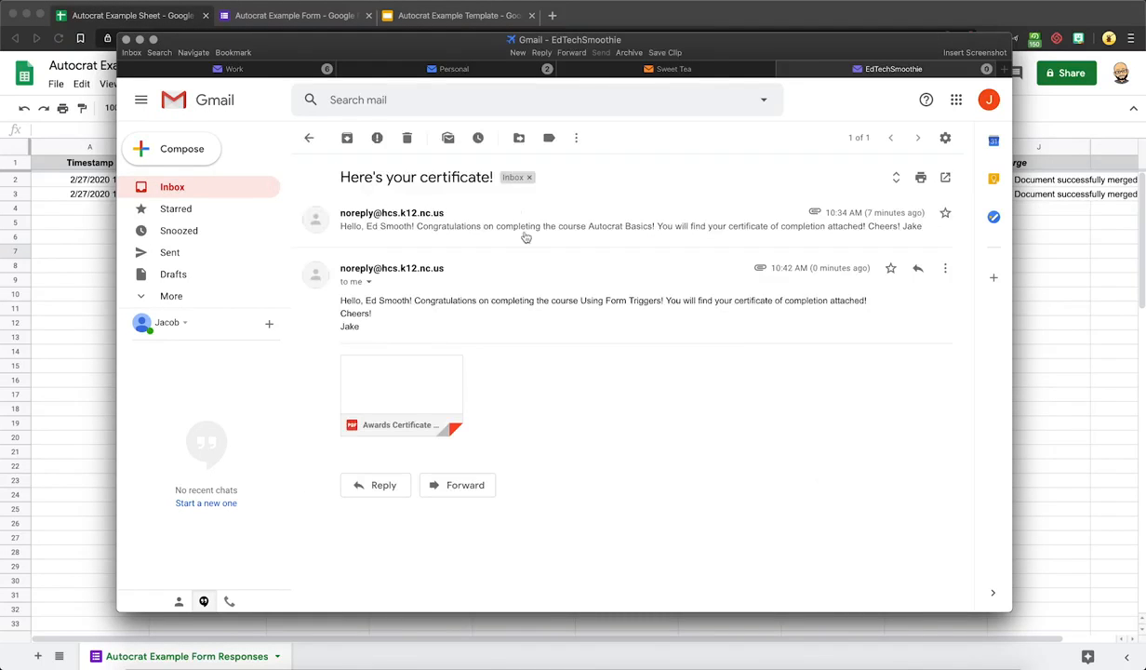
mouse_move(408, 366)
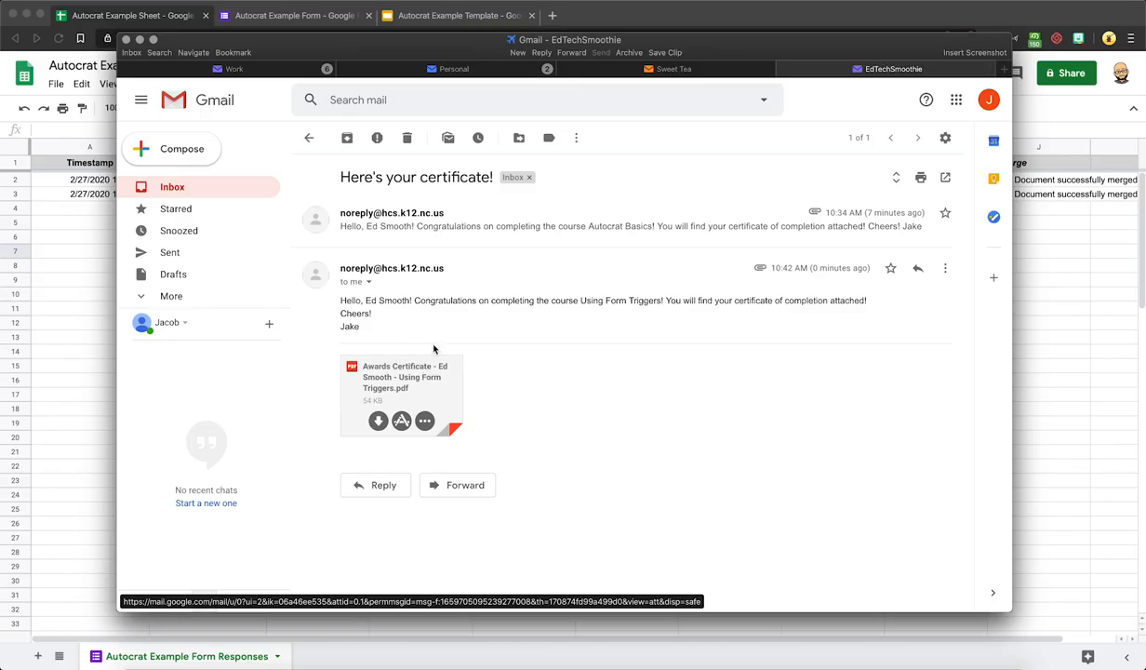
left_click(400, 377)
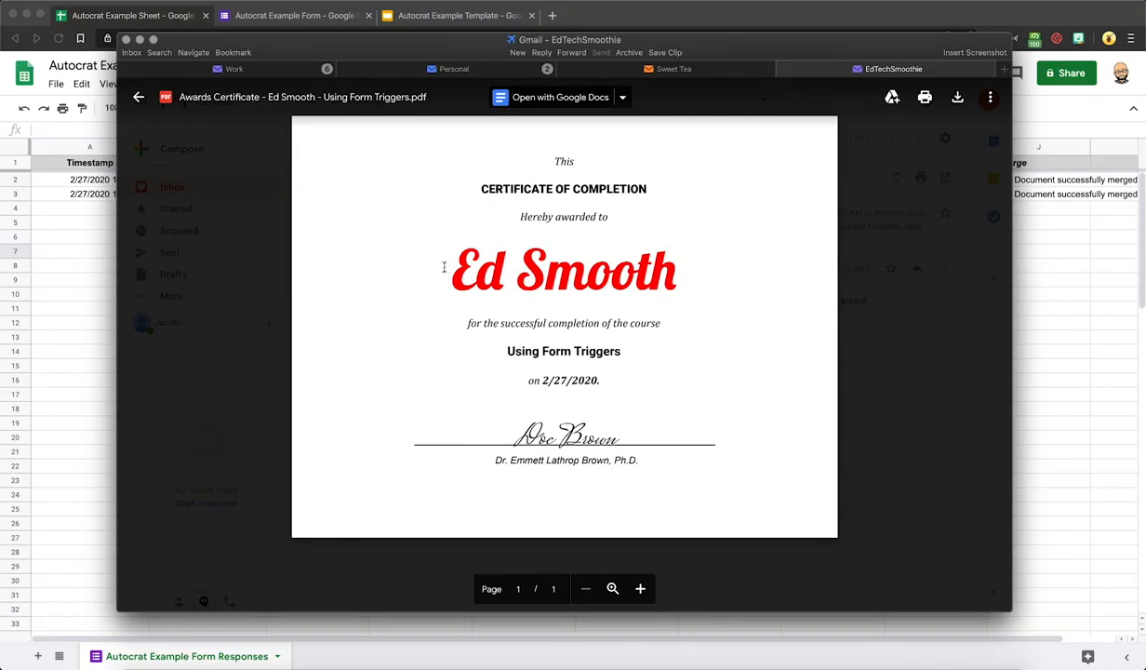
left_click(878, 192)
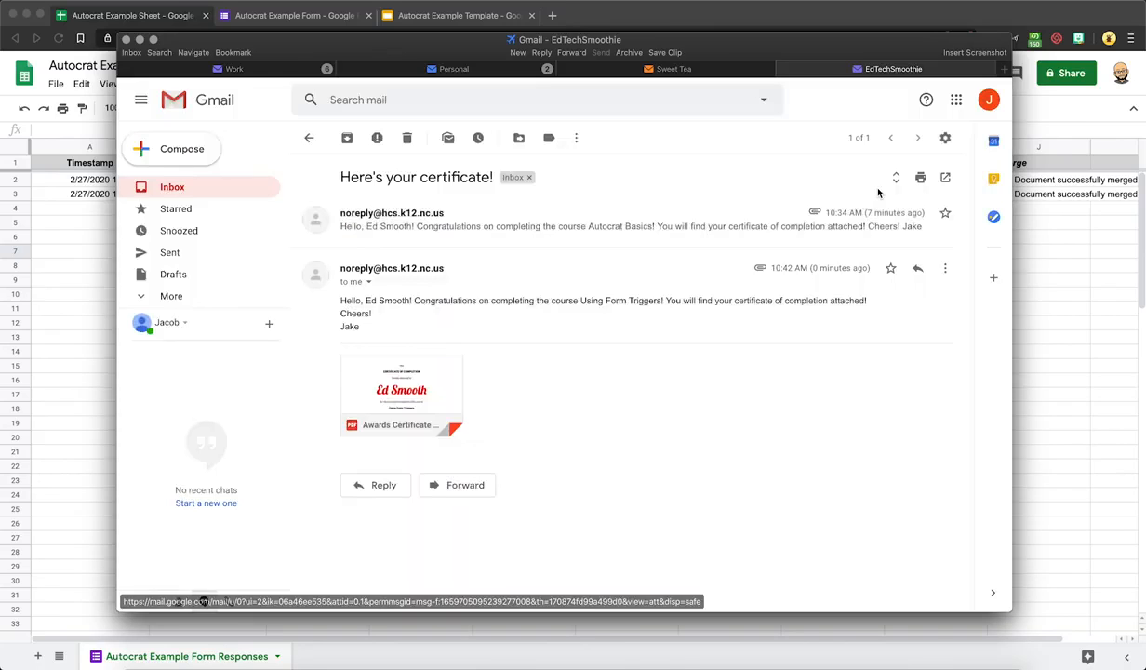
left_click(140, 40)
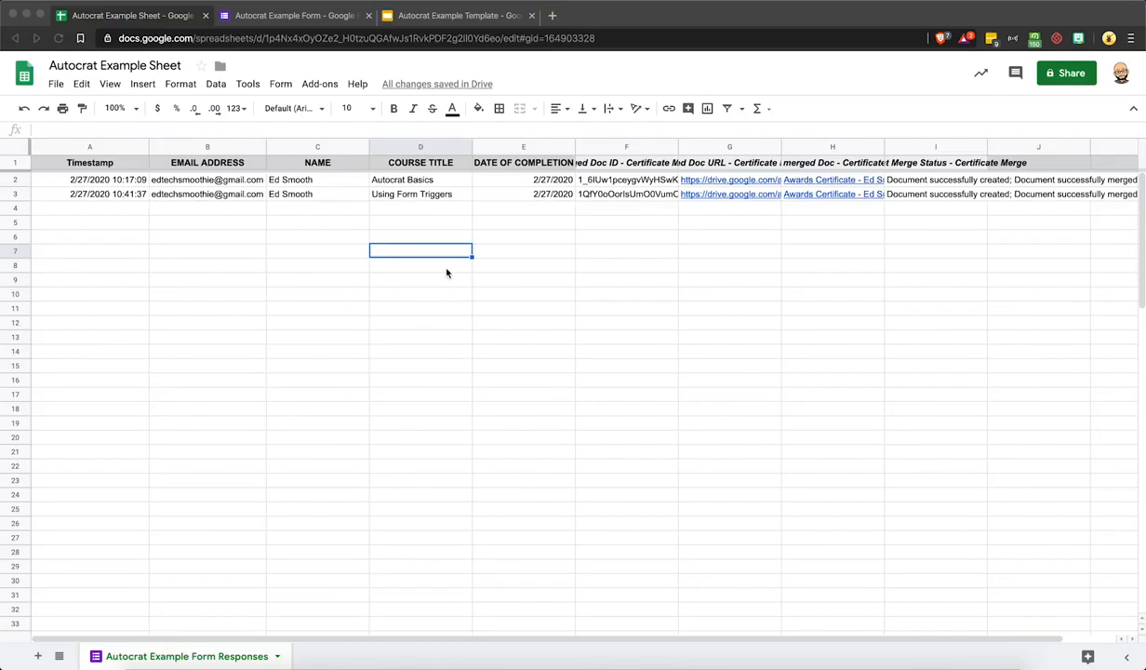
left_click(444, 16)
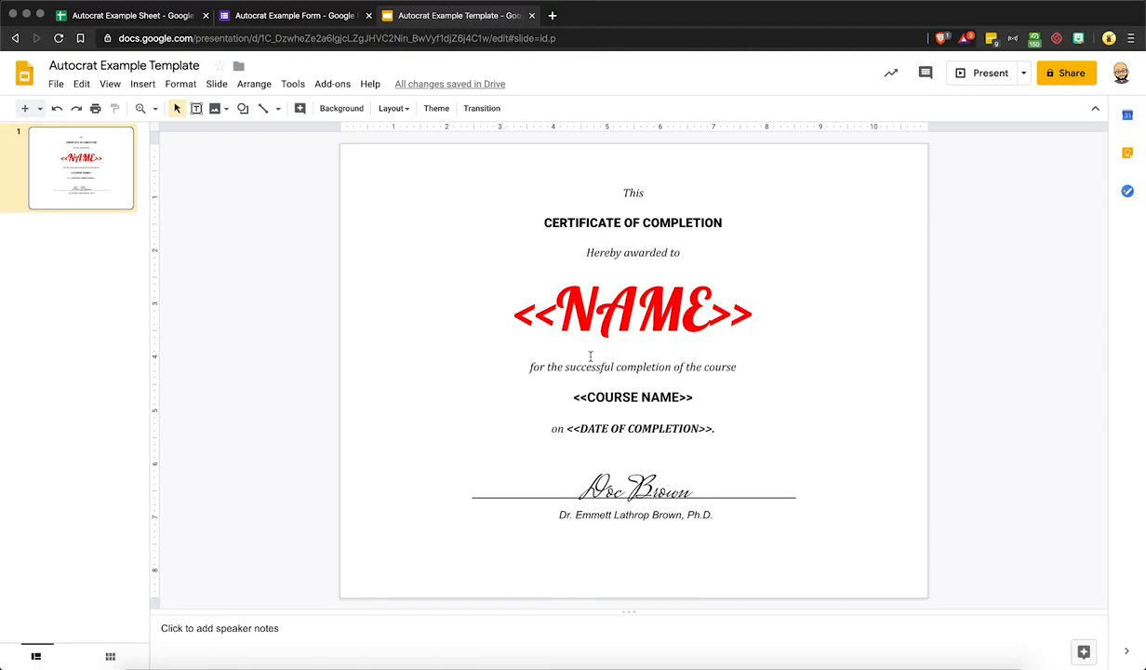
left_click(165, 18)
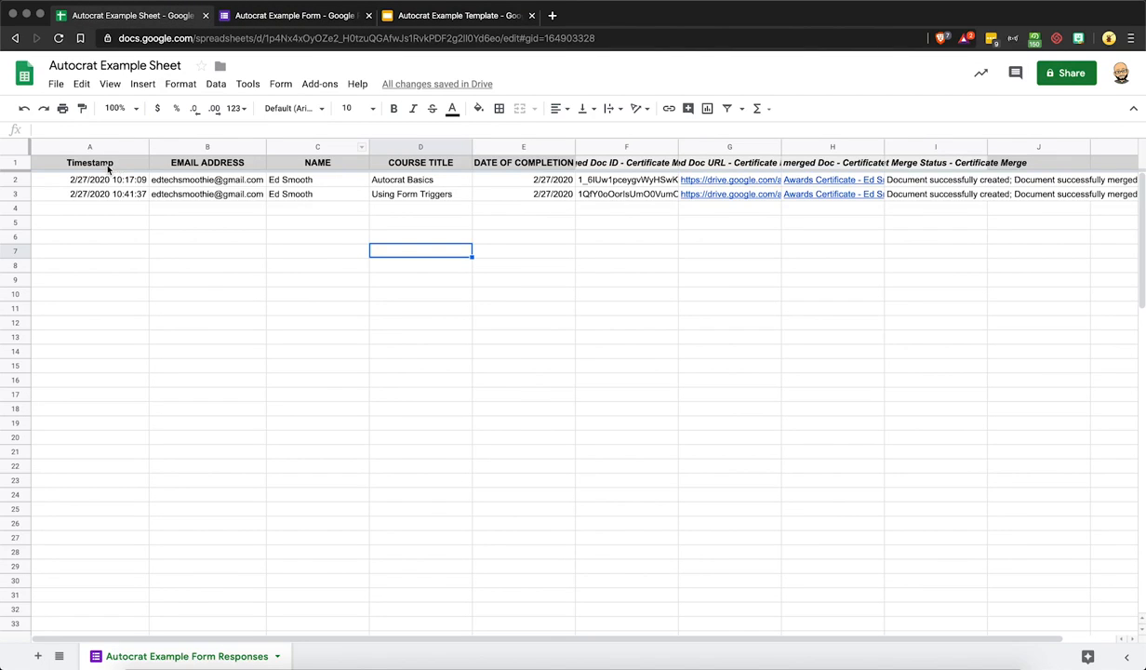